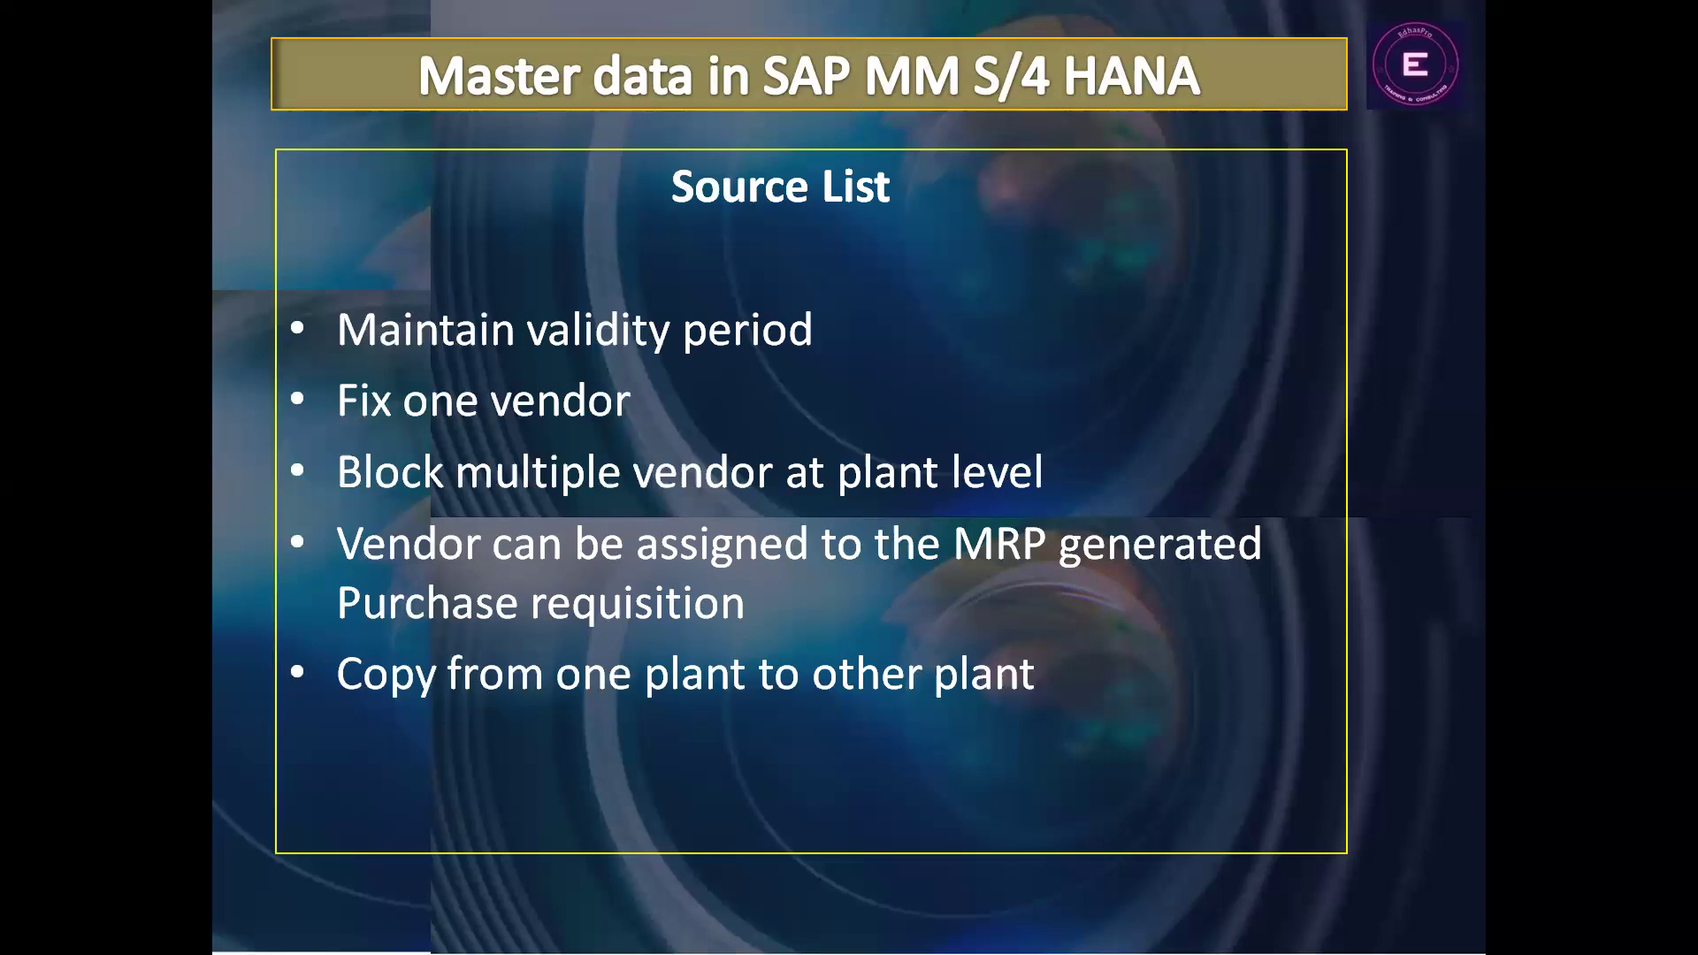
Step: Switch from the Source List slideshow to the remote desktop SAP session
key("alt+Tab")
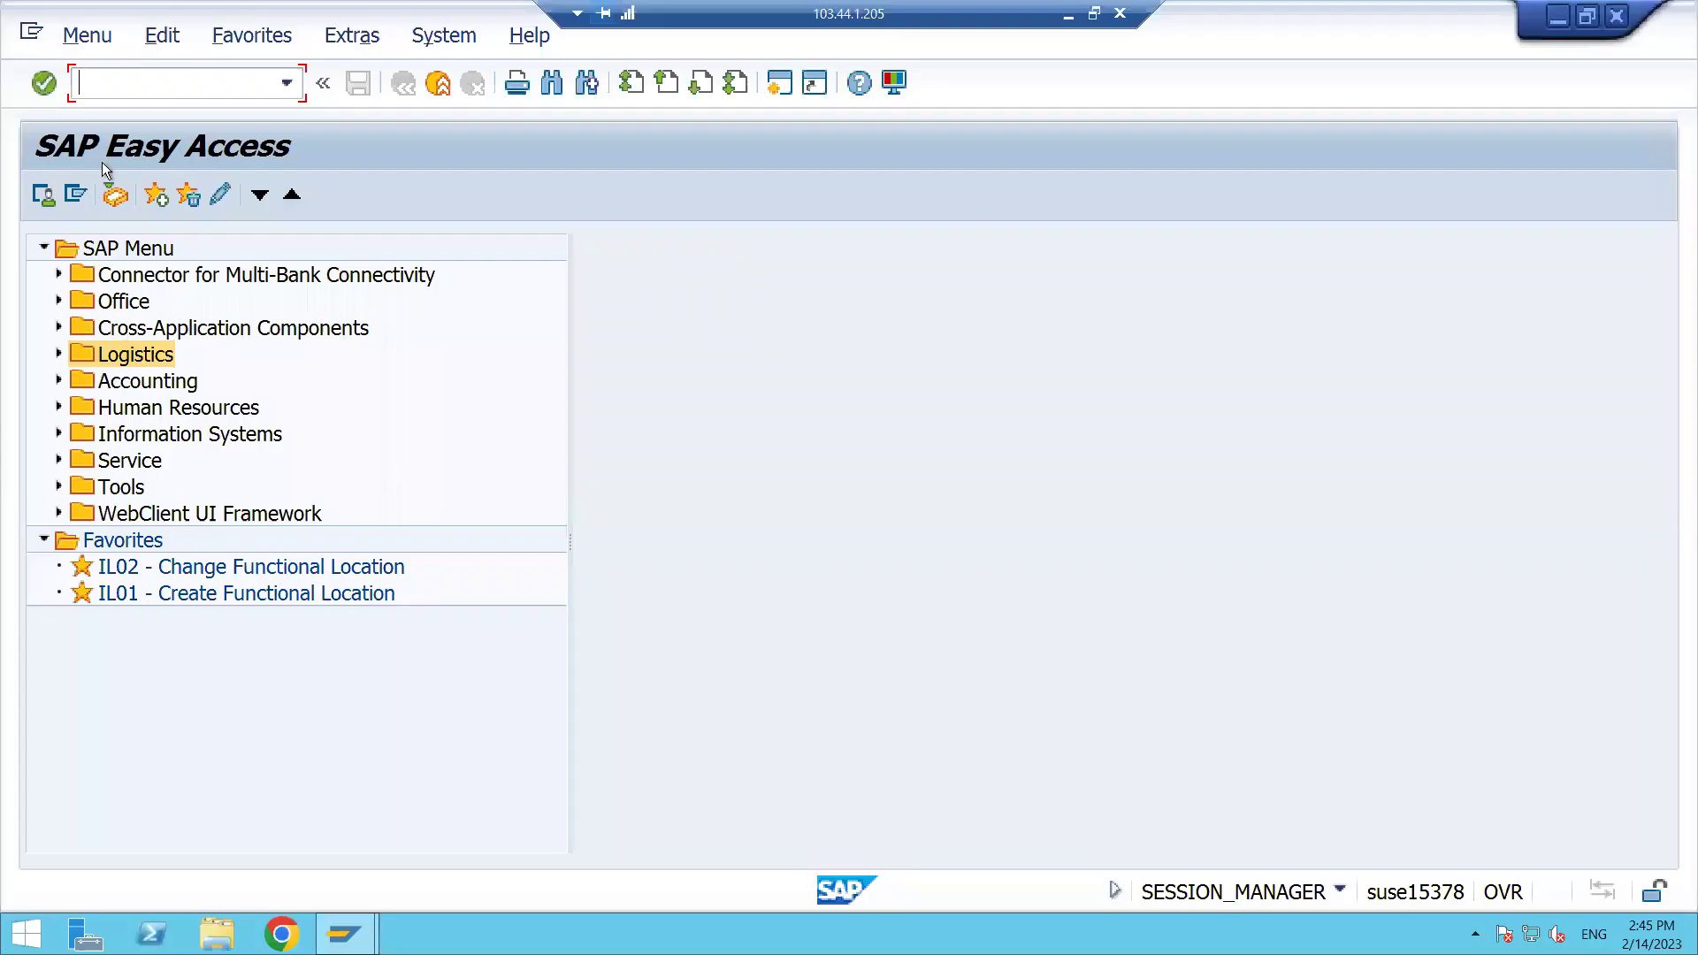
Step: Open Dell Laptop 1010 in MM02 with only the Purchasing view selected
type("/nmm01")
key("BackSpace")
key("BackSpace")
key("BackSpace")
key("BackSpace")
key("BackSpace")
key("BackSpace")
type("/nmm02")
key("Return")
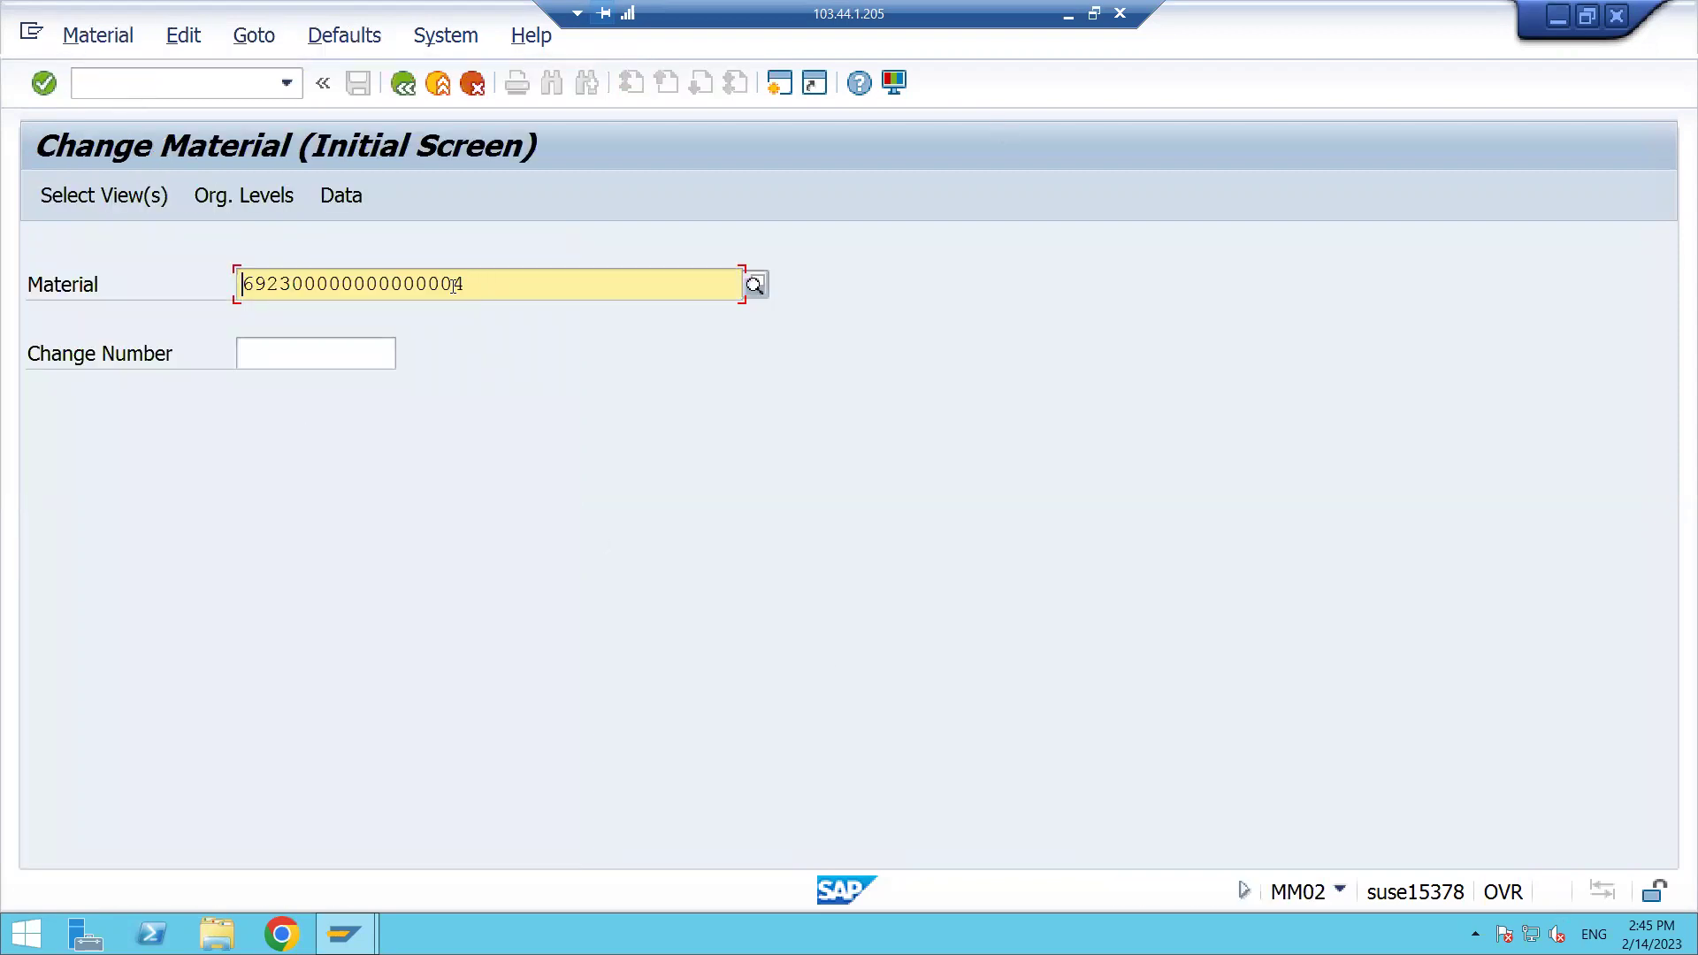
left_click(93, 202)
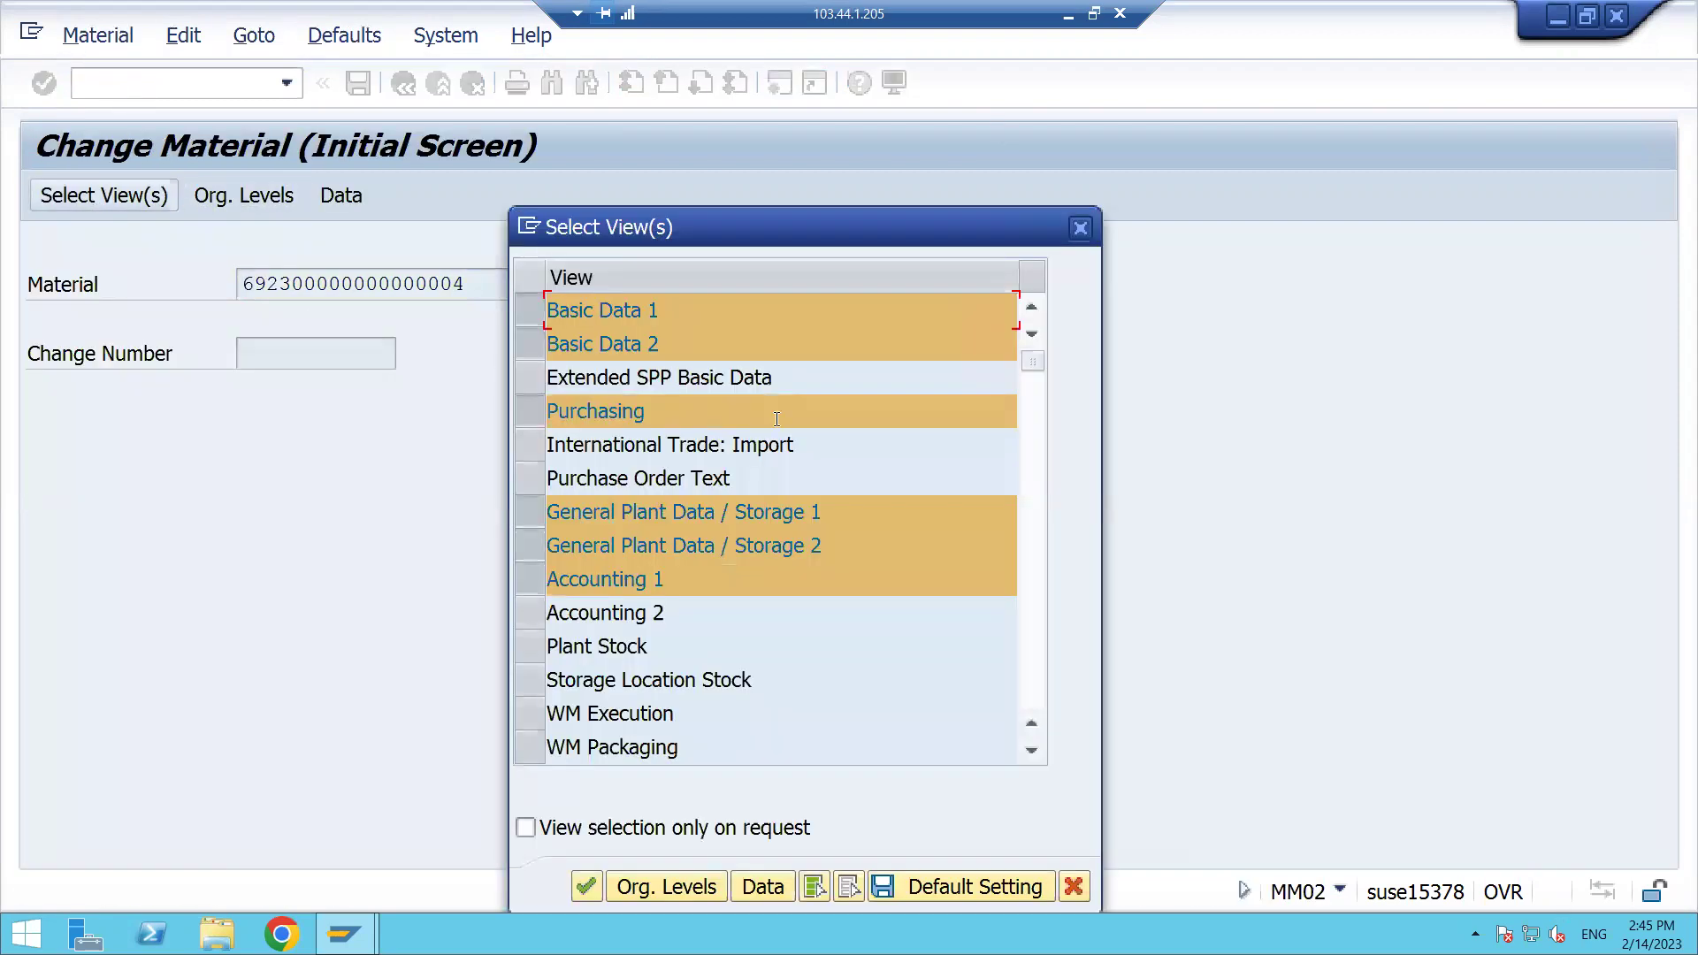
left_click(532, 416)
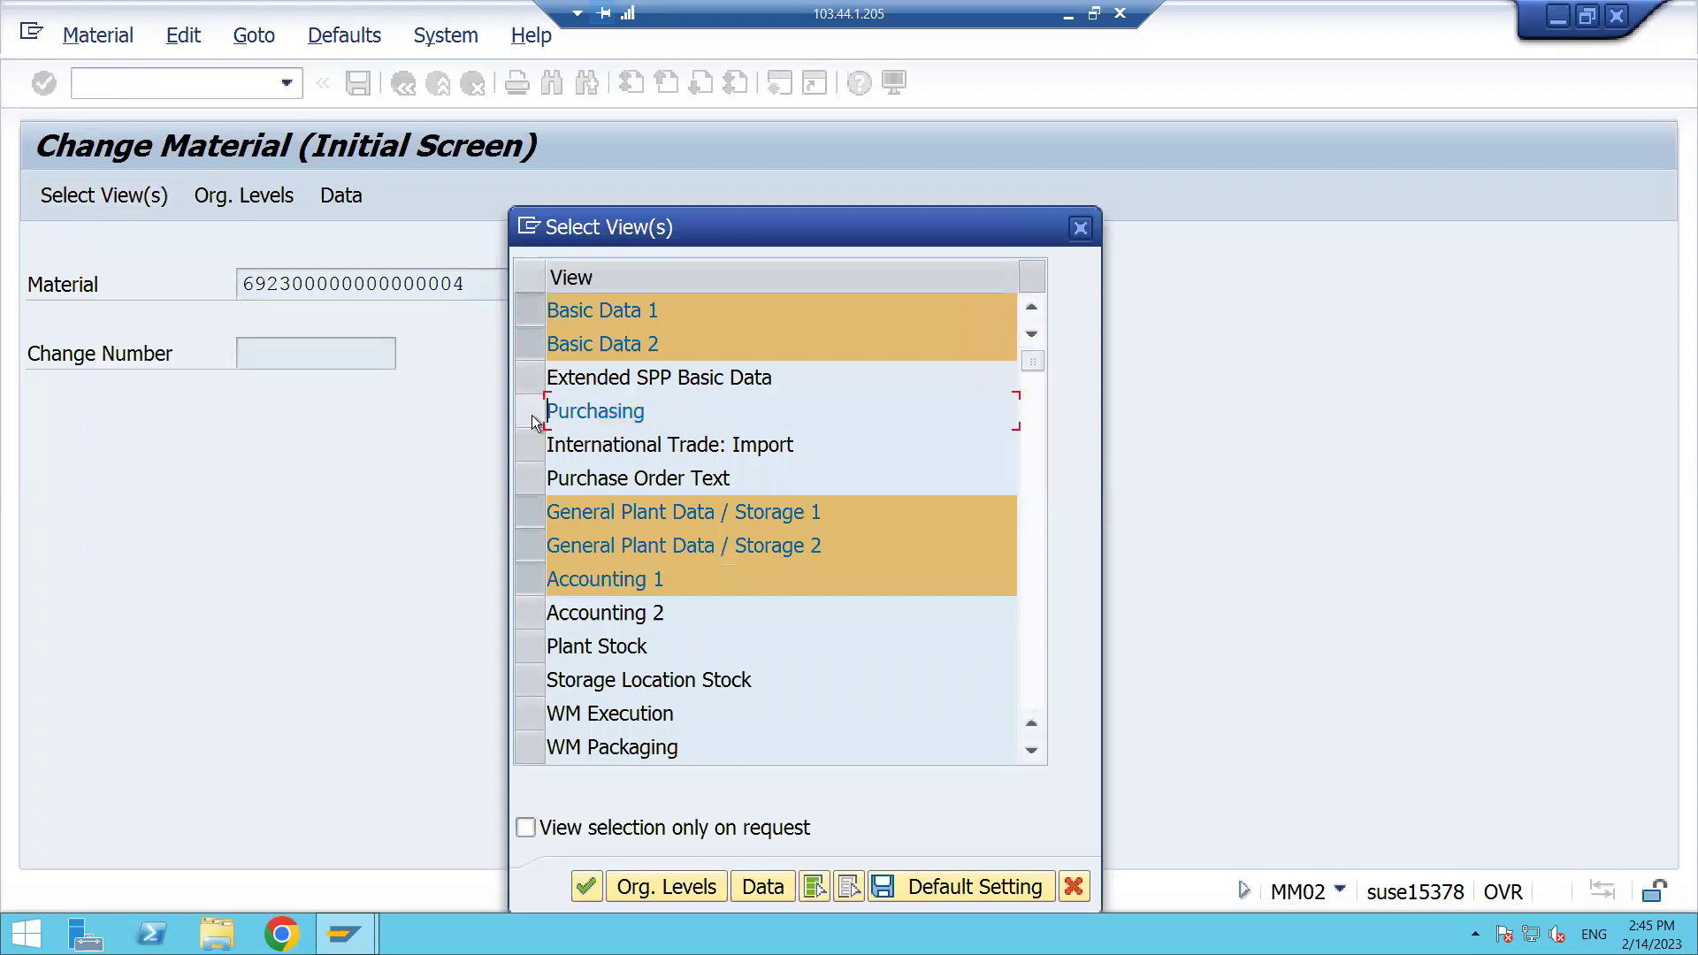
left_click(514, 315)
left_click(533, 353)
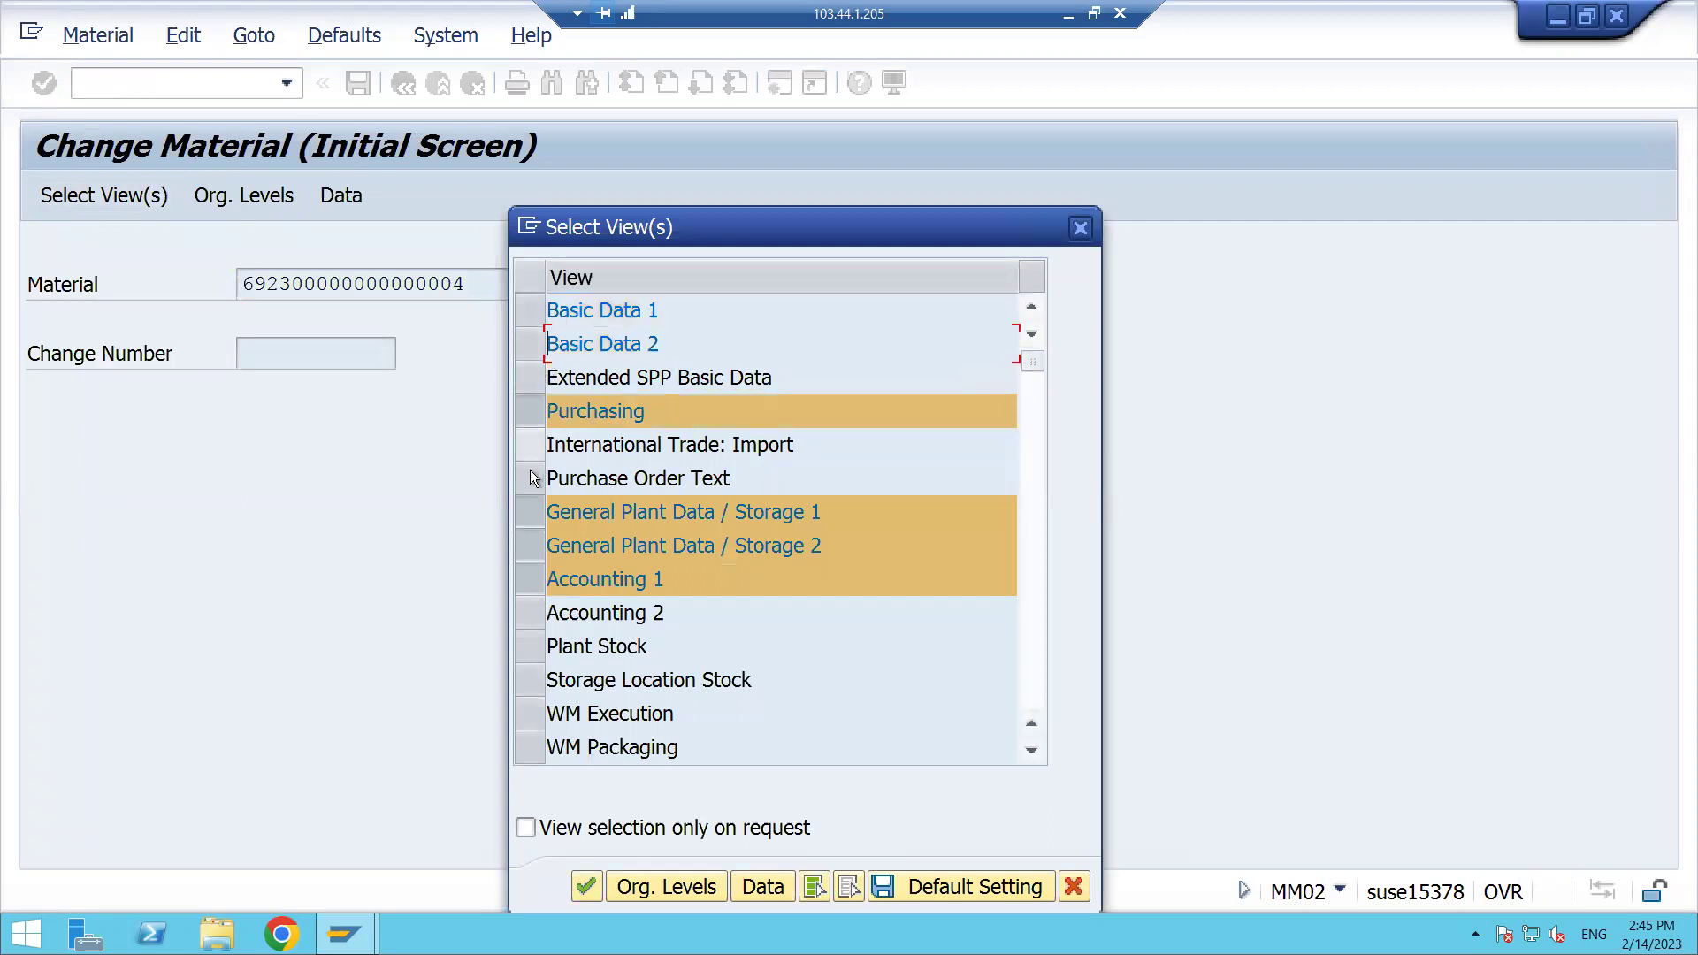
left_click(534, 512)
left_click(534, 548)
left_click(533, 580)
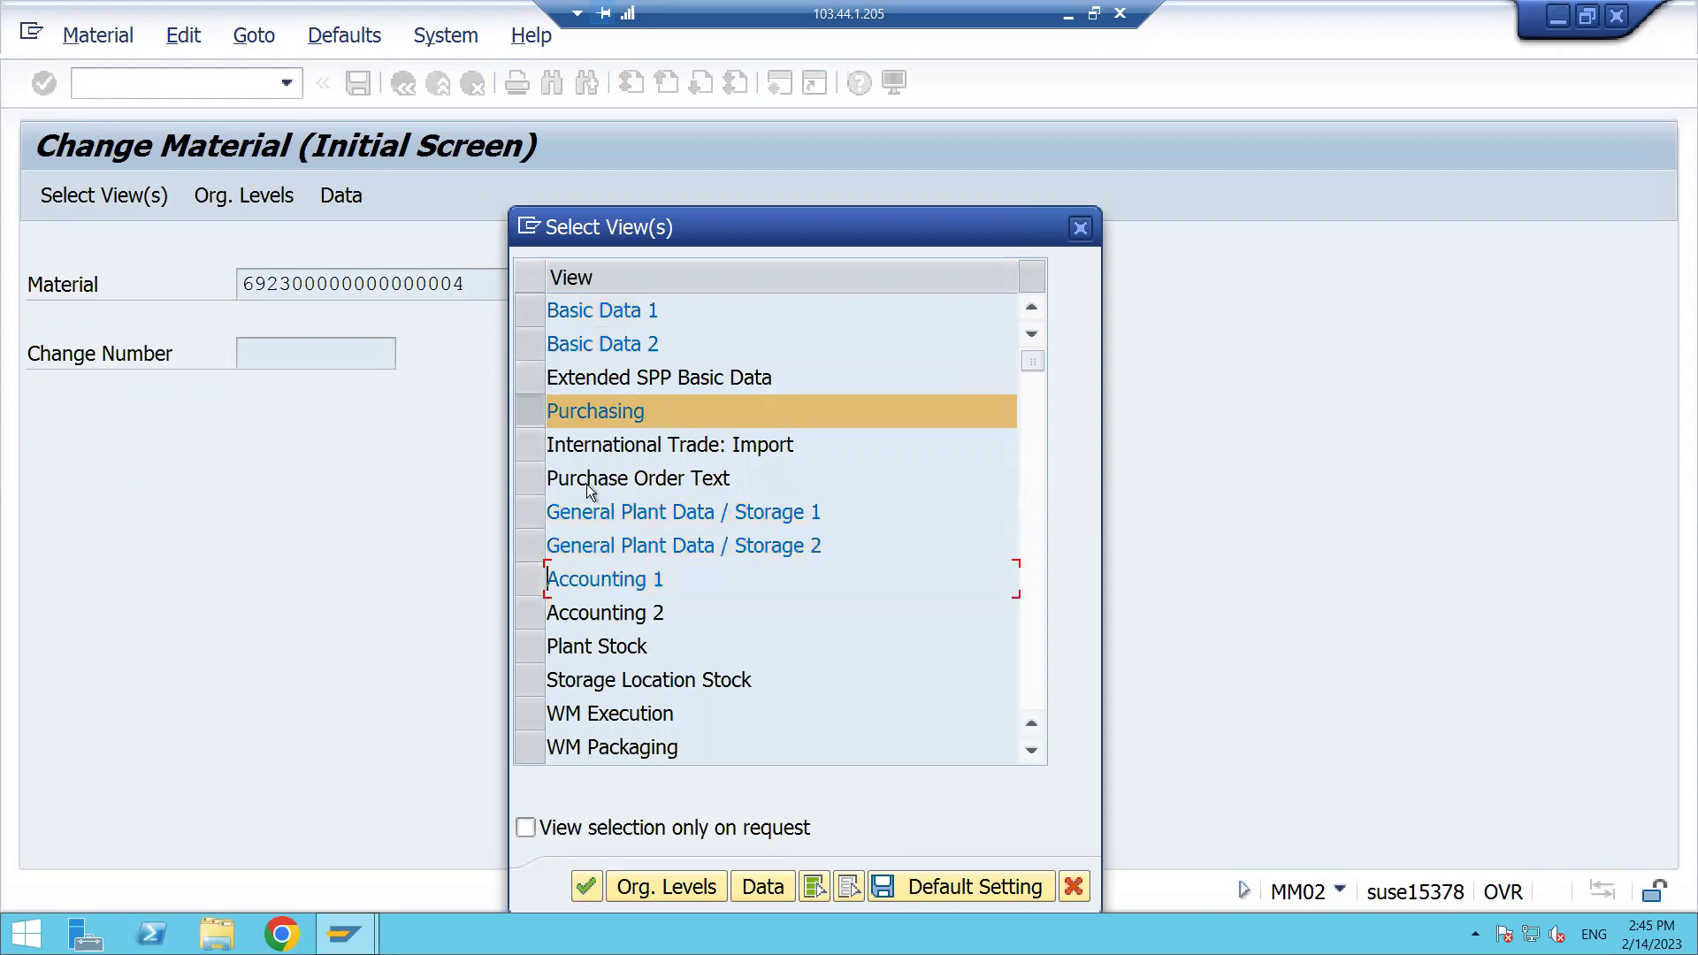
Step: Choose plant 5555 and review the Purchasing view's Source list indicator
left_click(654, 883)
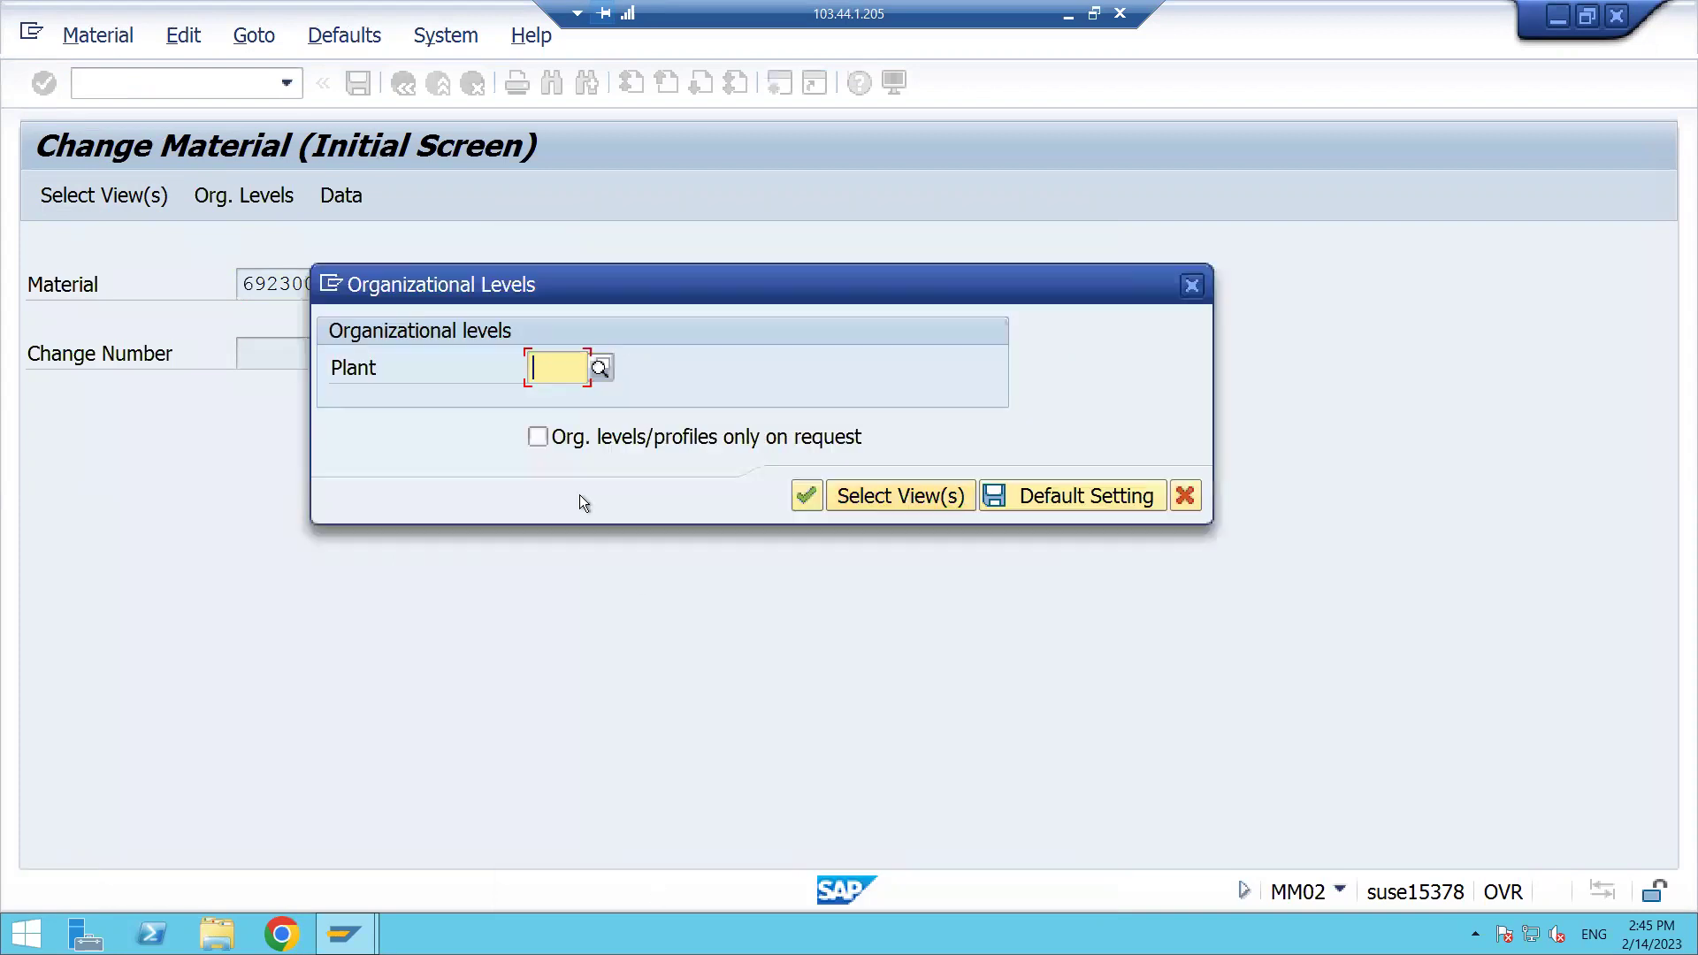
key("BackSpace")
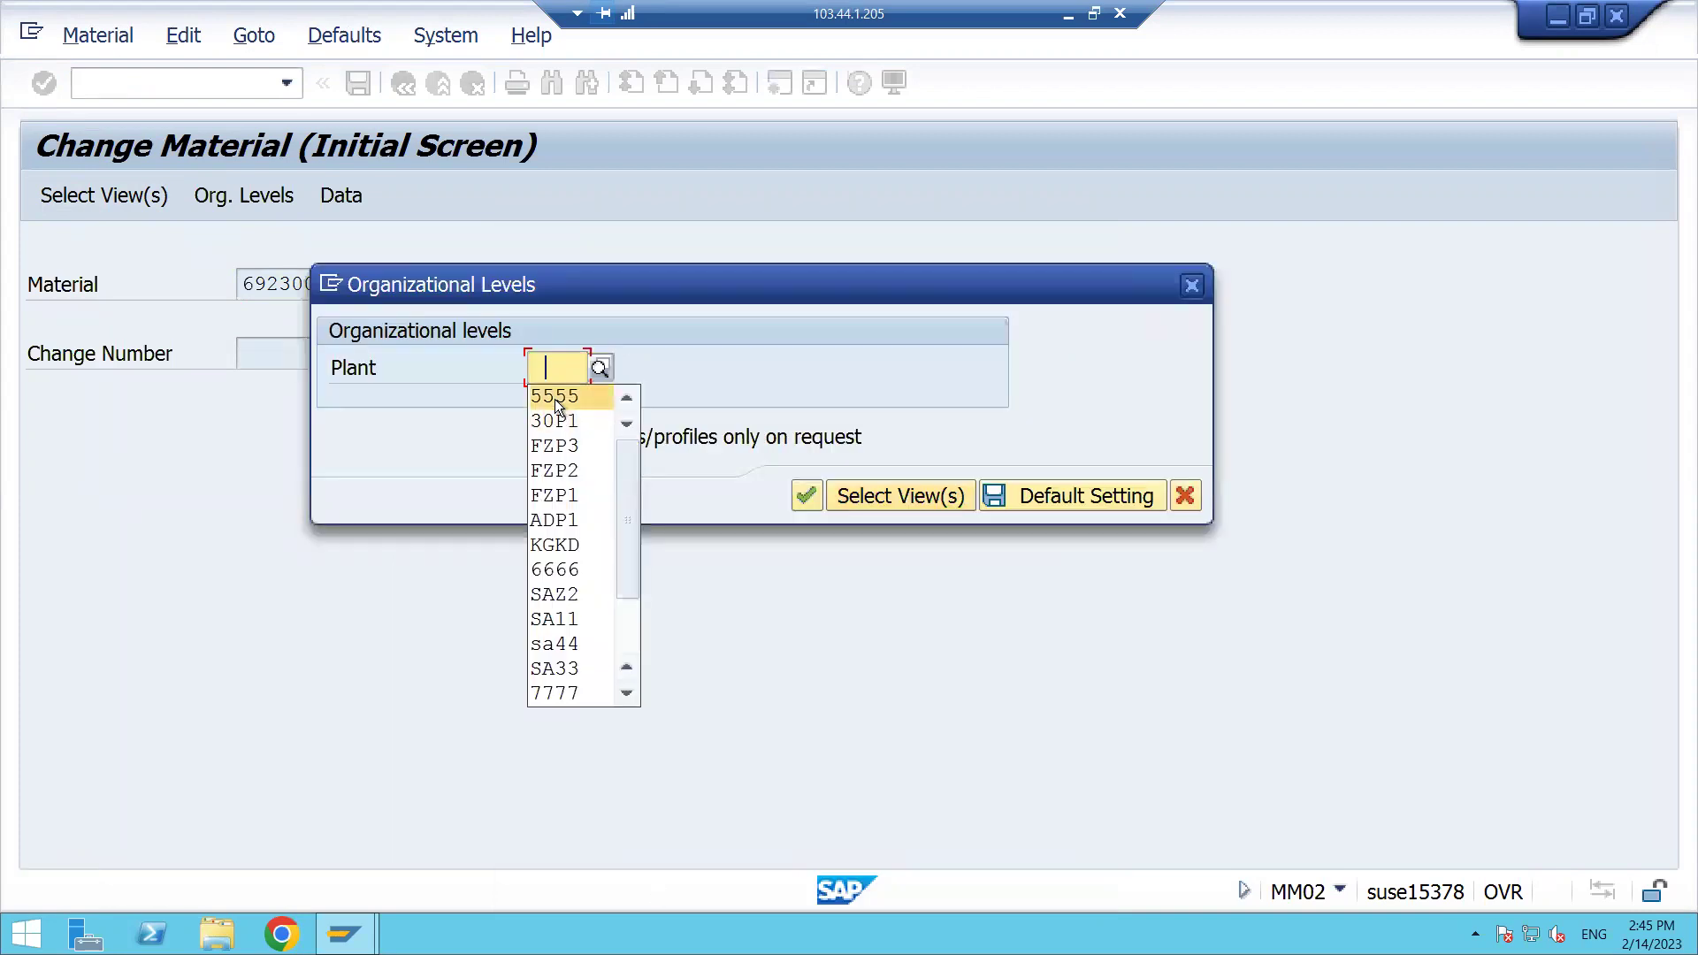
left_click(554, 397)
key("Return")
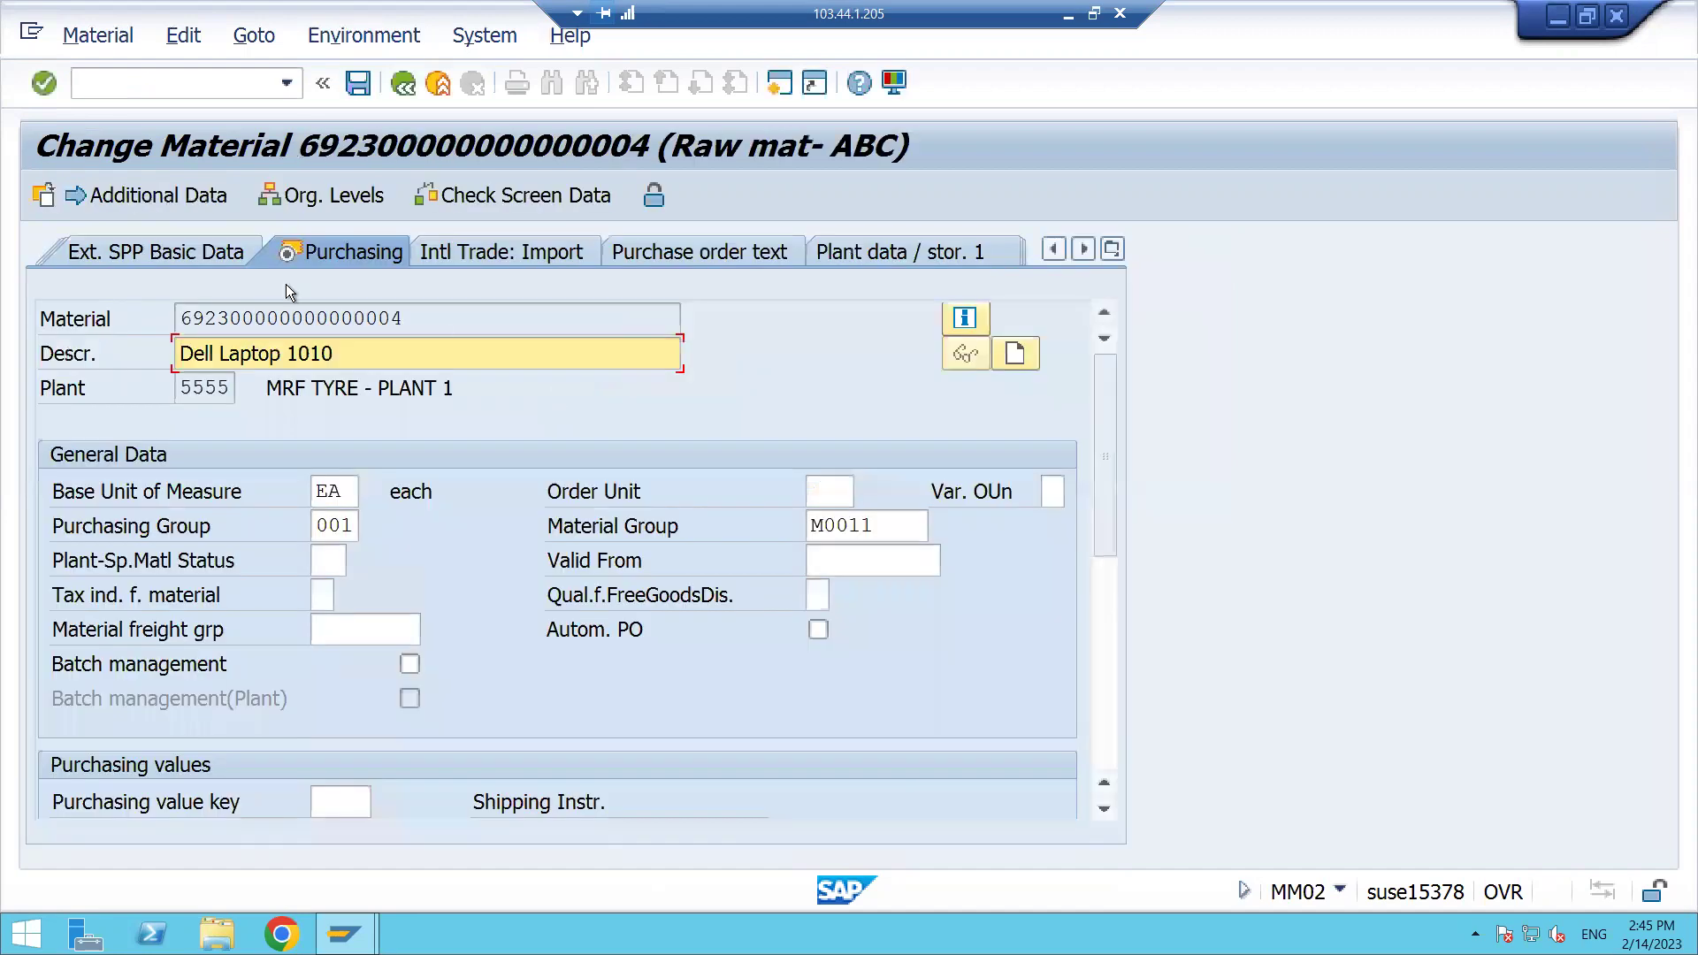
scroll(453, 601, "down", 5)
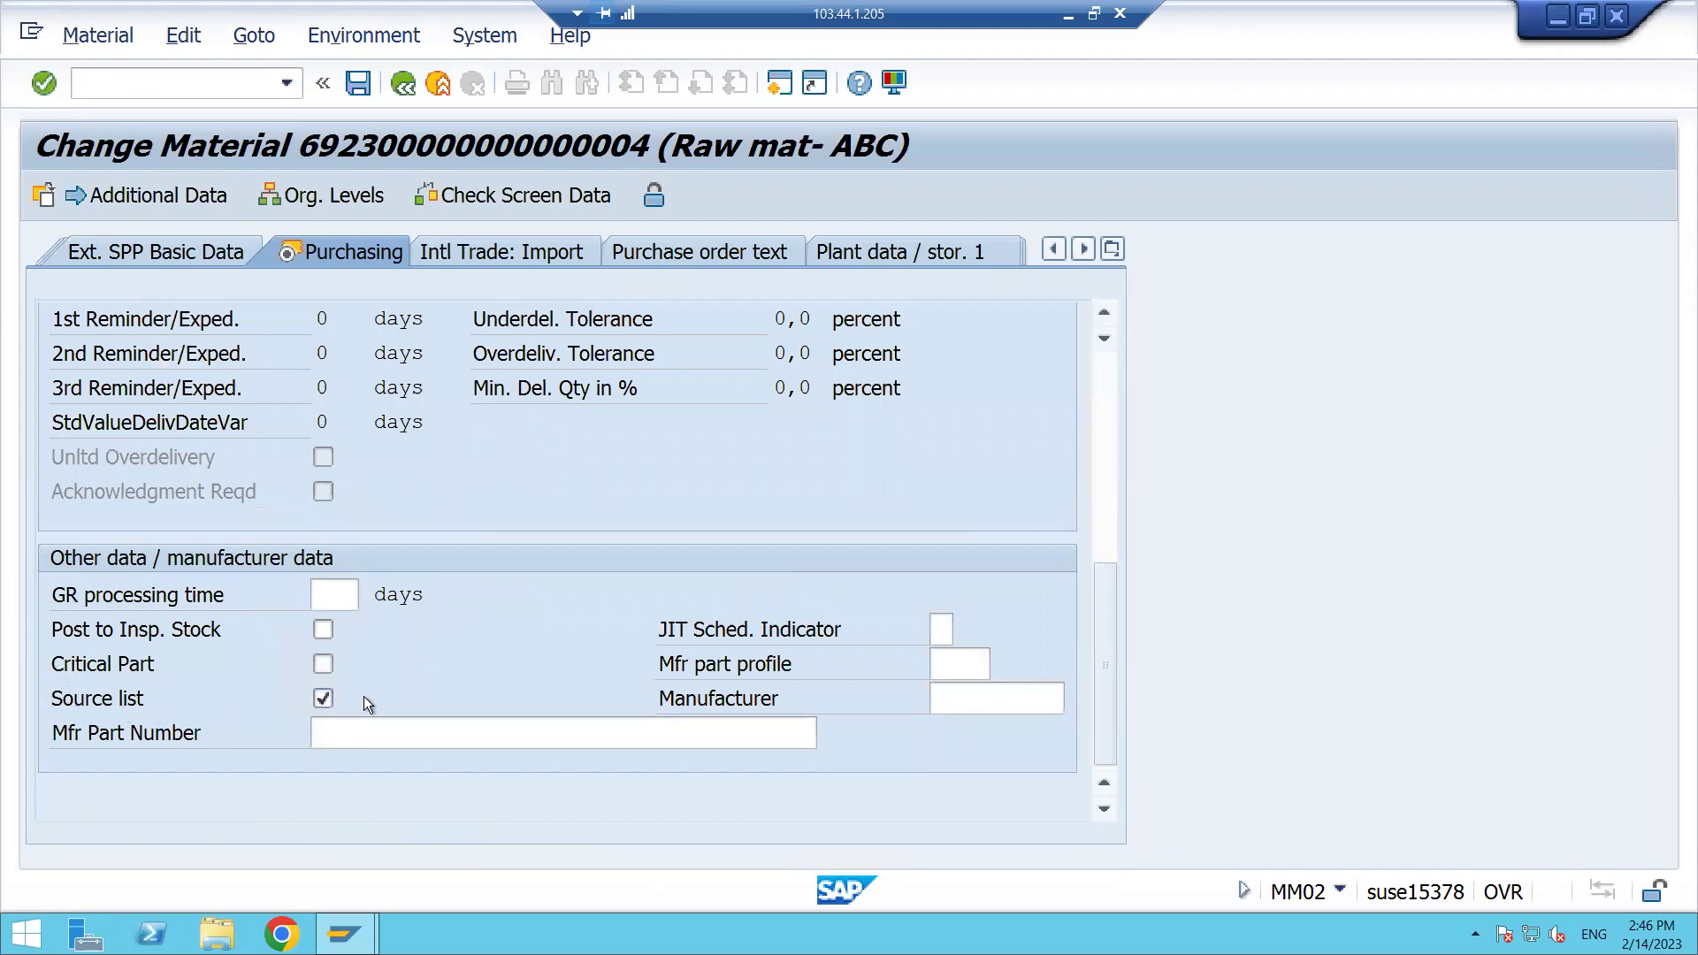
scroll(475, 671, "up", 5)
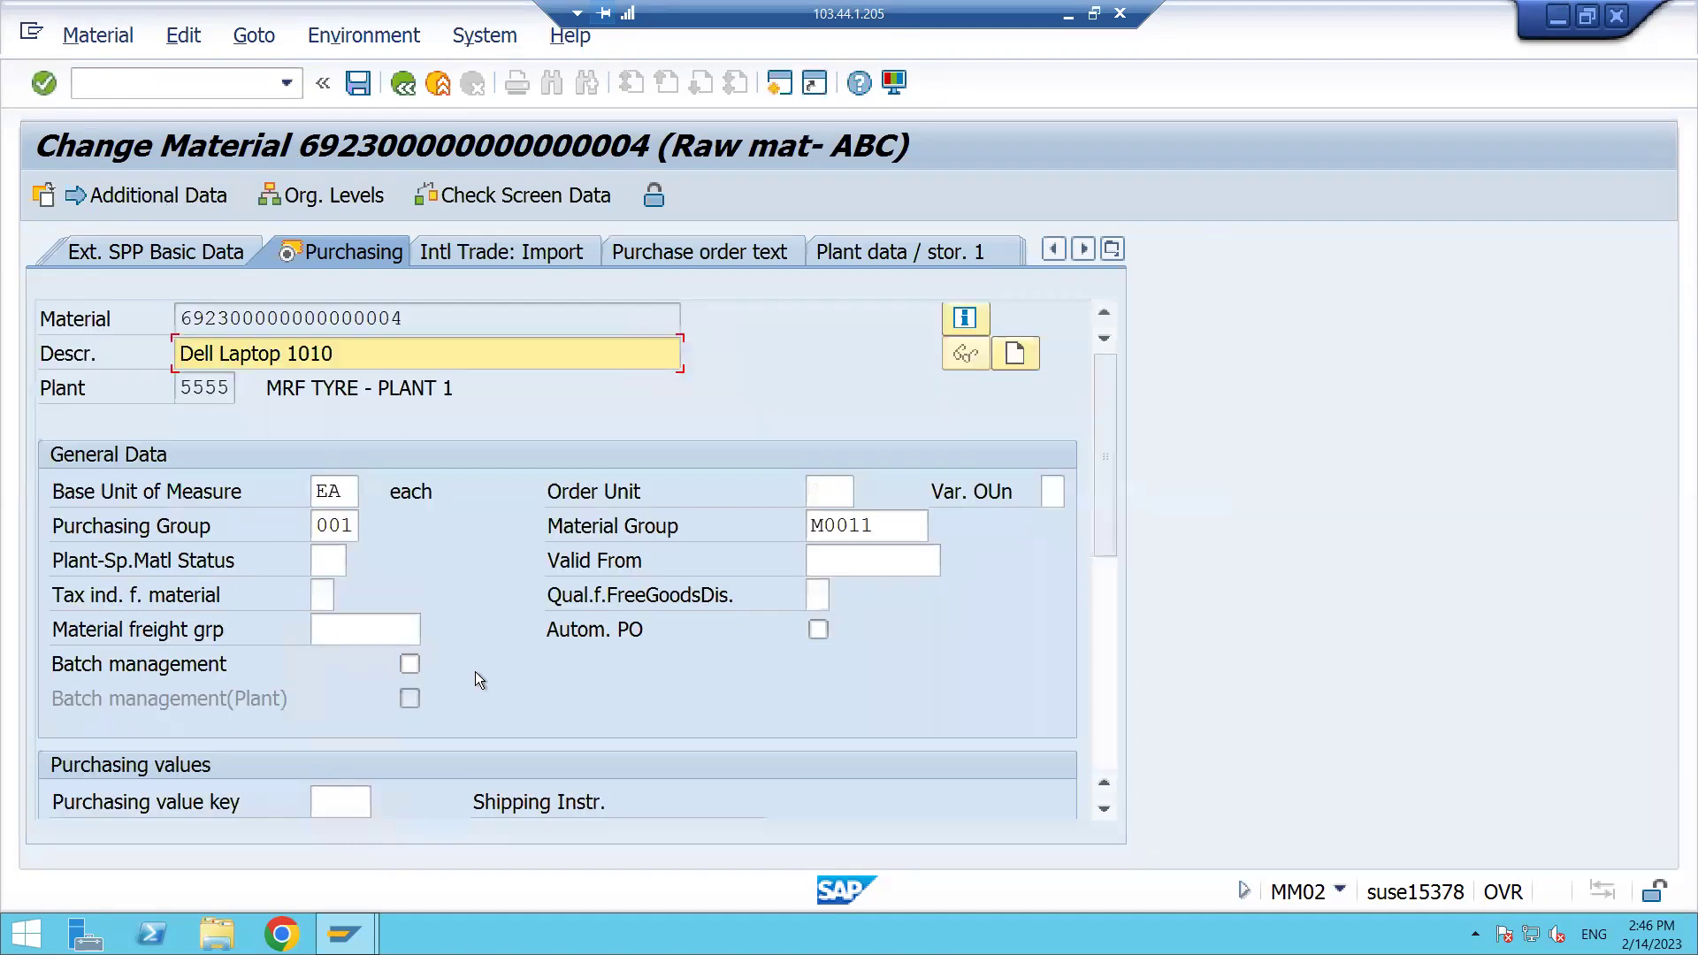
key("ctrl+slash")
type("/")
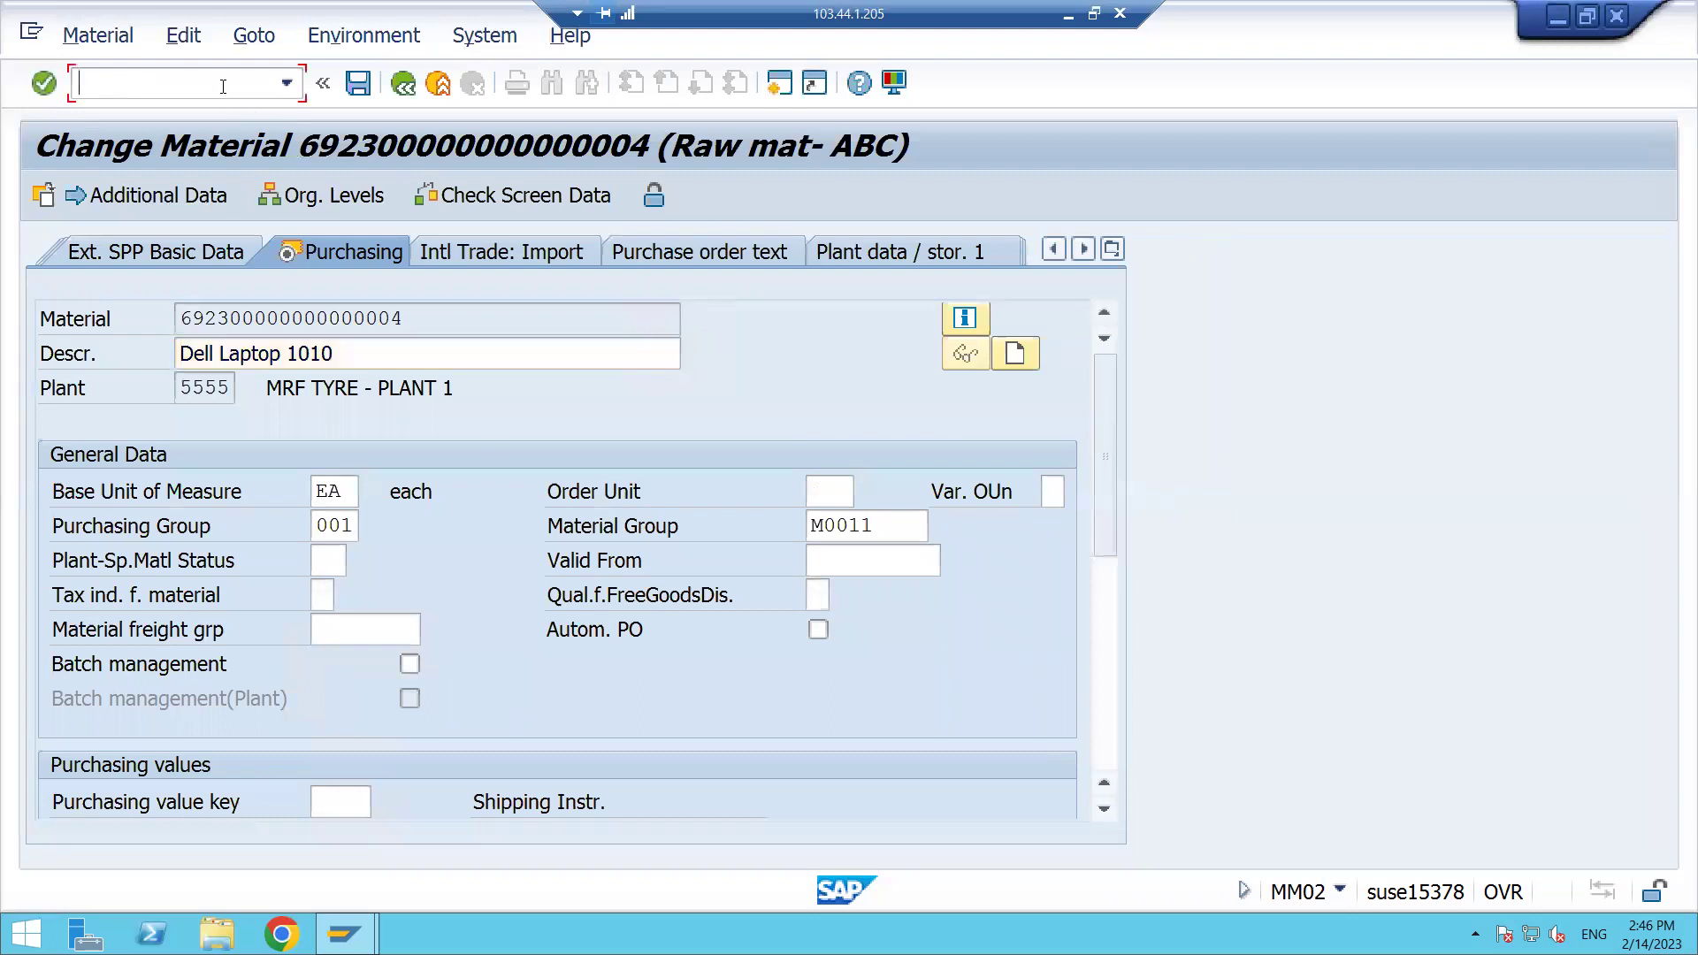
type("nspro")
Step: In the SAP Reference IMG, run Materials Management > Purchasing > Source List > Define Source List Requirement at Plant Level
key("Return")
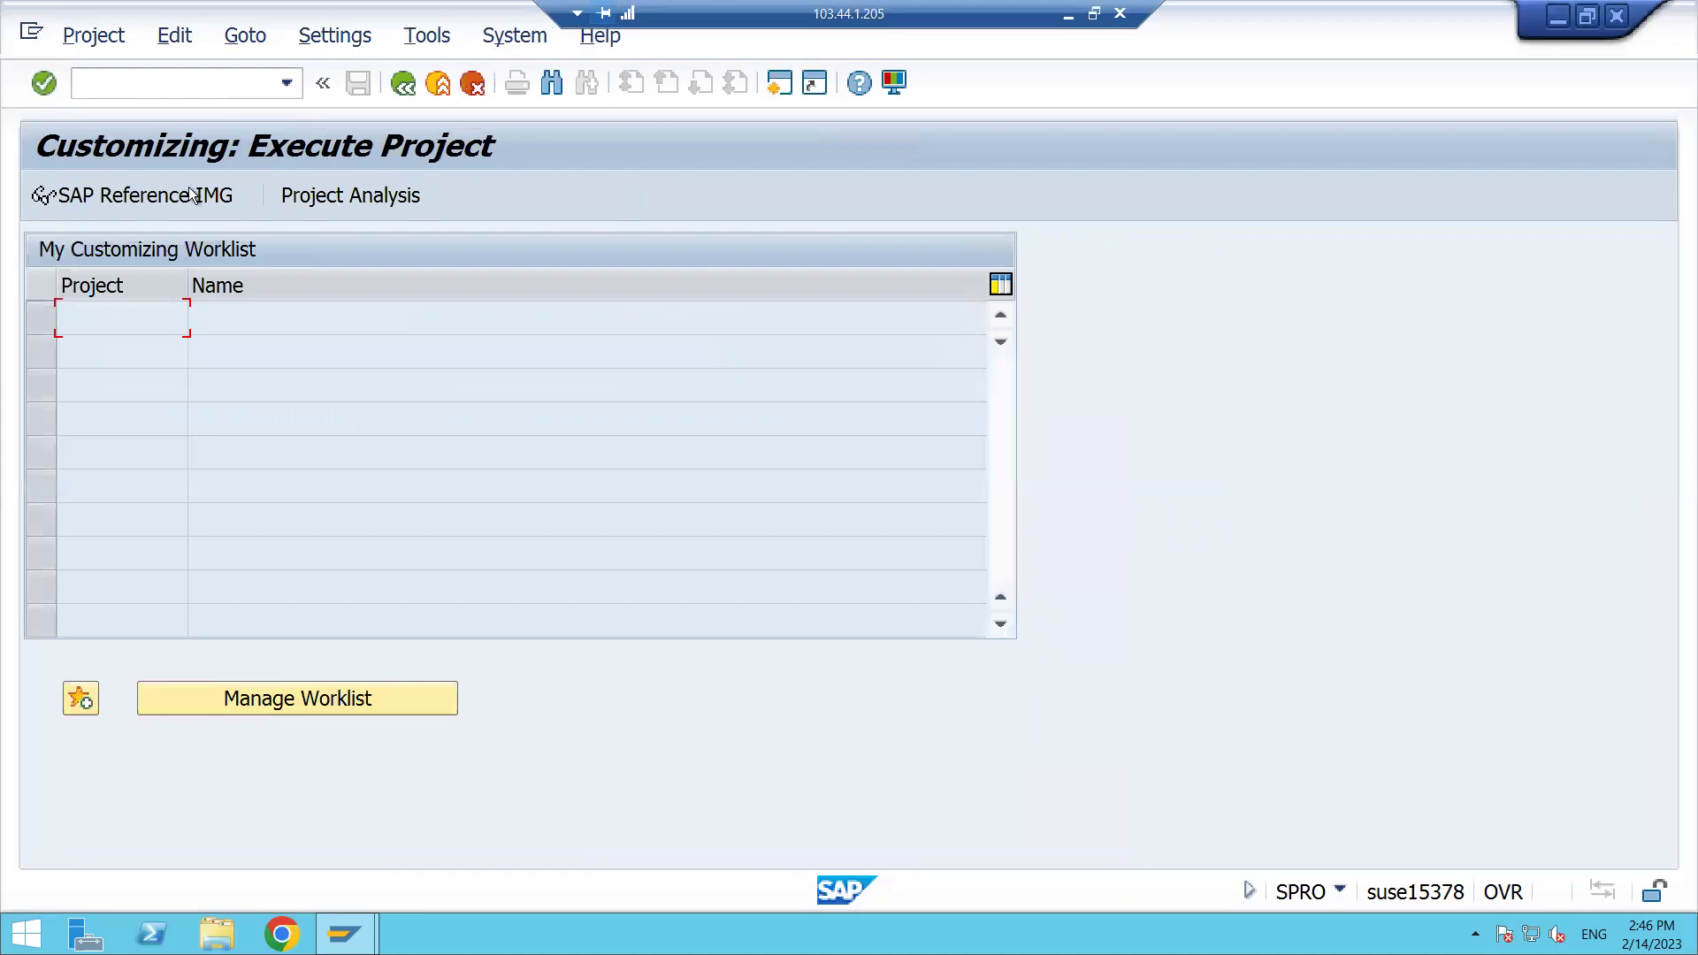
left_click(156, 199)
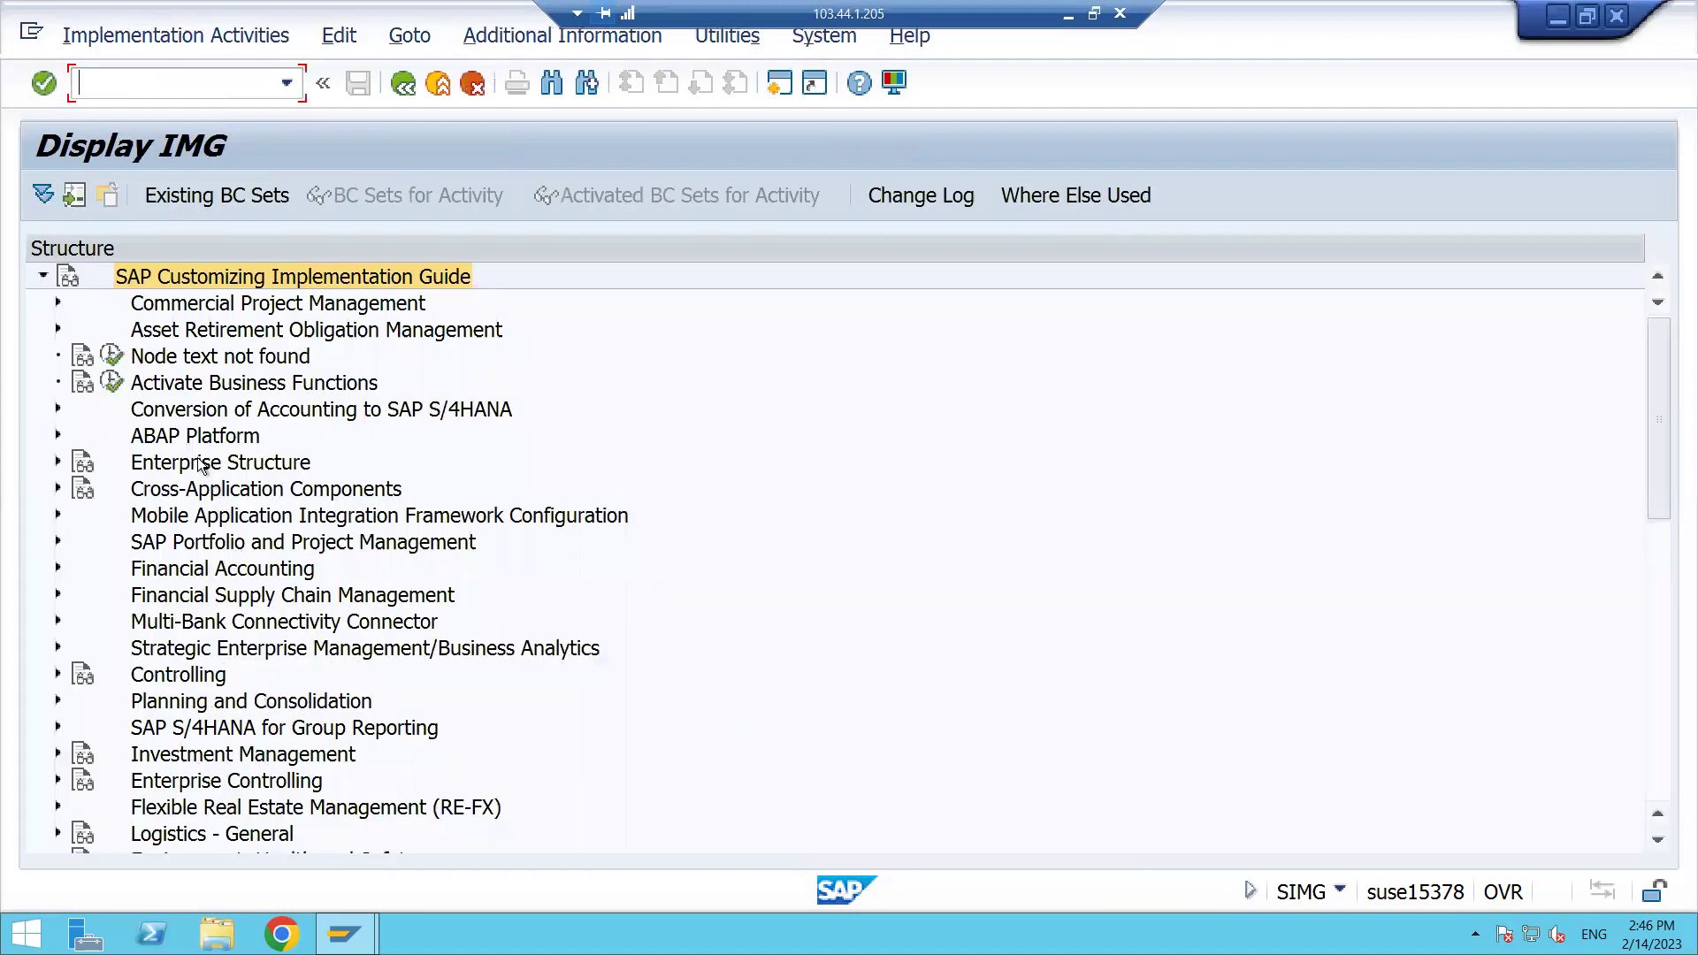
left_click(191, 646)
scroll(221, 677, "down", 2)
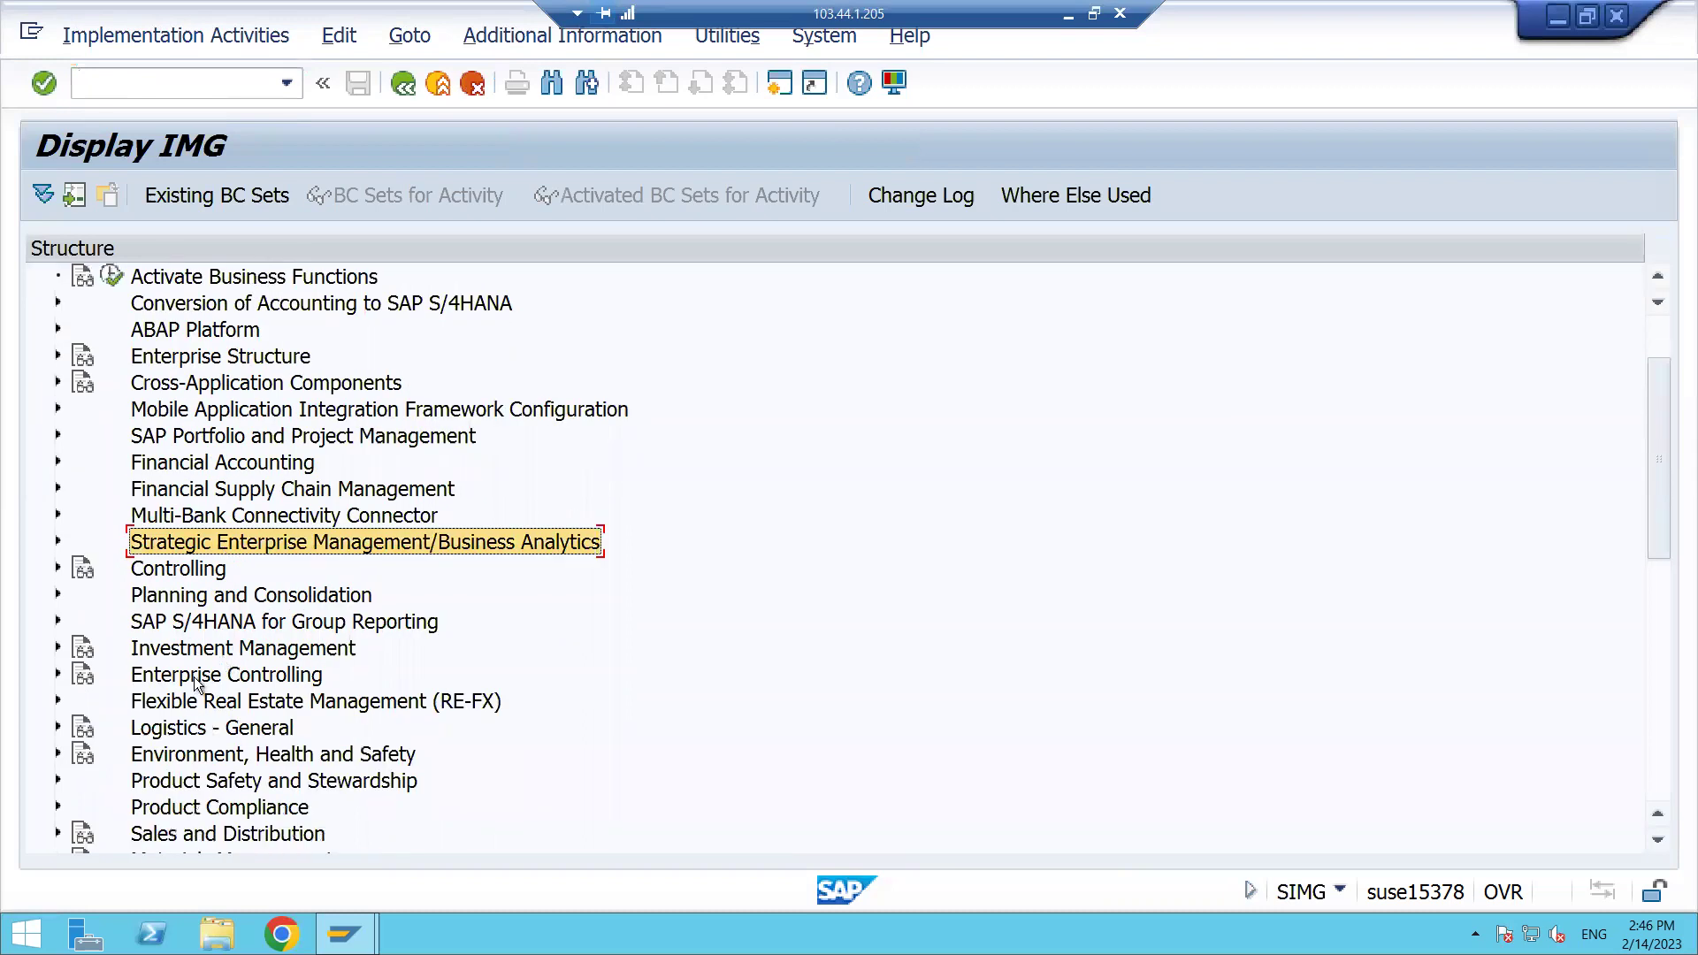
scroll(232, 789, "down", 1)
left_click(231, 789)
left_click(58, 780)
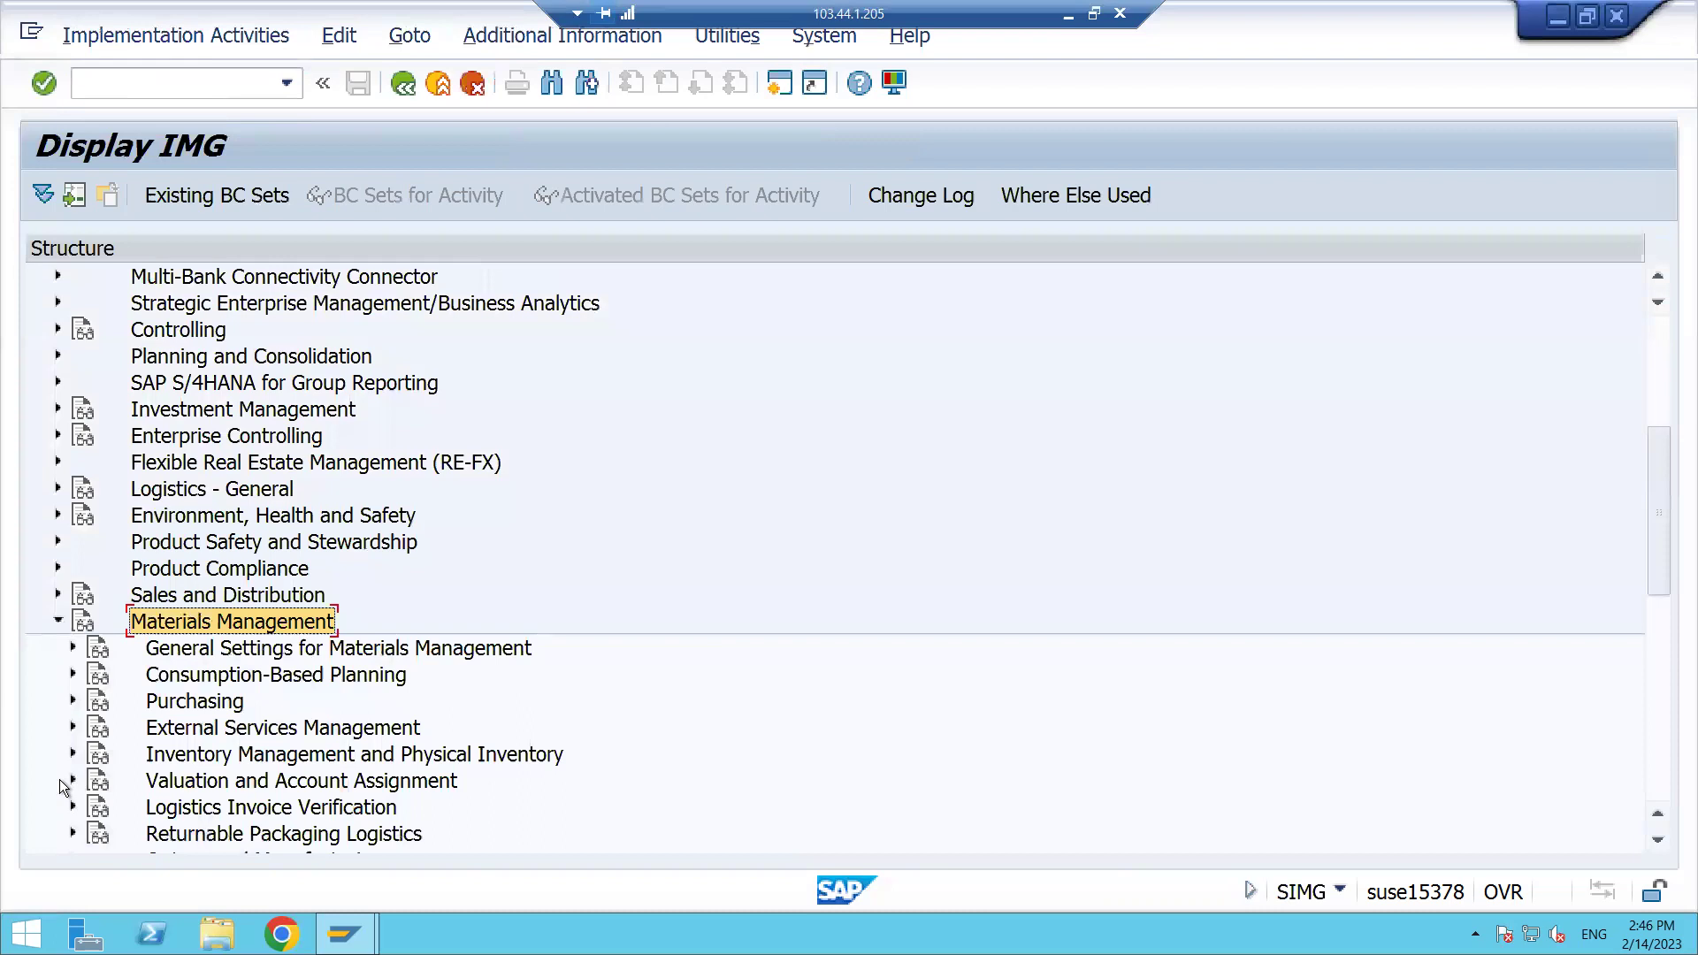
left_click(218, 707)
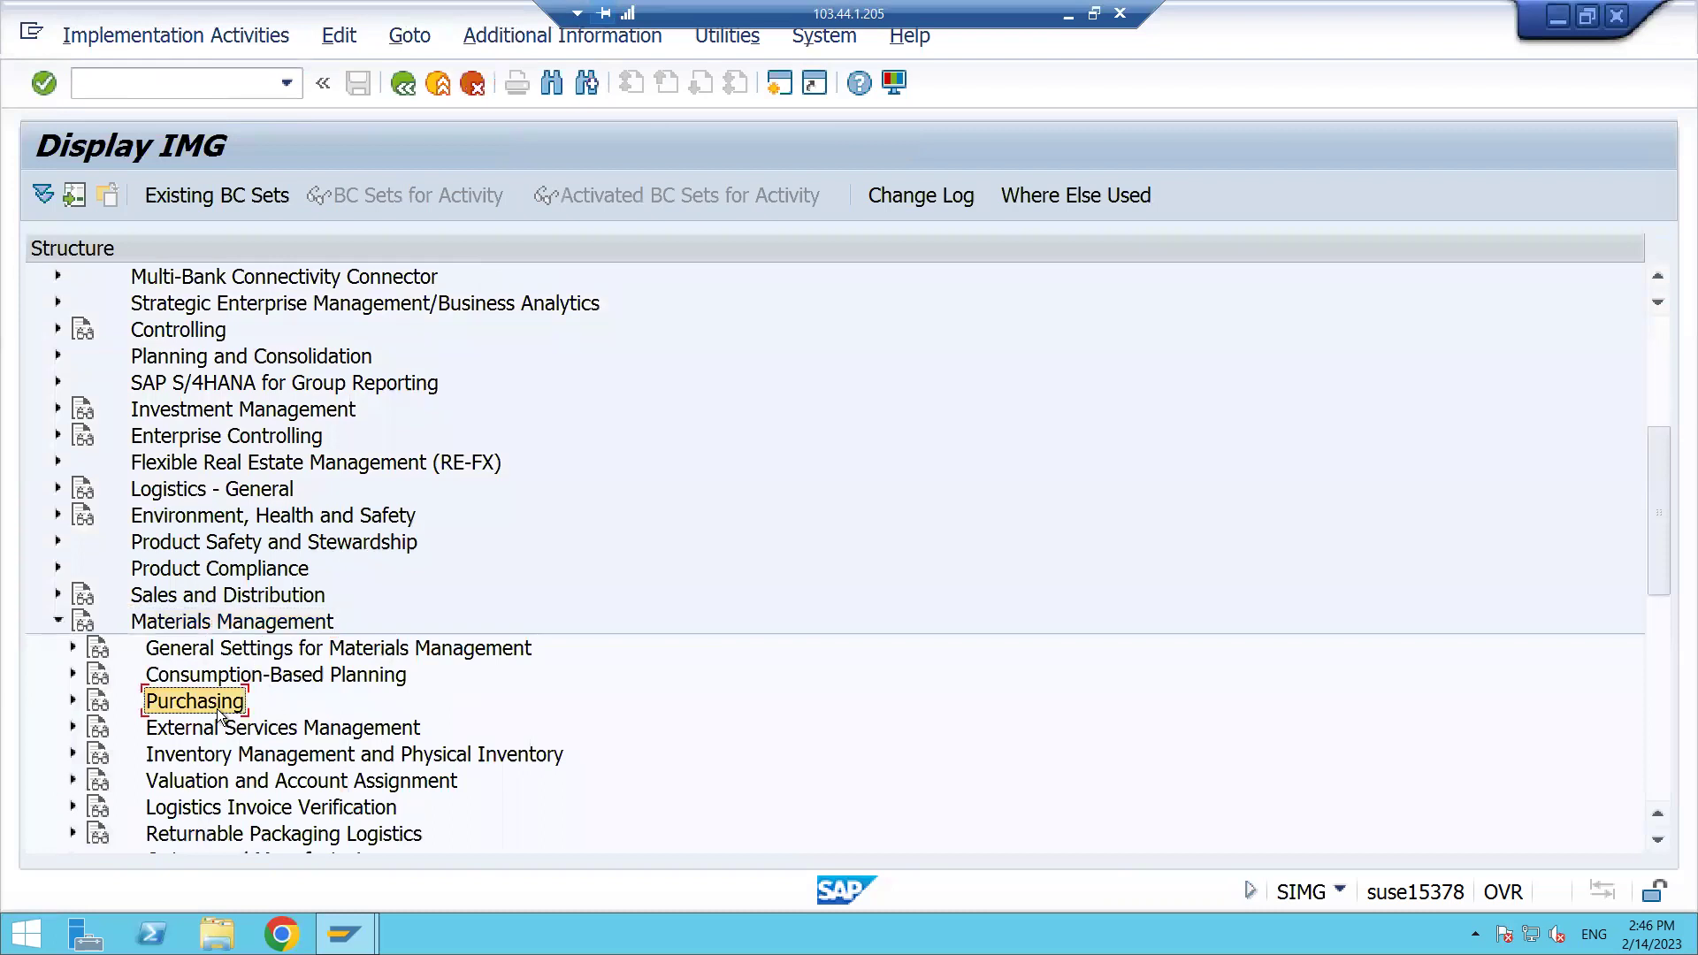
left_click(73, 701)
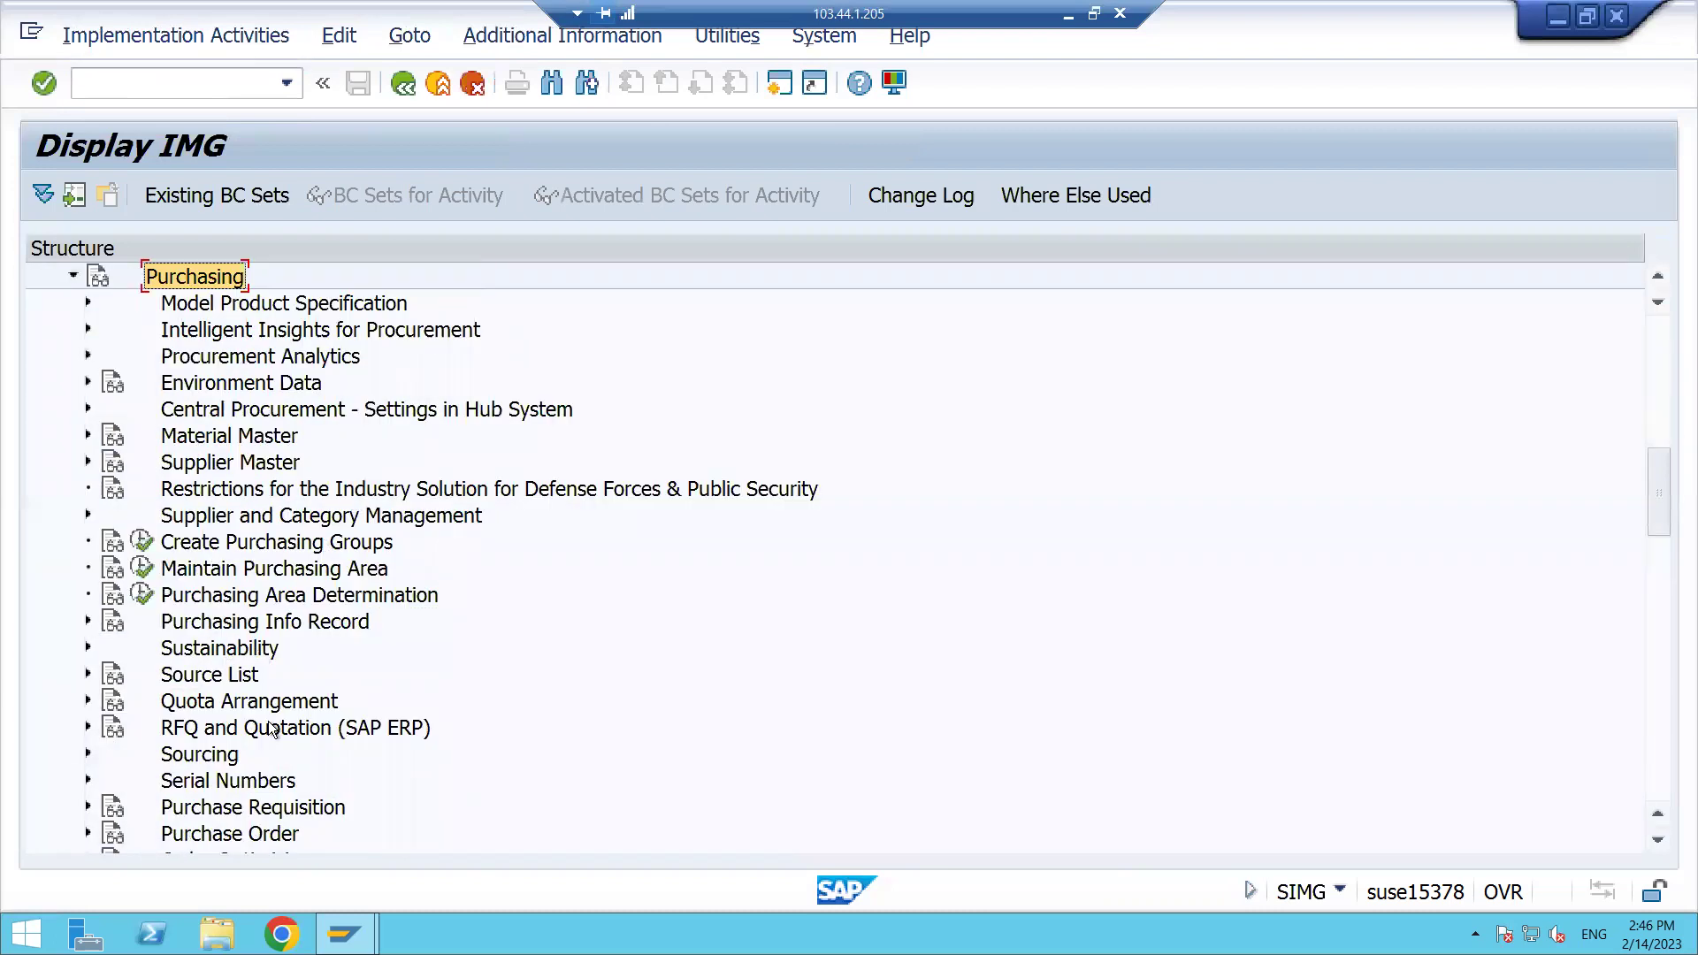
double_click(239, 676)
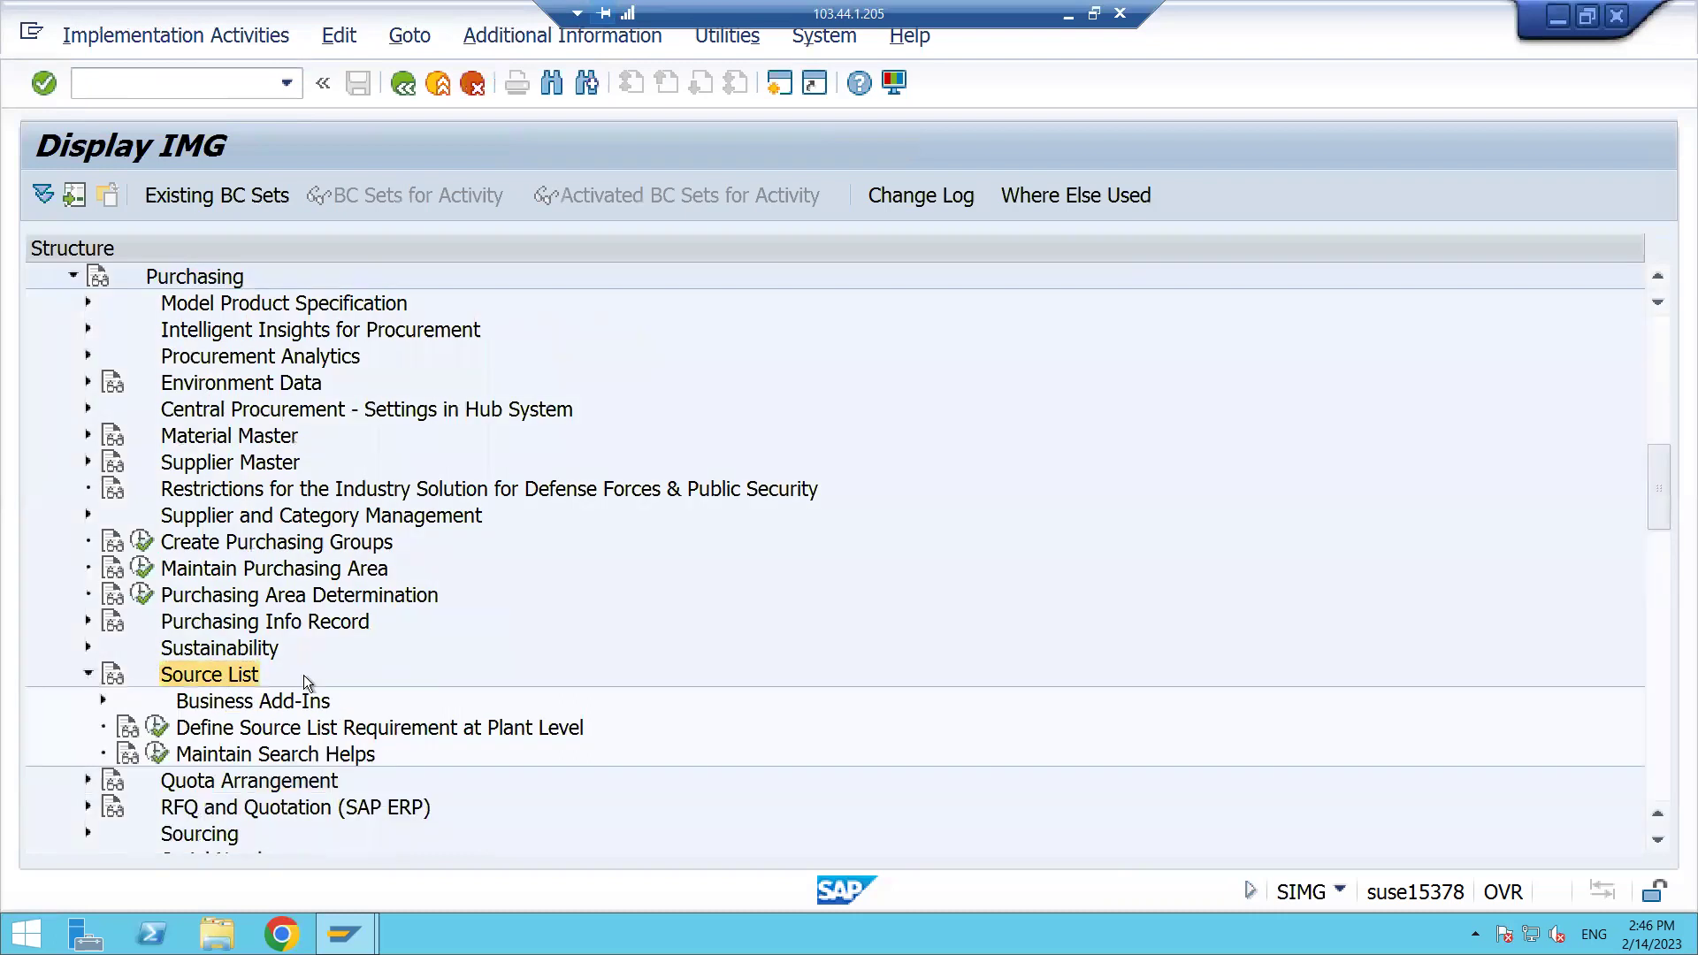
left_click(368, 734)
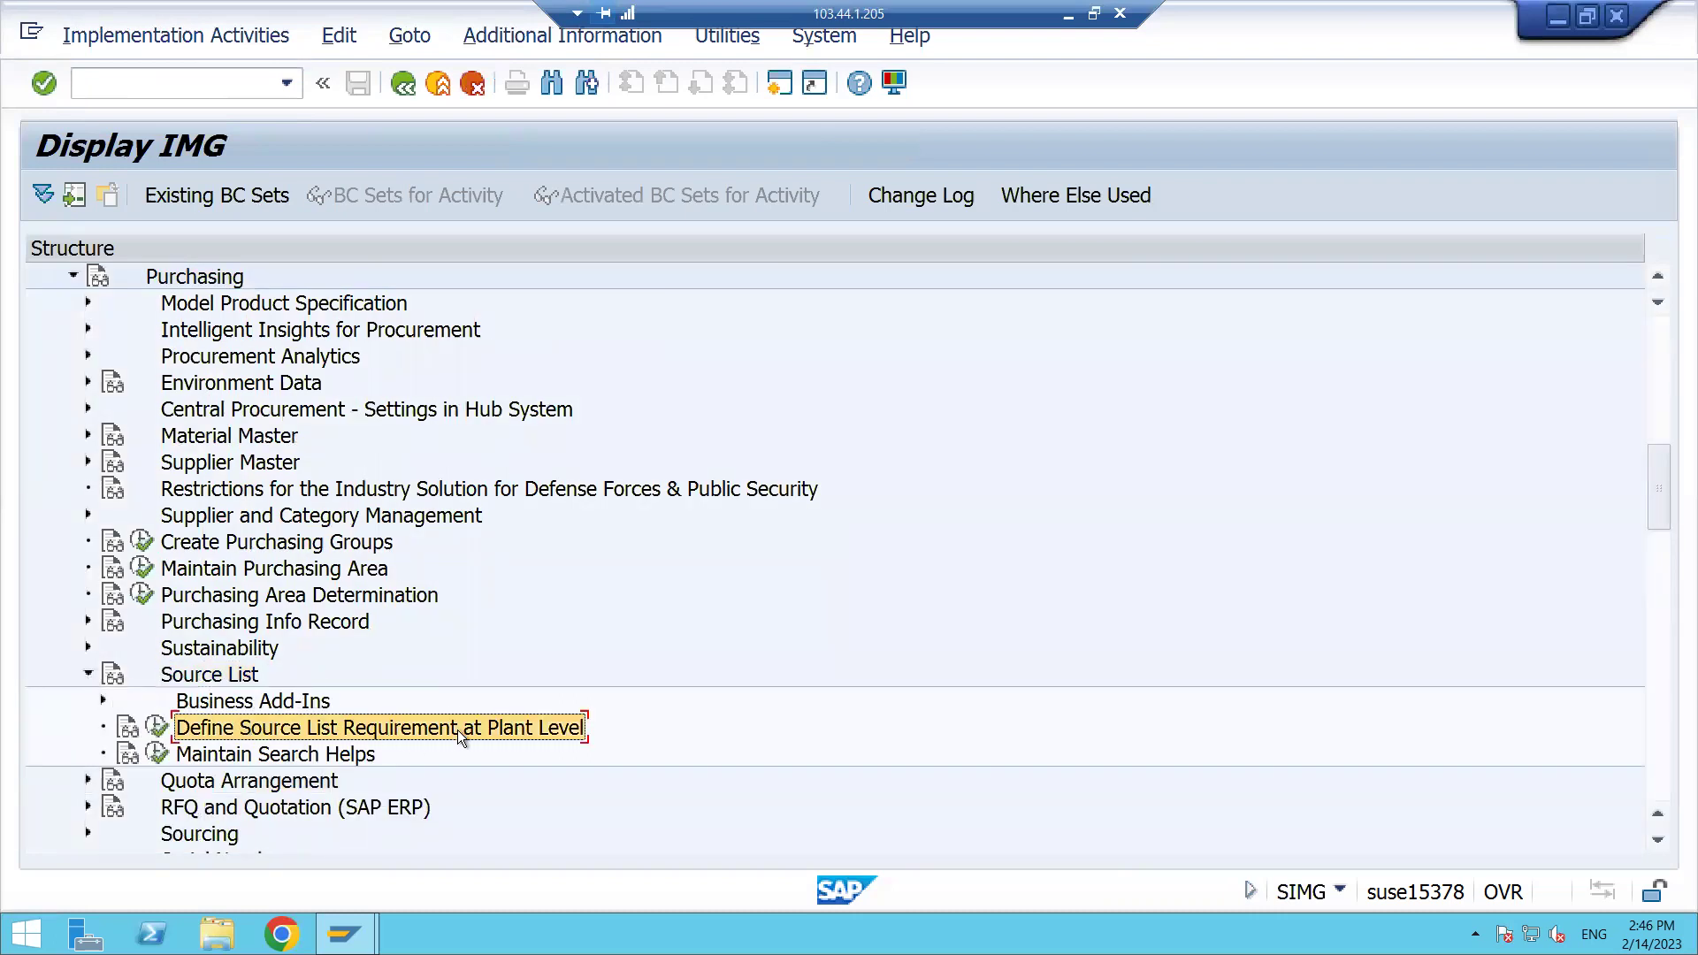
left_click(158, 729)
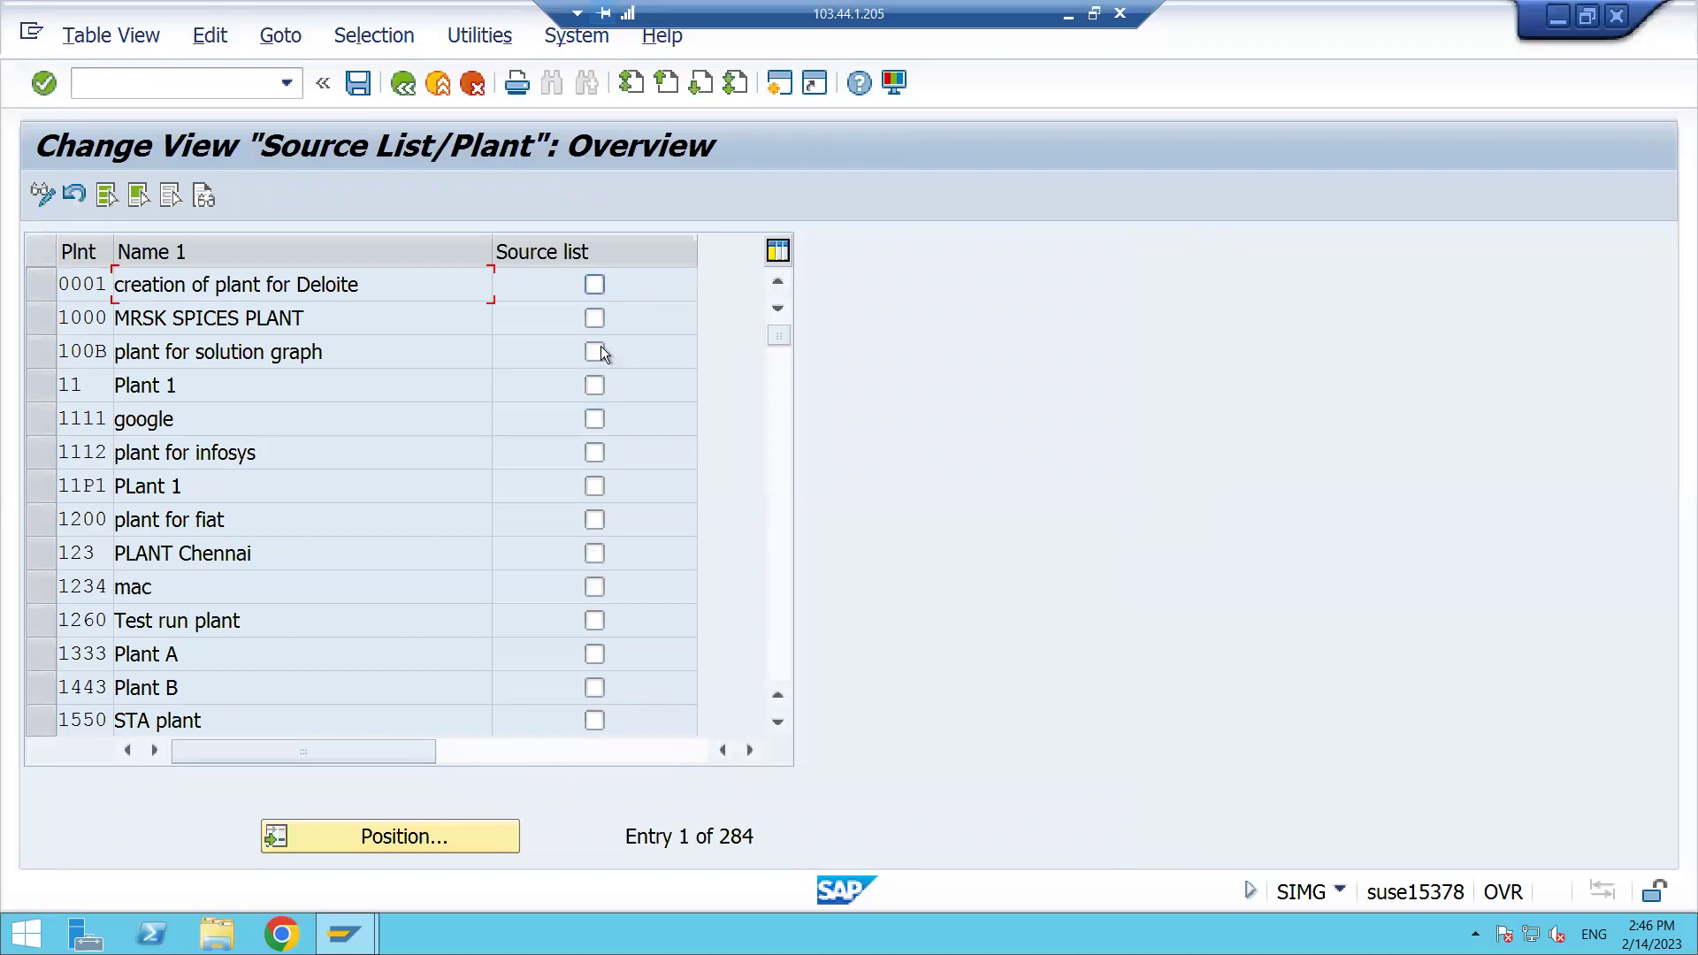
Step: Position the Source List/Plant table on plant 5555, check its indicator, then leave with /n
left_click(421, 833)
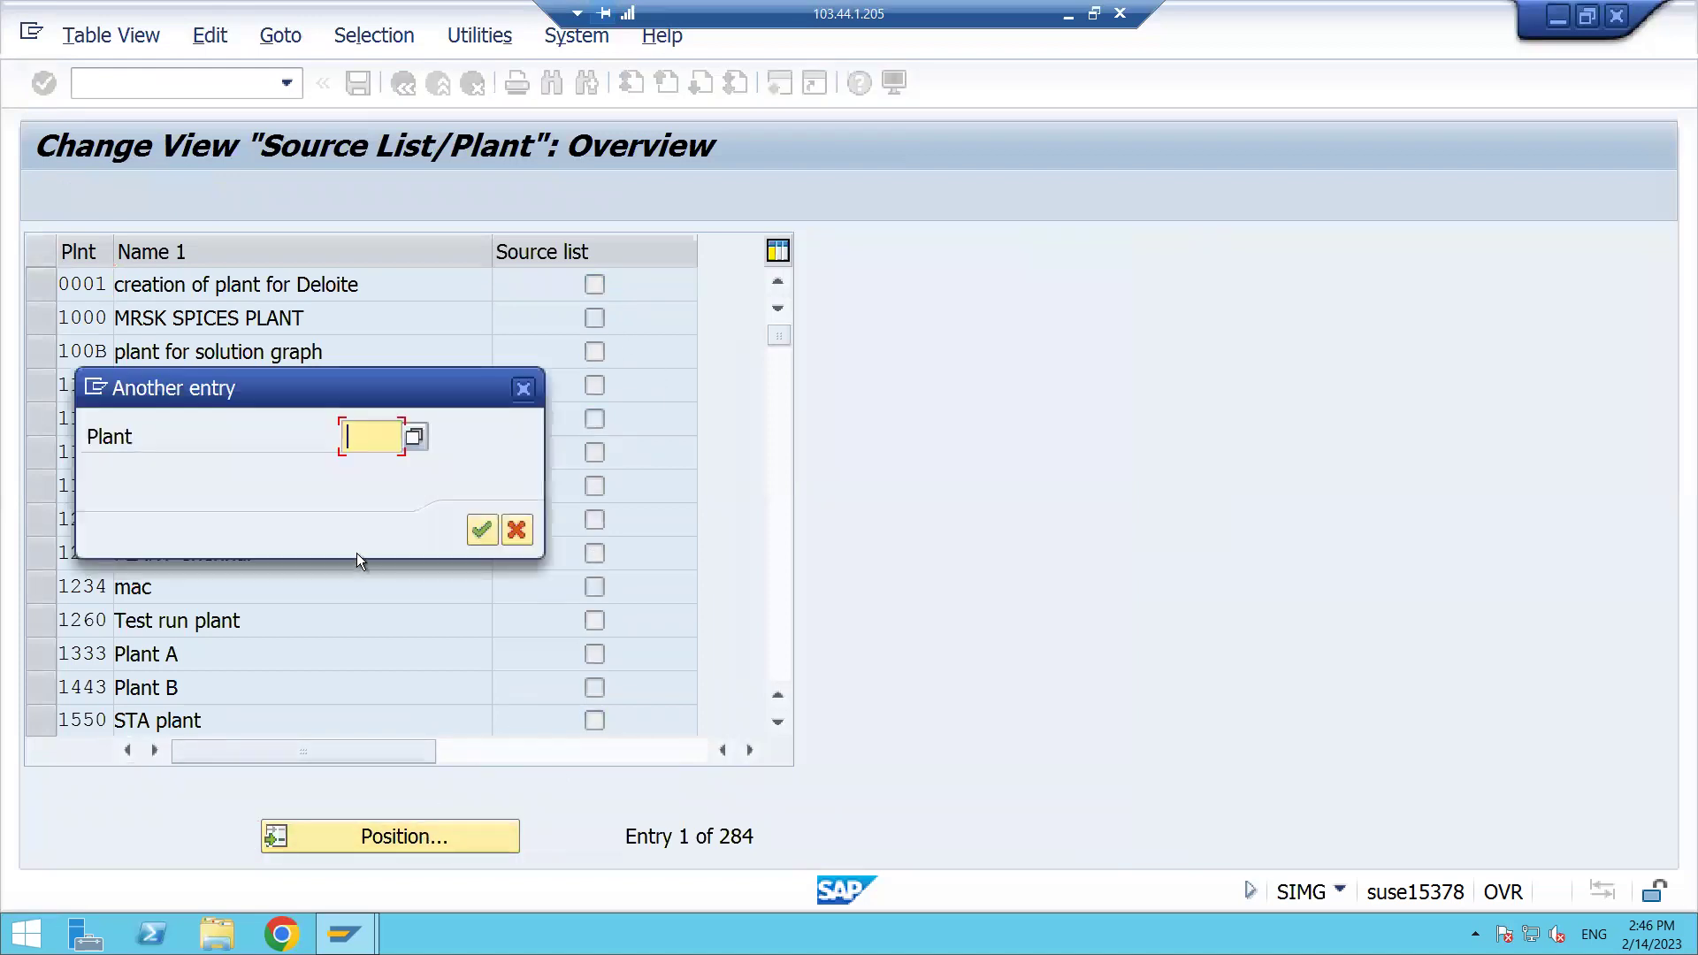
type("5555")
key("Return")
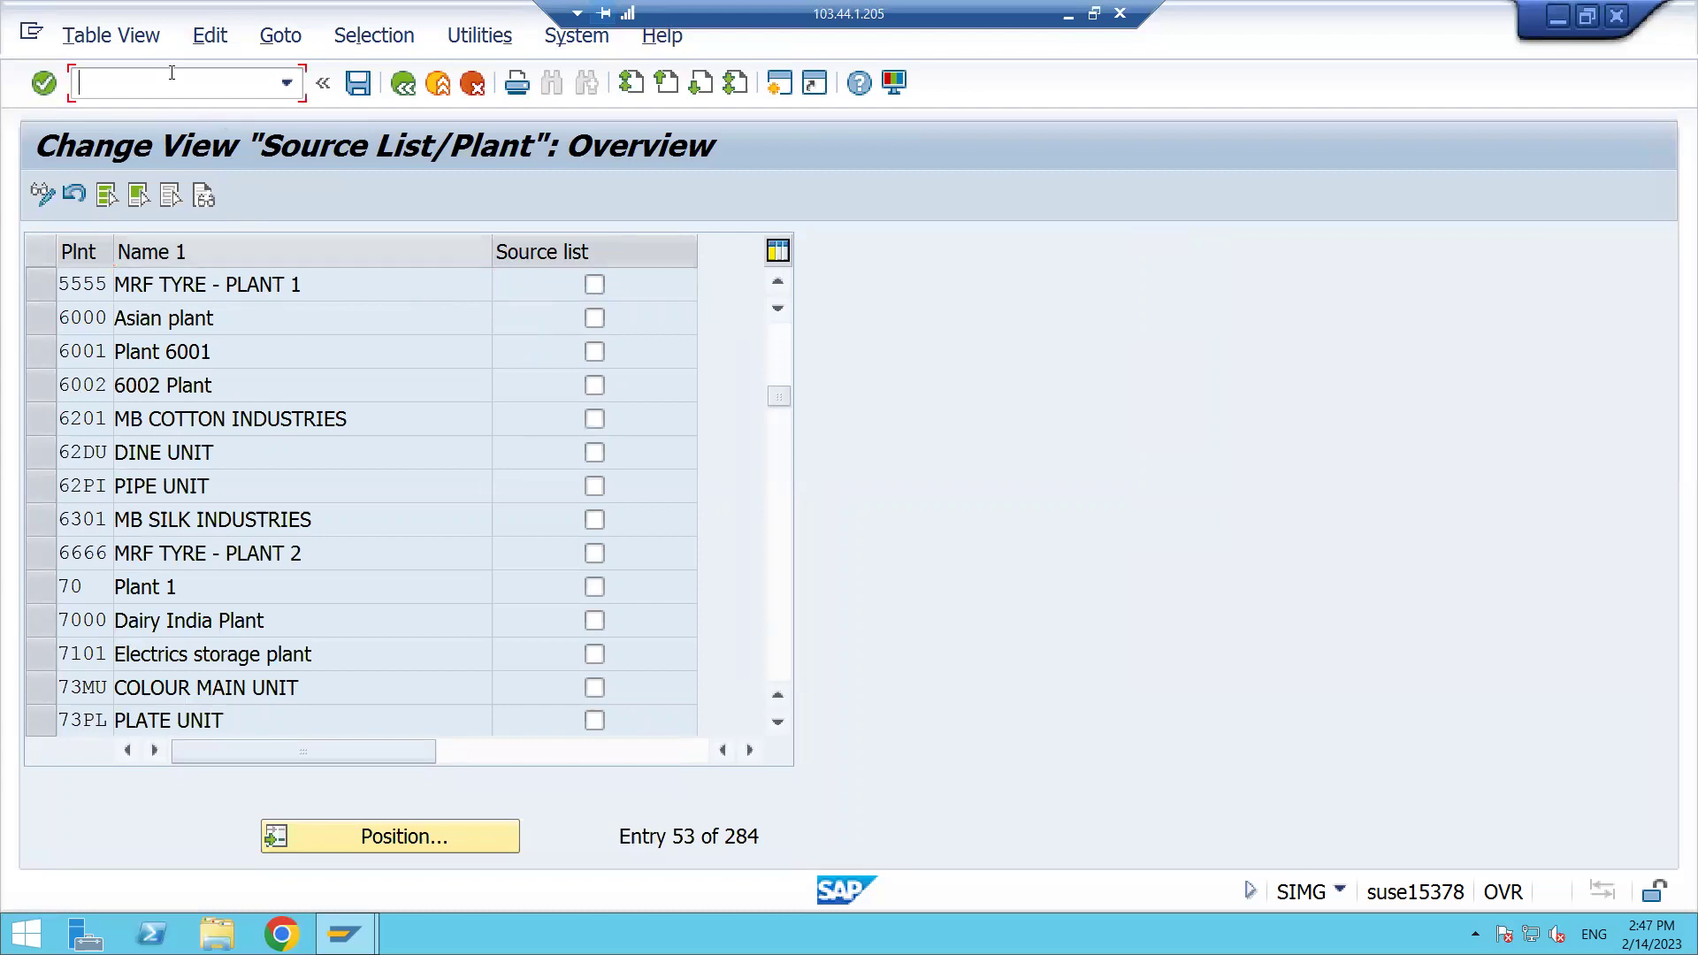
type("/n")
key("Return")
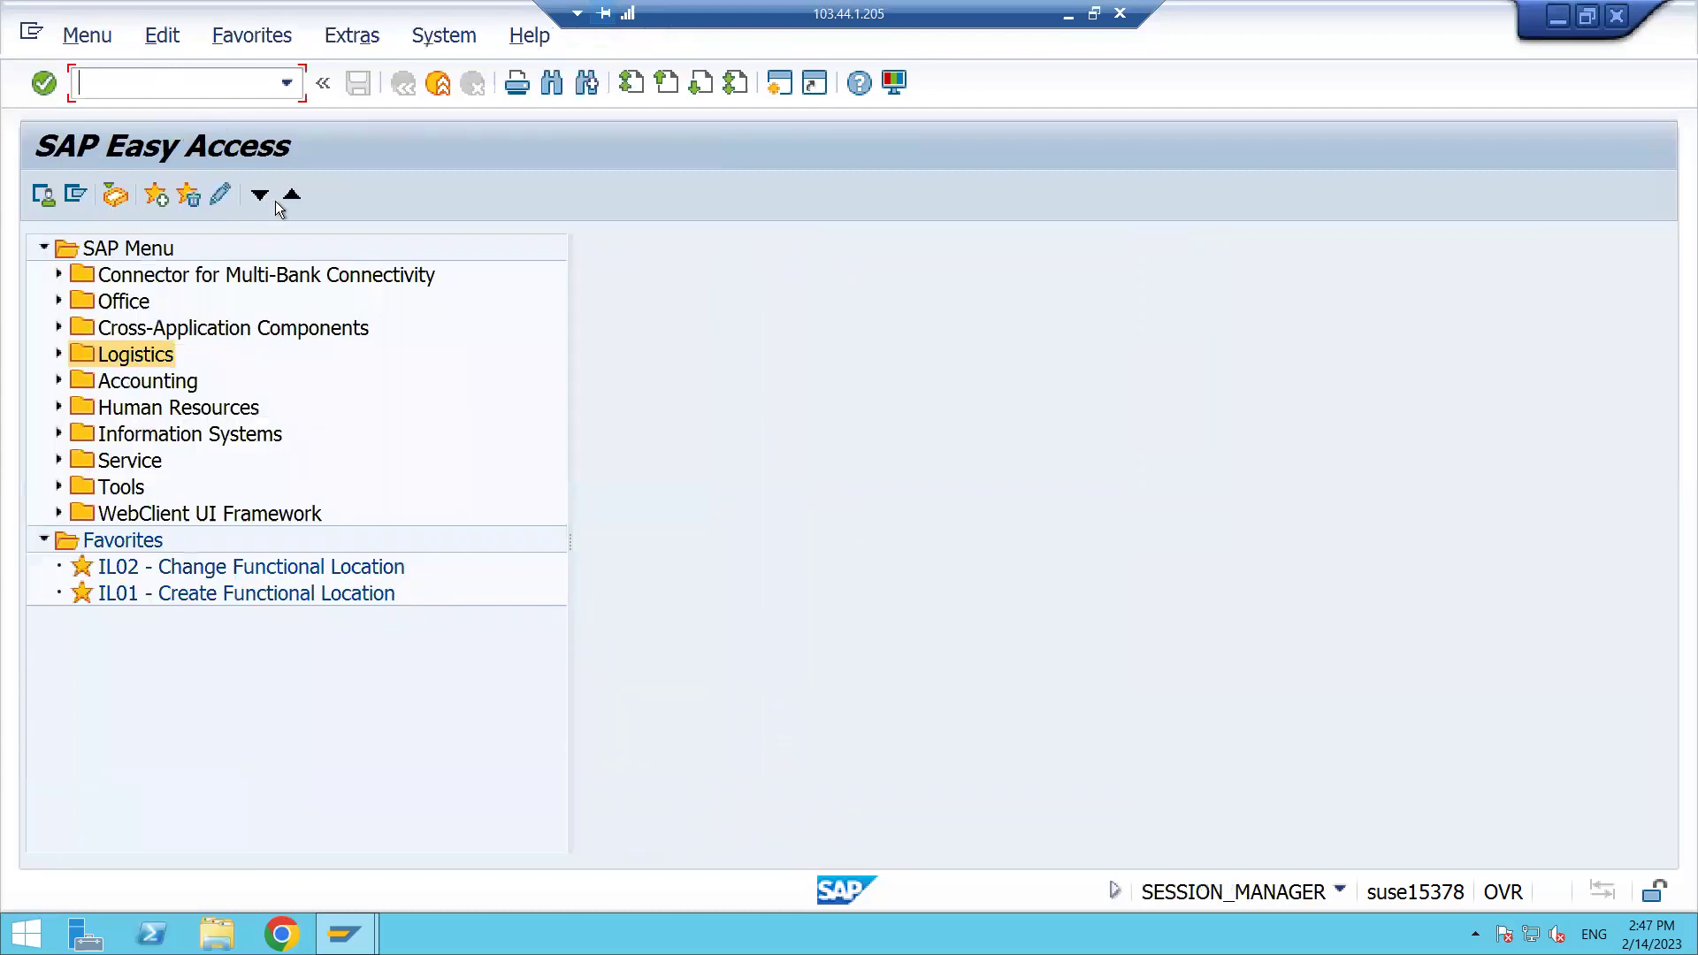
Step: Expand Logistics > Materials Management > Source List and launch ME01 - Maintain
left_click(58, 354)
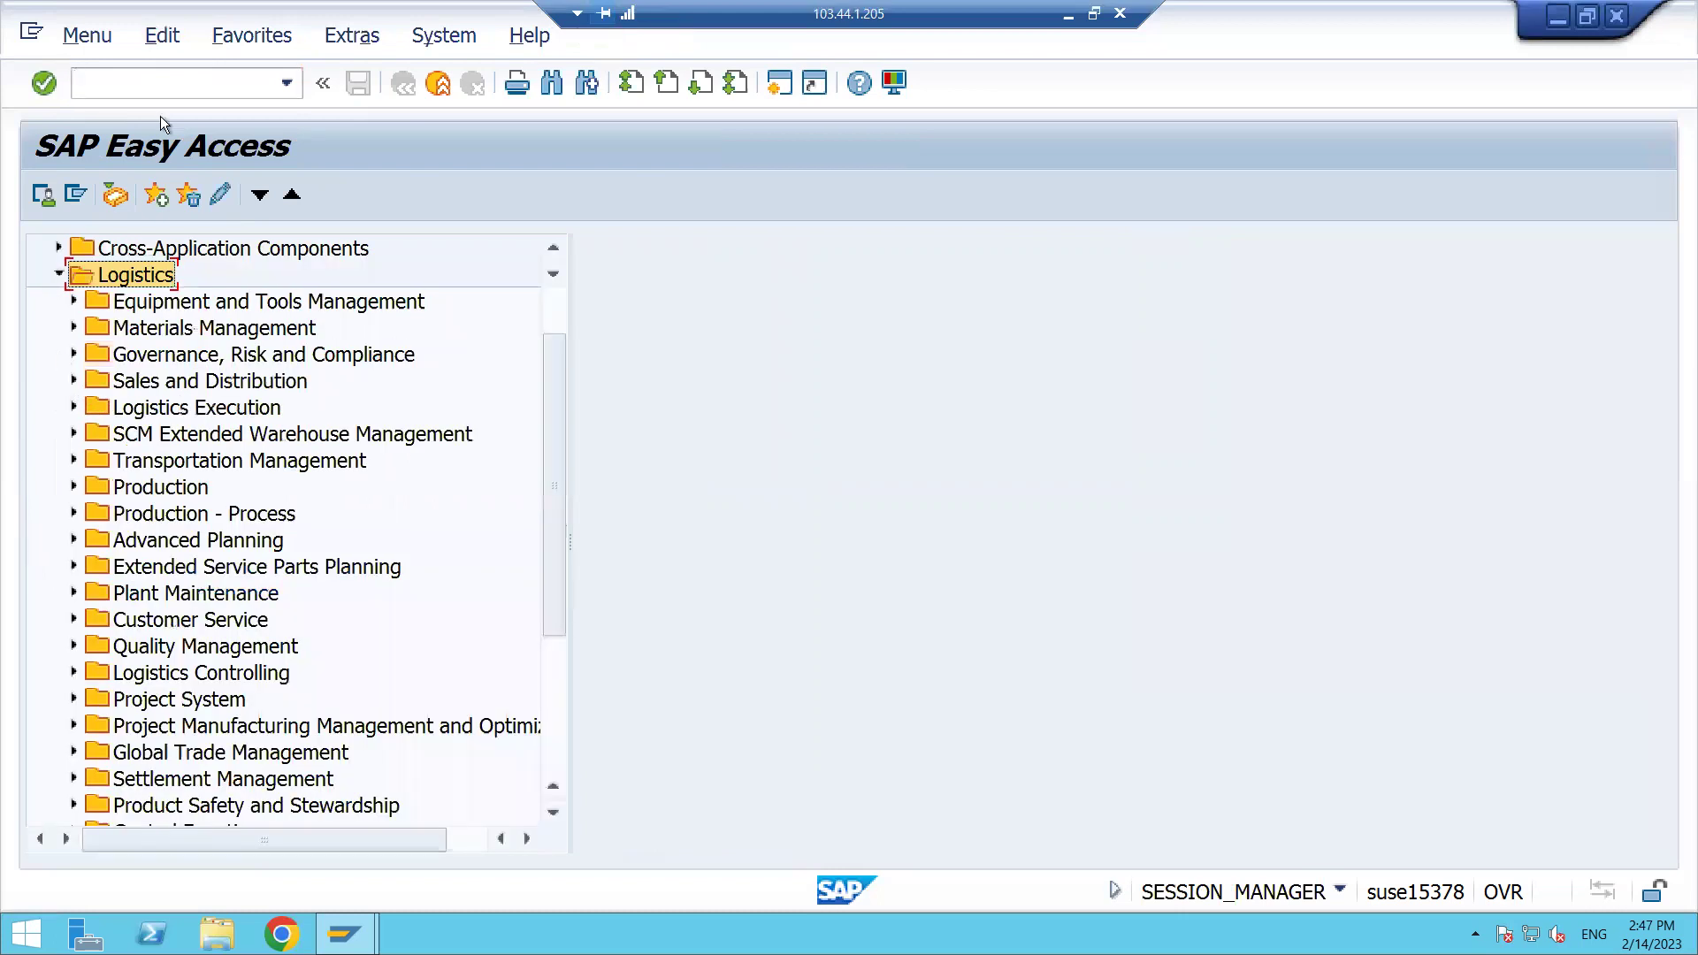
left_click(159, 85)
left_click(74, 328)
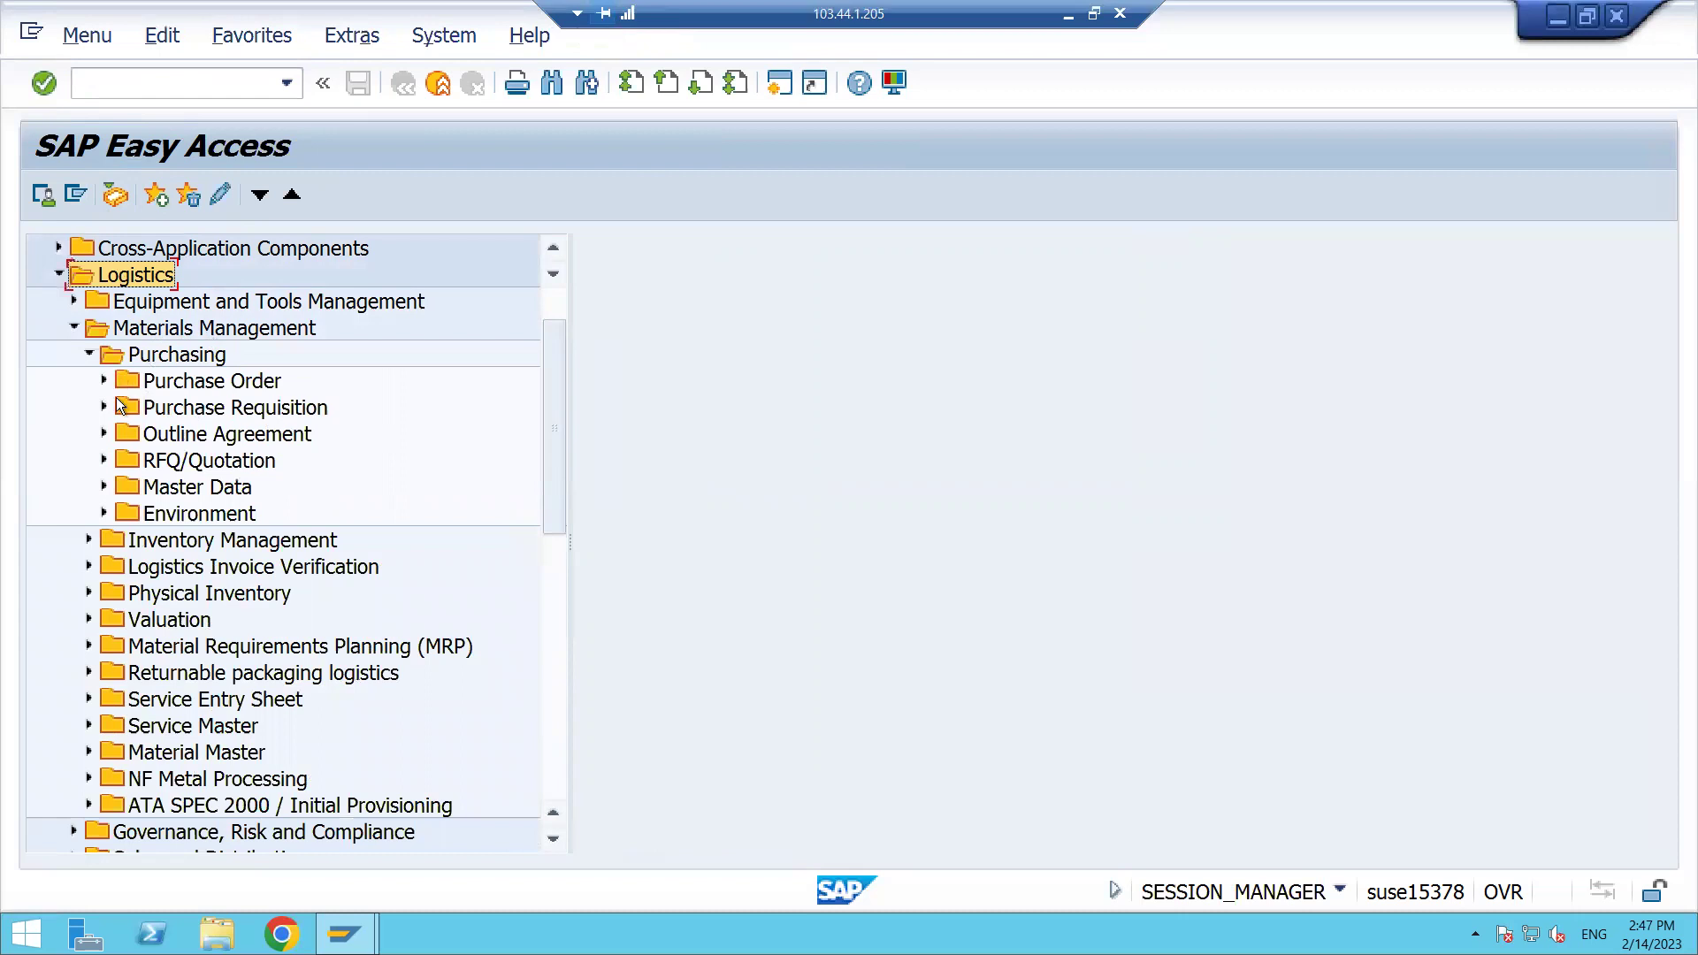
left_click(104, 487)
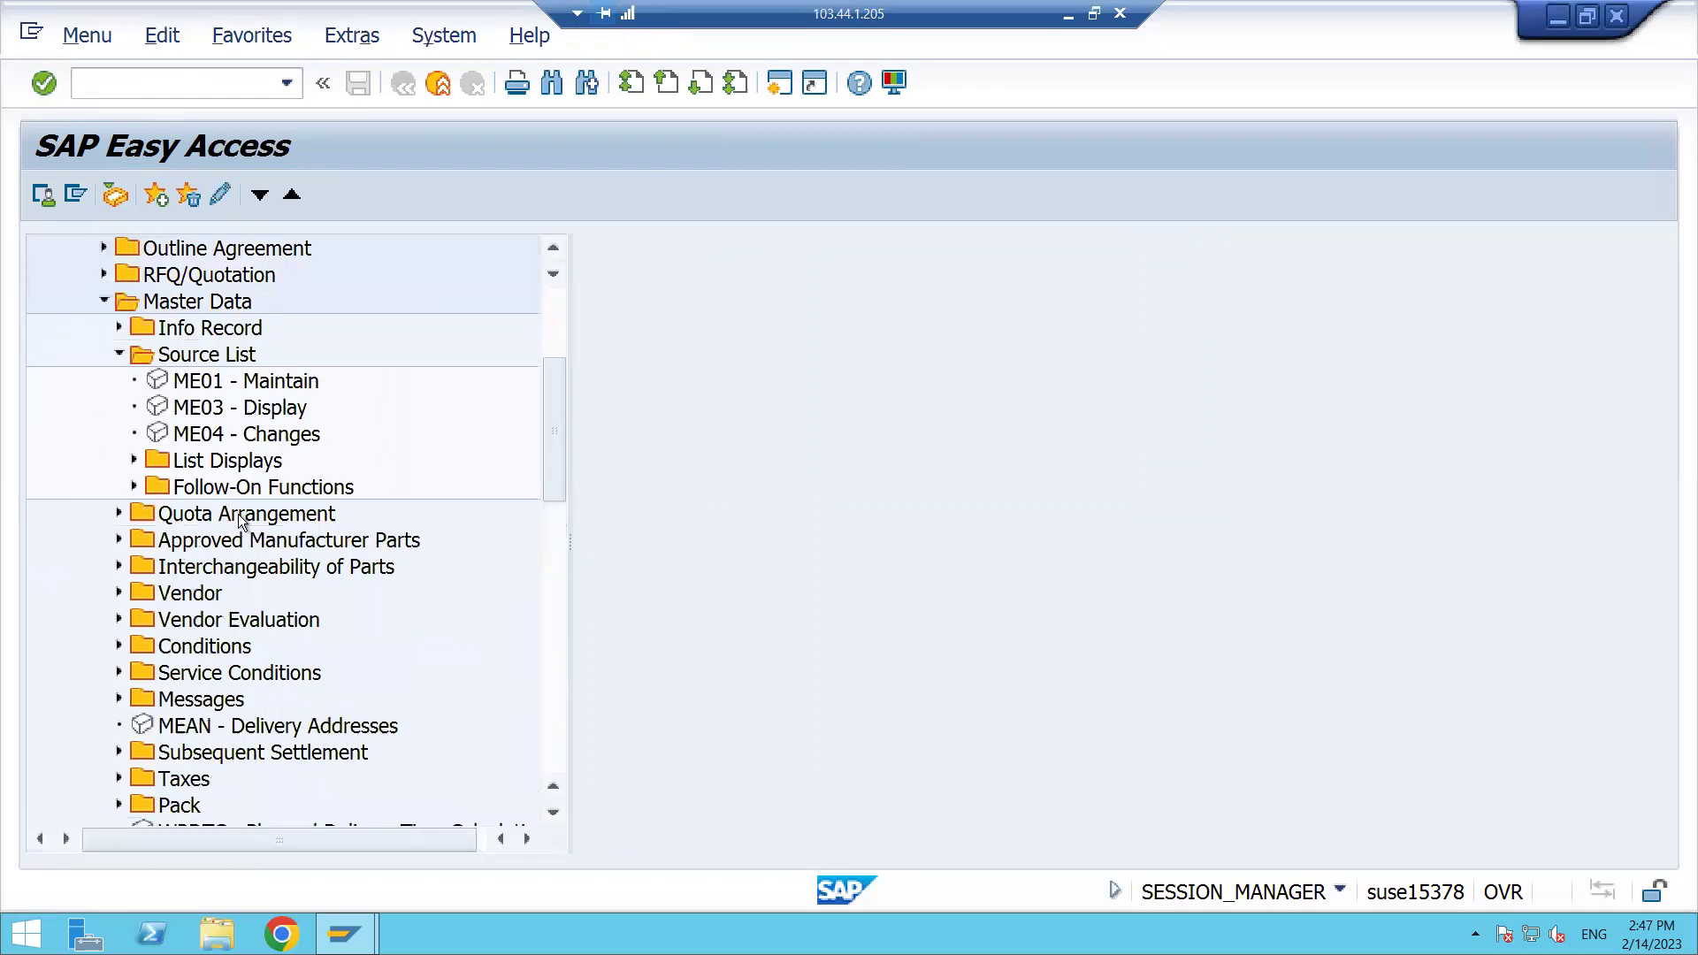
left_click(214, 385)
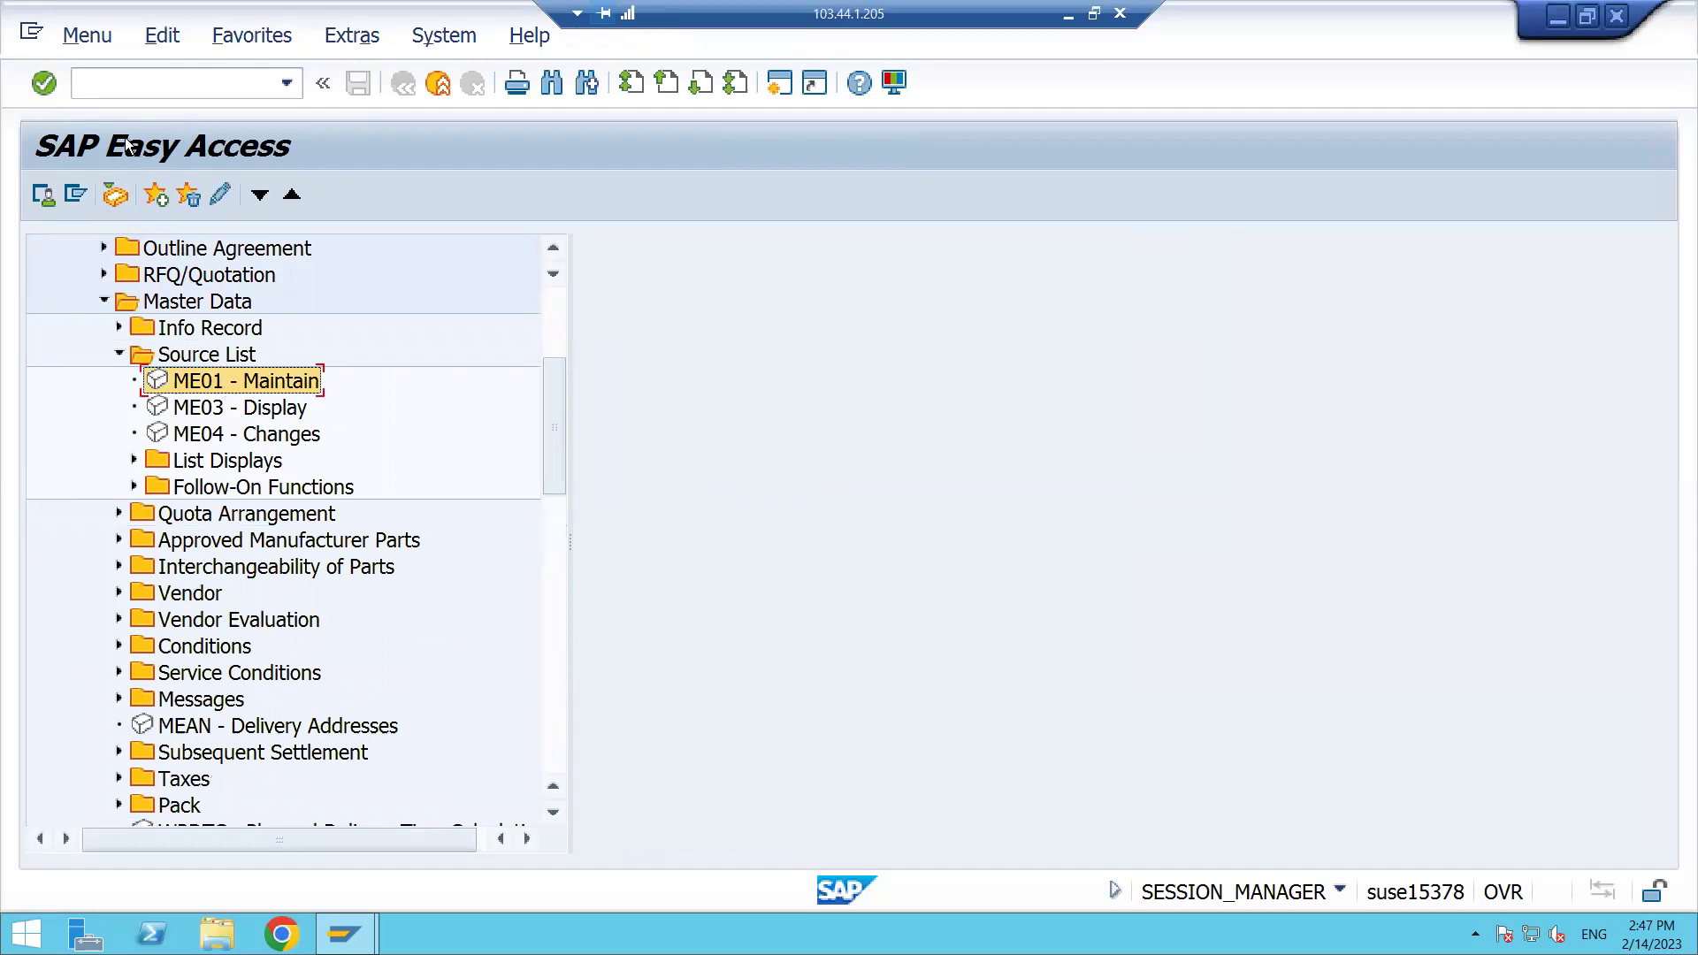
double_click(223, 380)
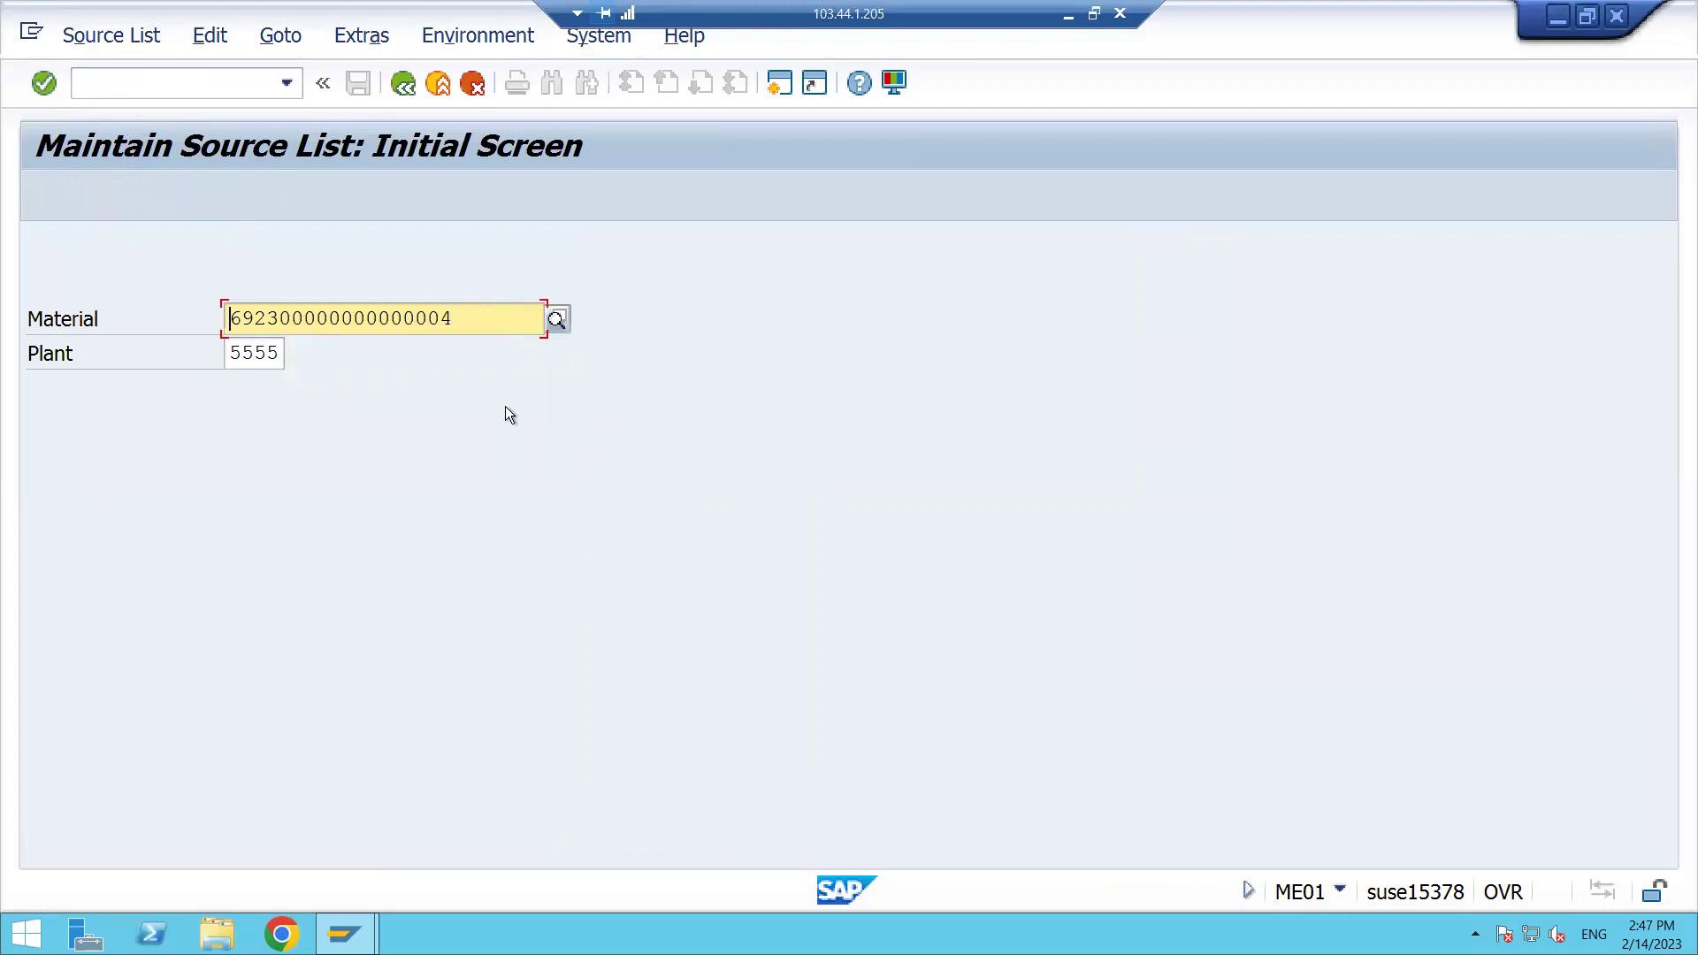
key("Return")
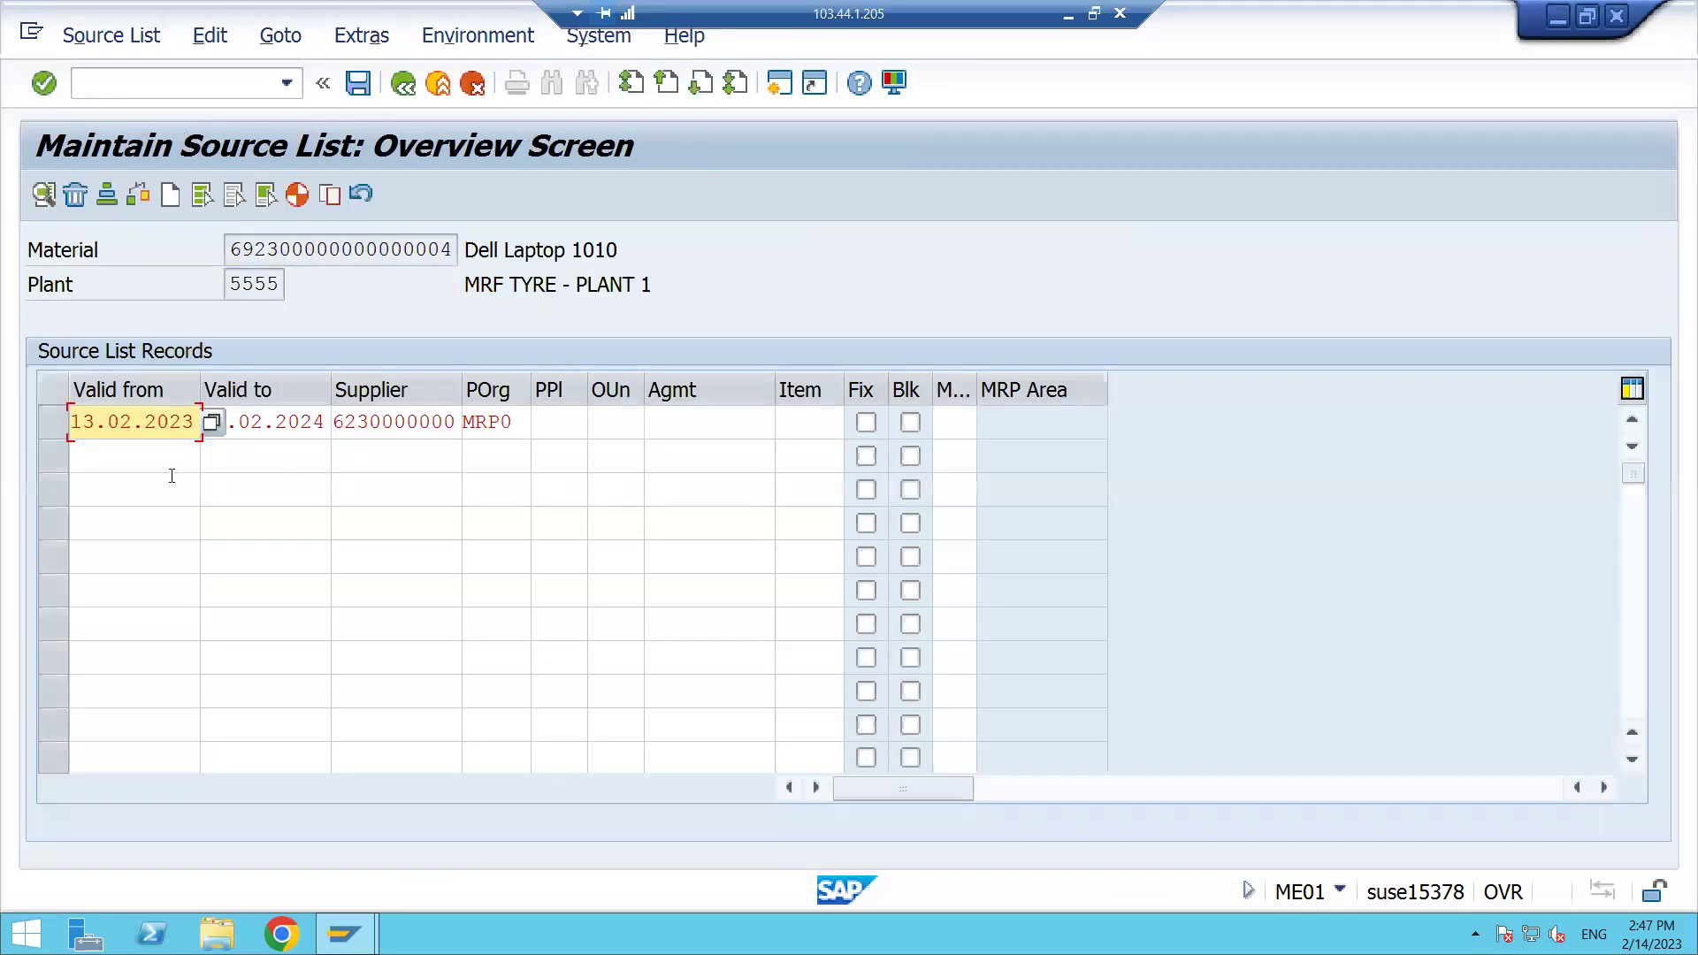
left_click(286, 426)
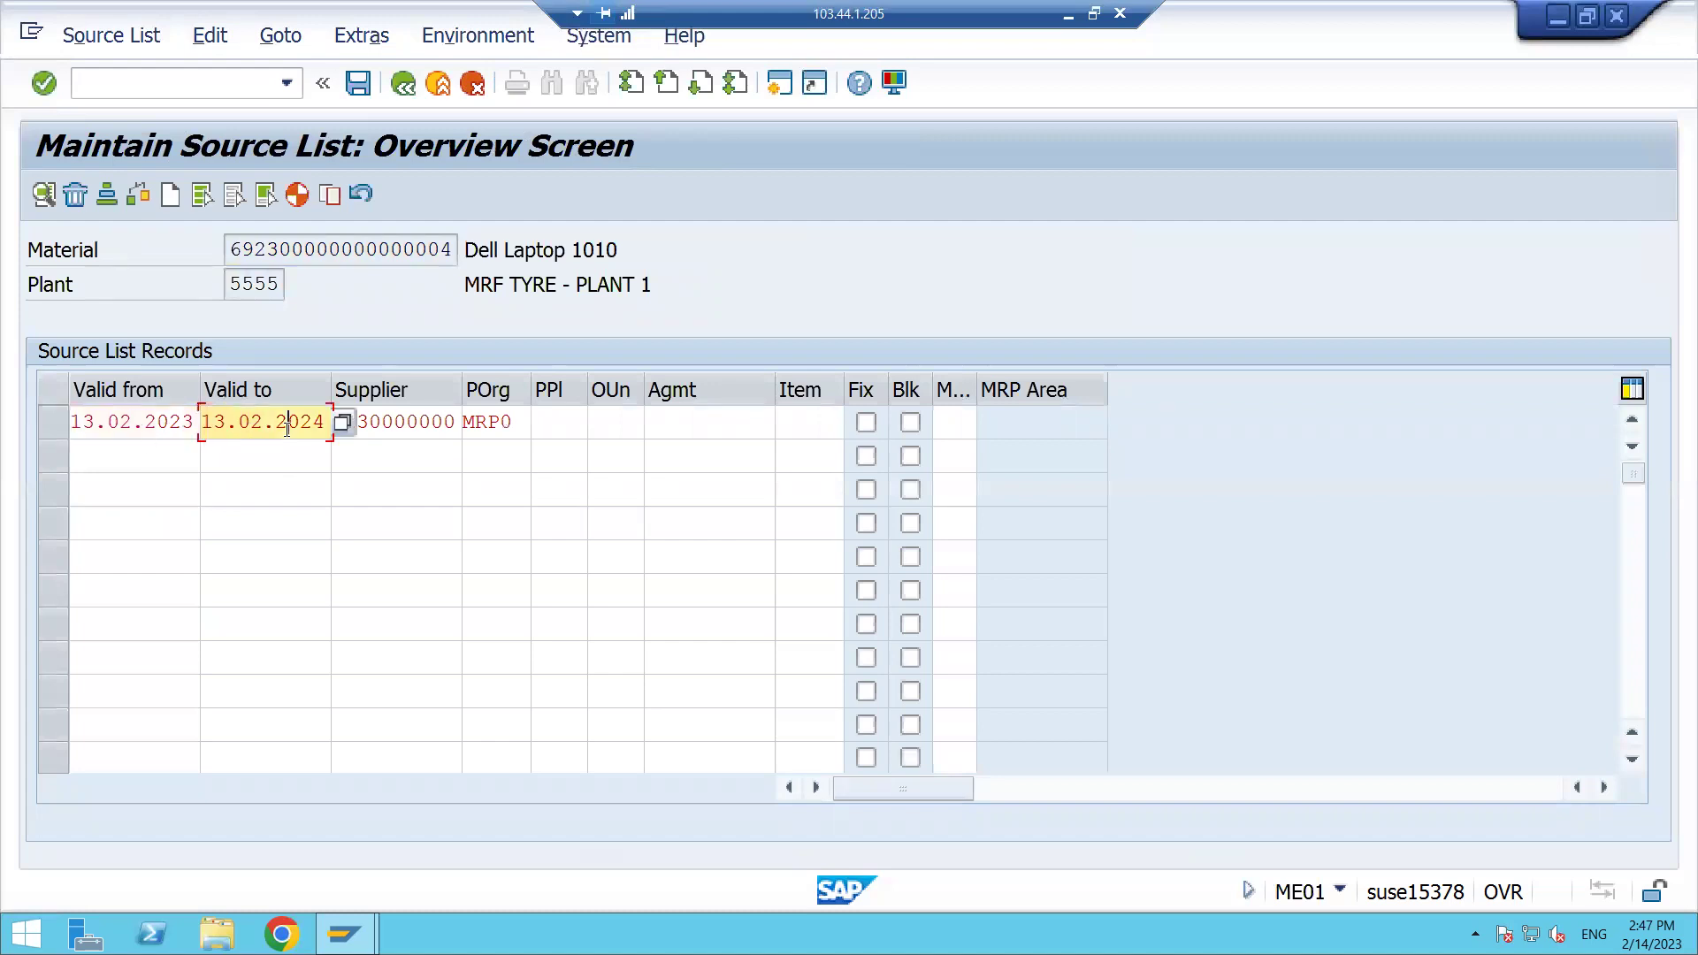
left_click(433, 423)
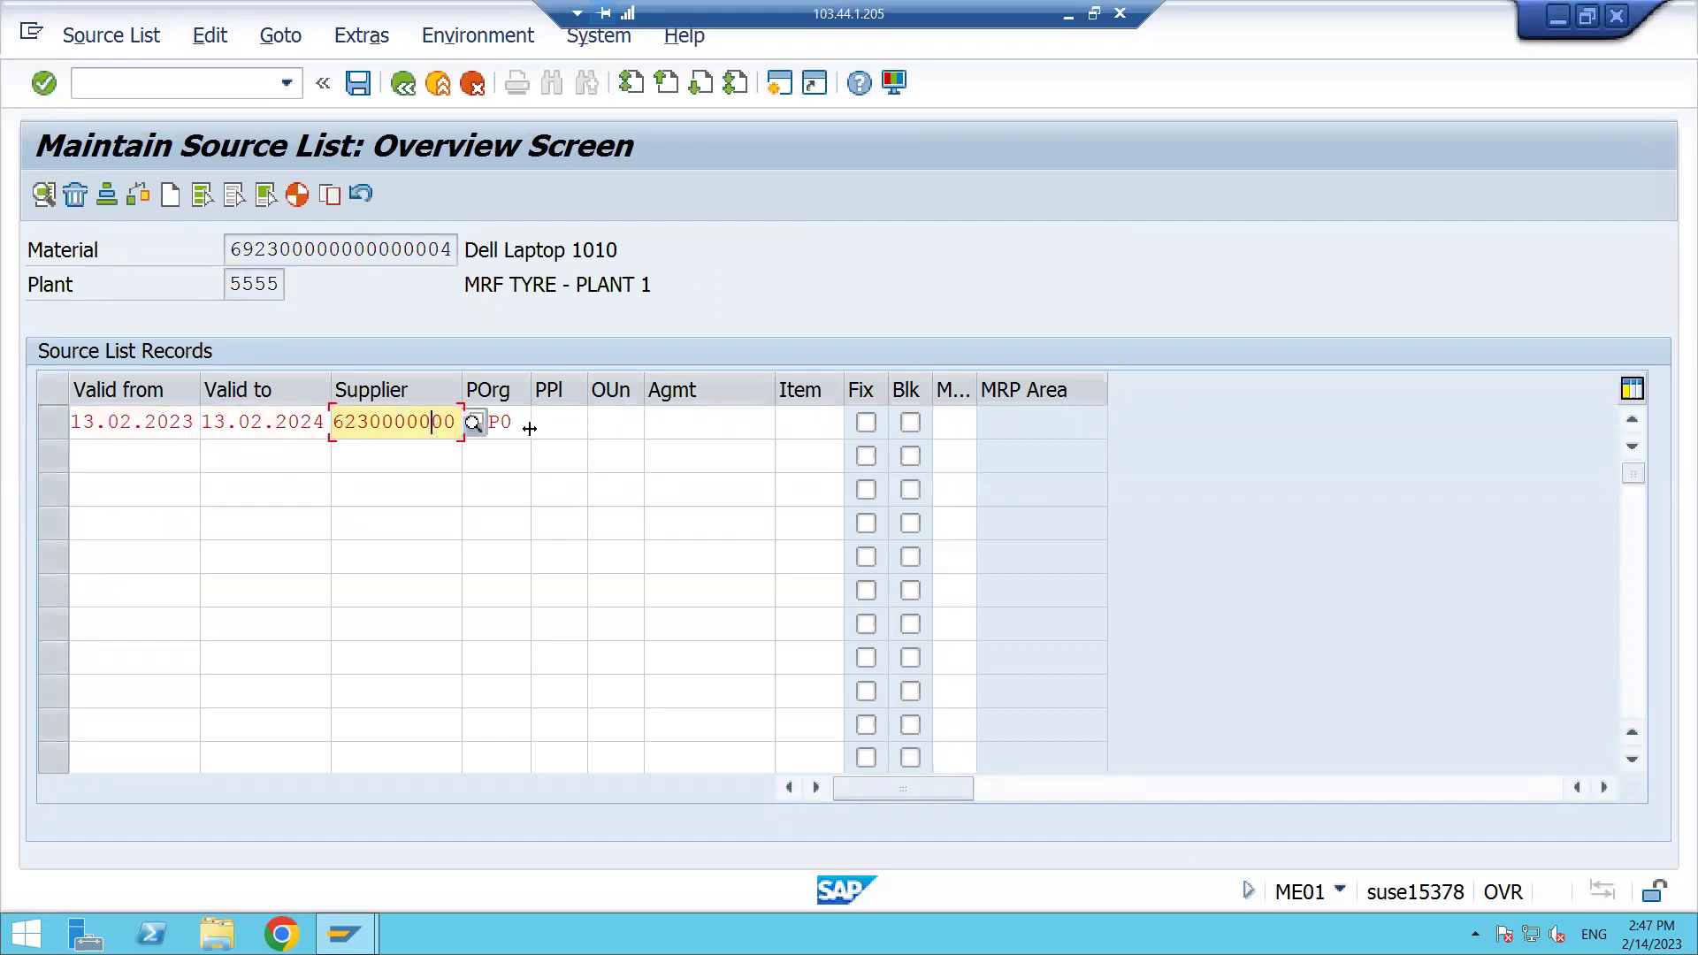
left_click(515, 422)
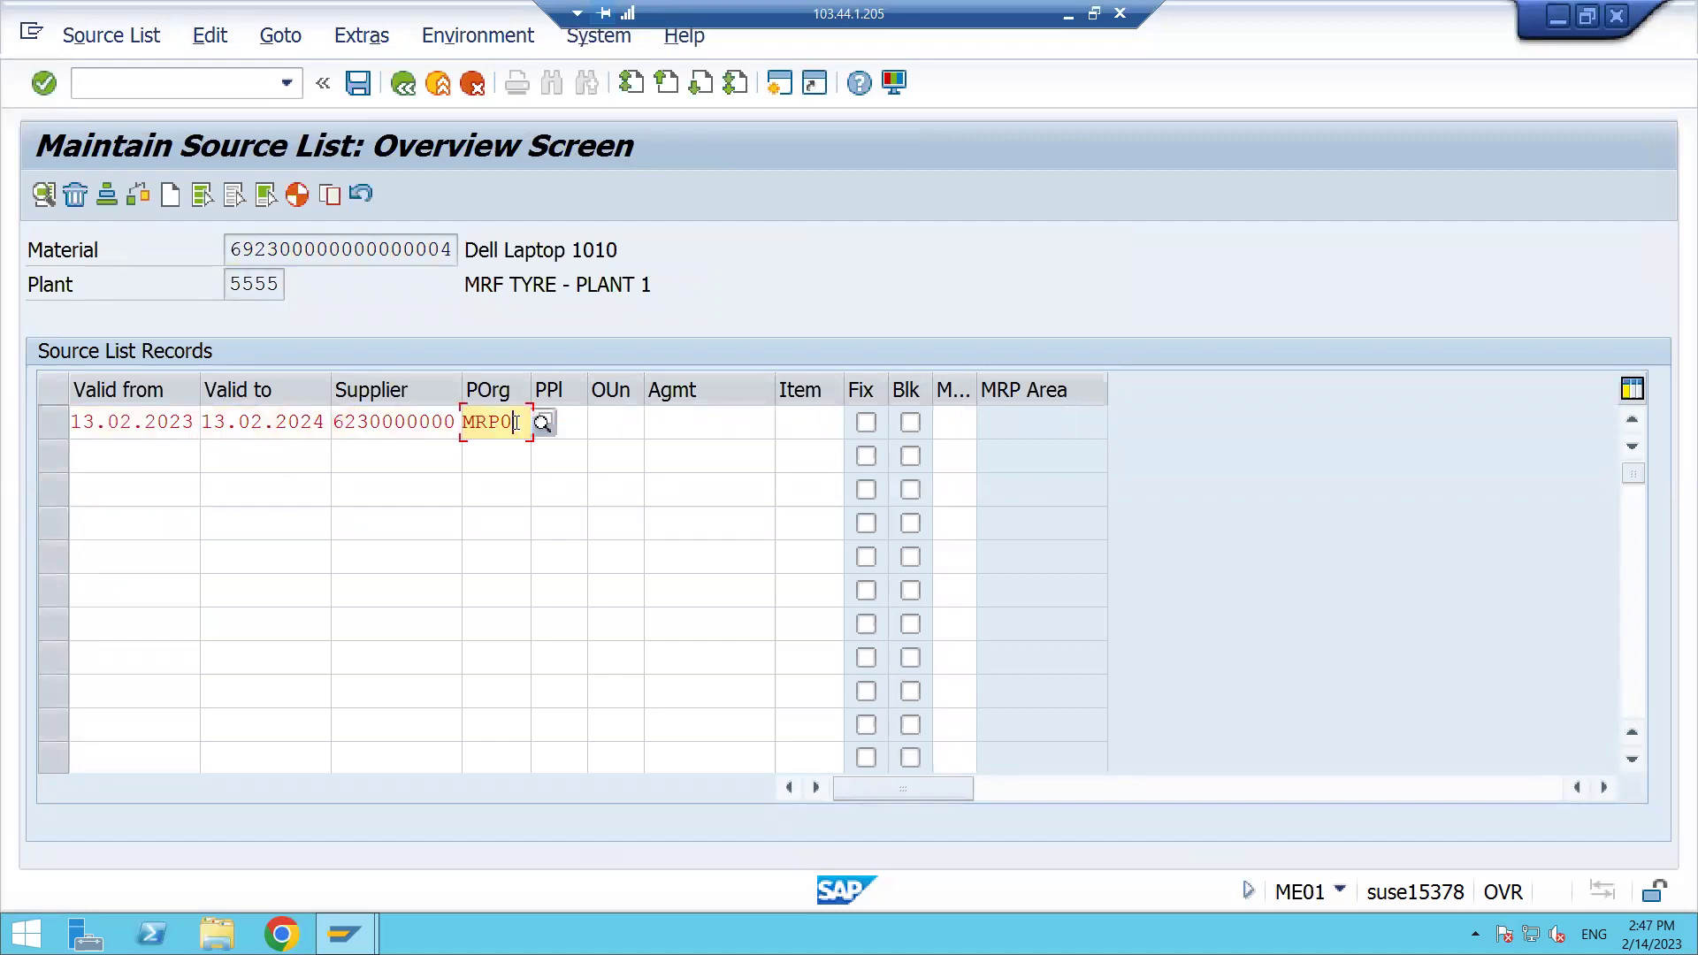
left_click(866, 424)
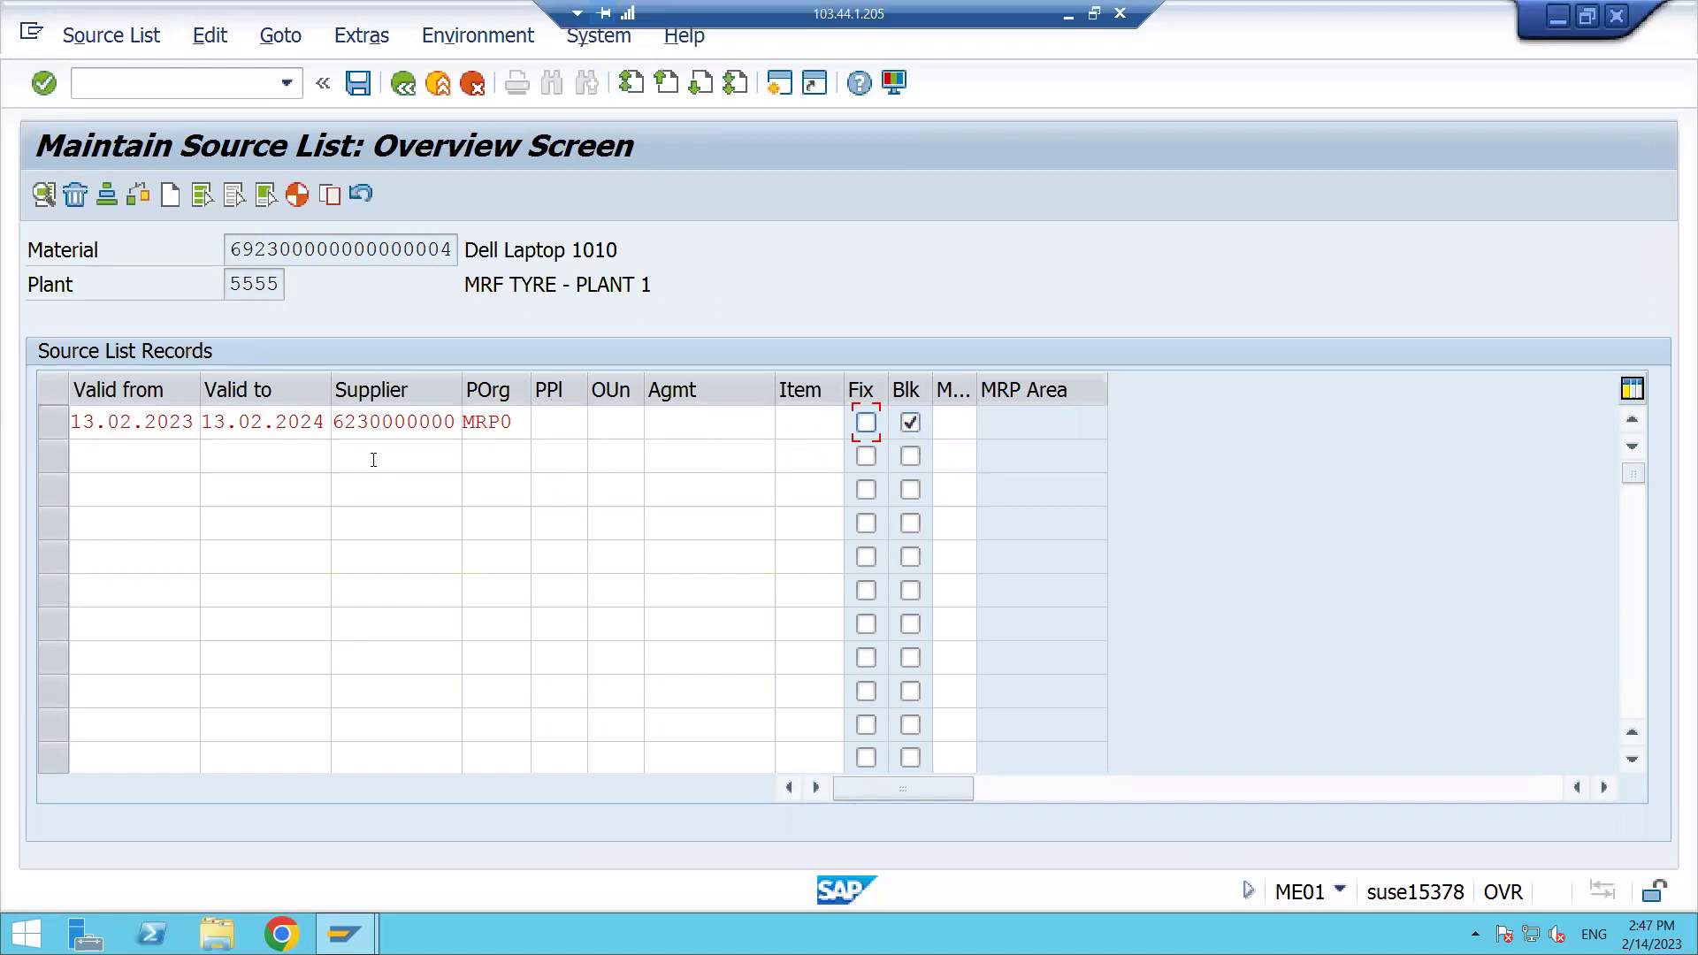
Step: Add a second record valid from 14.02.2023 to 20.09.2023
left_click(157, 458)
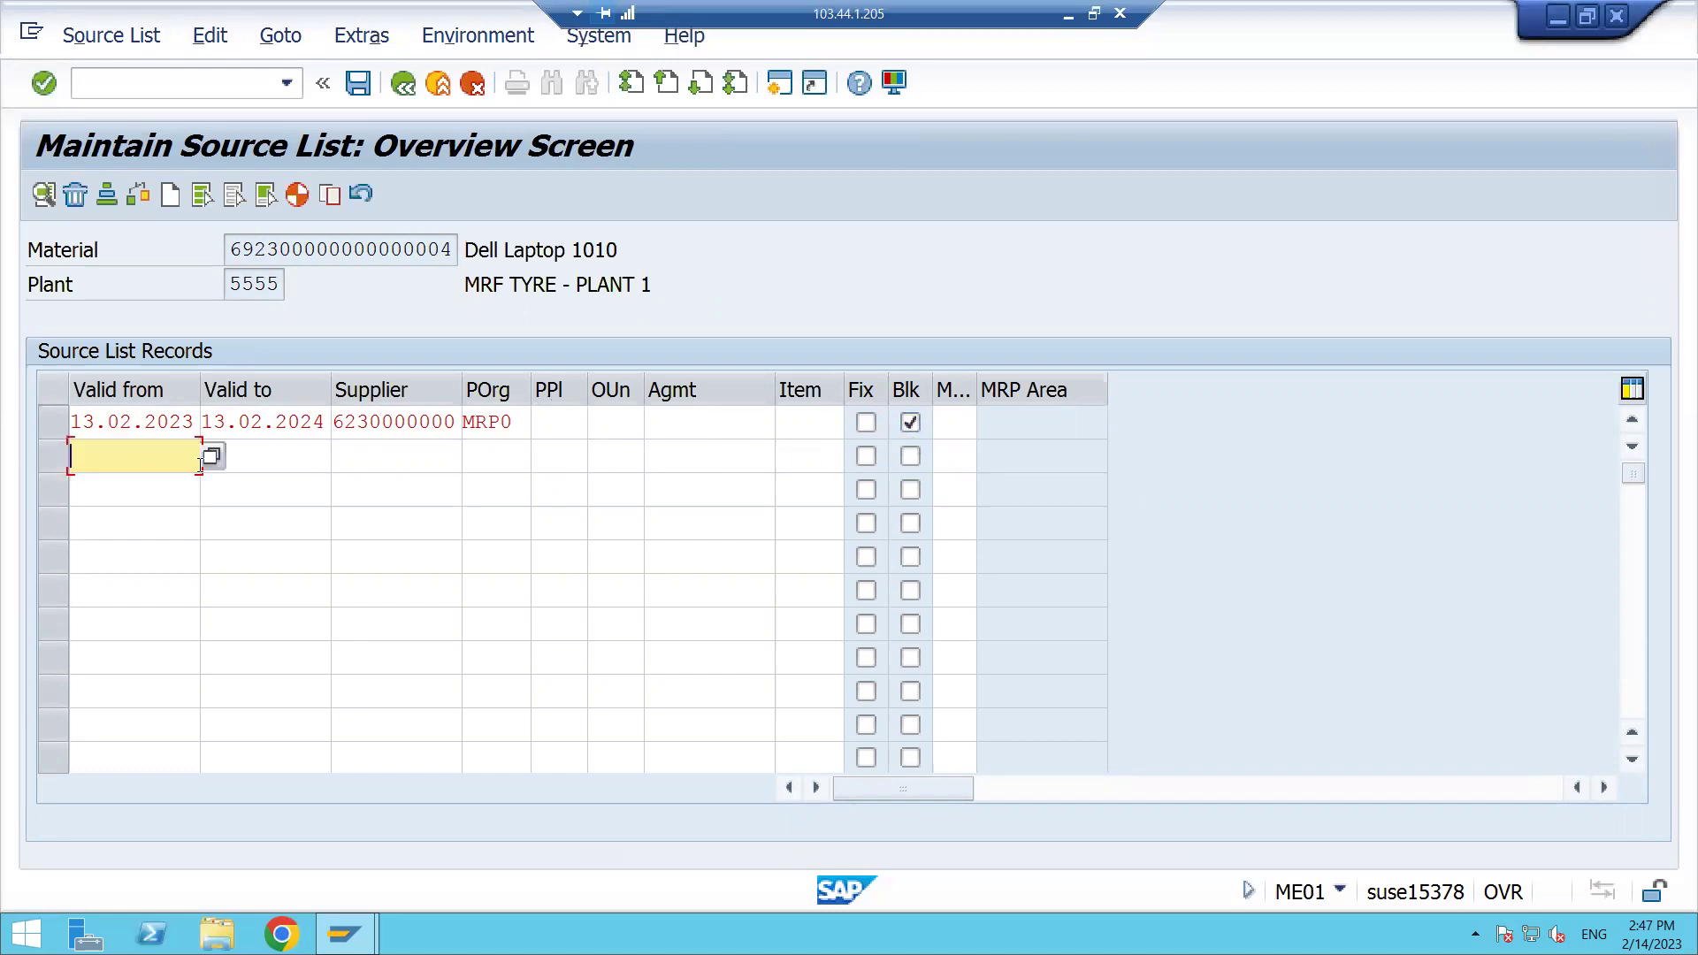
left_click(211, 458)
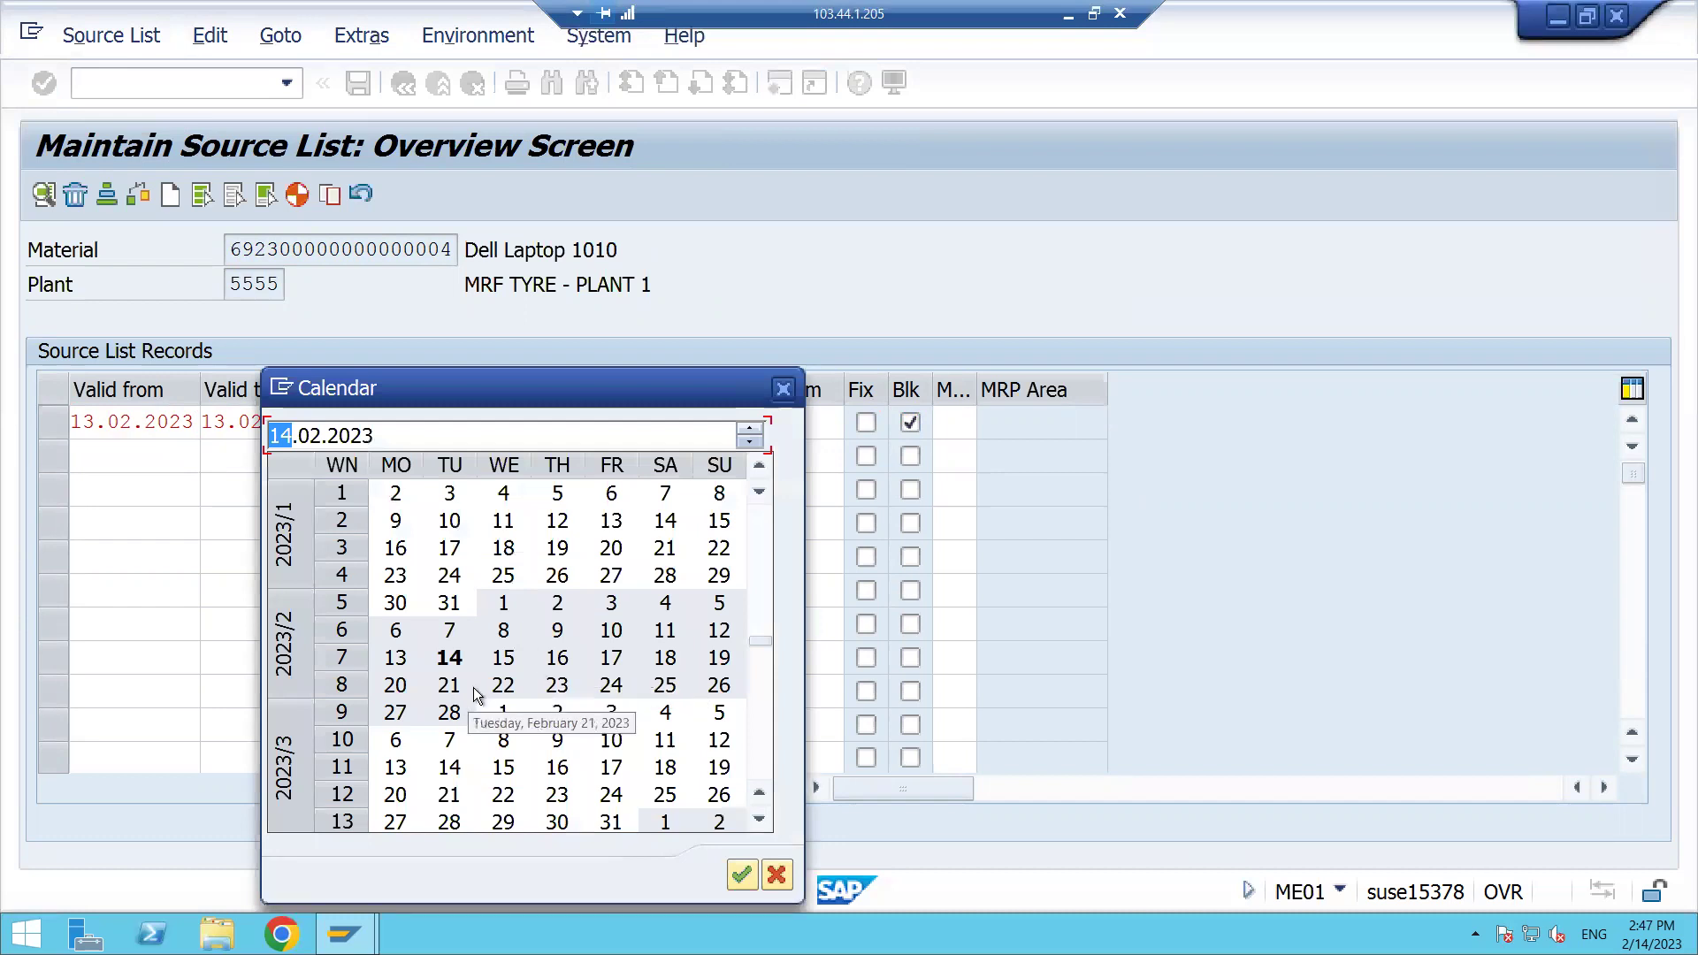
double_click(450, 659)
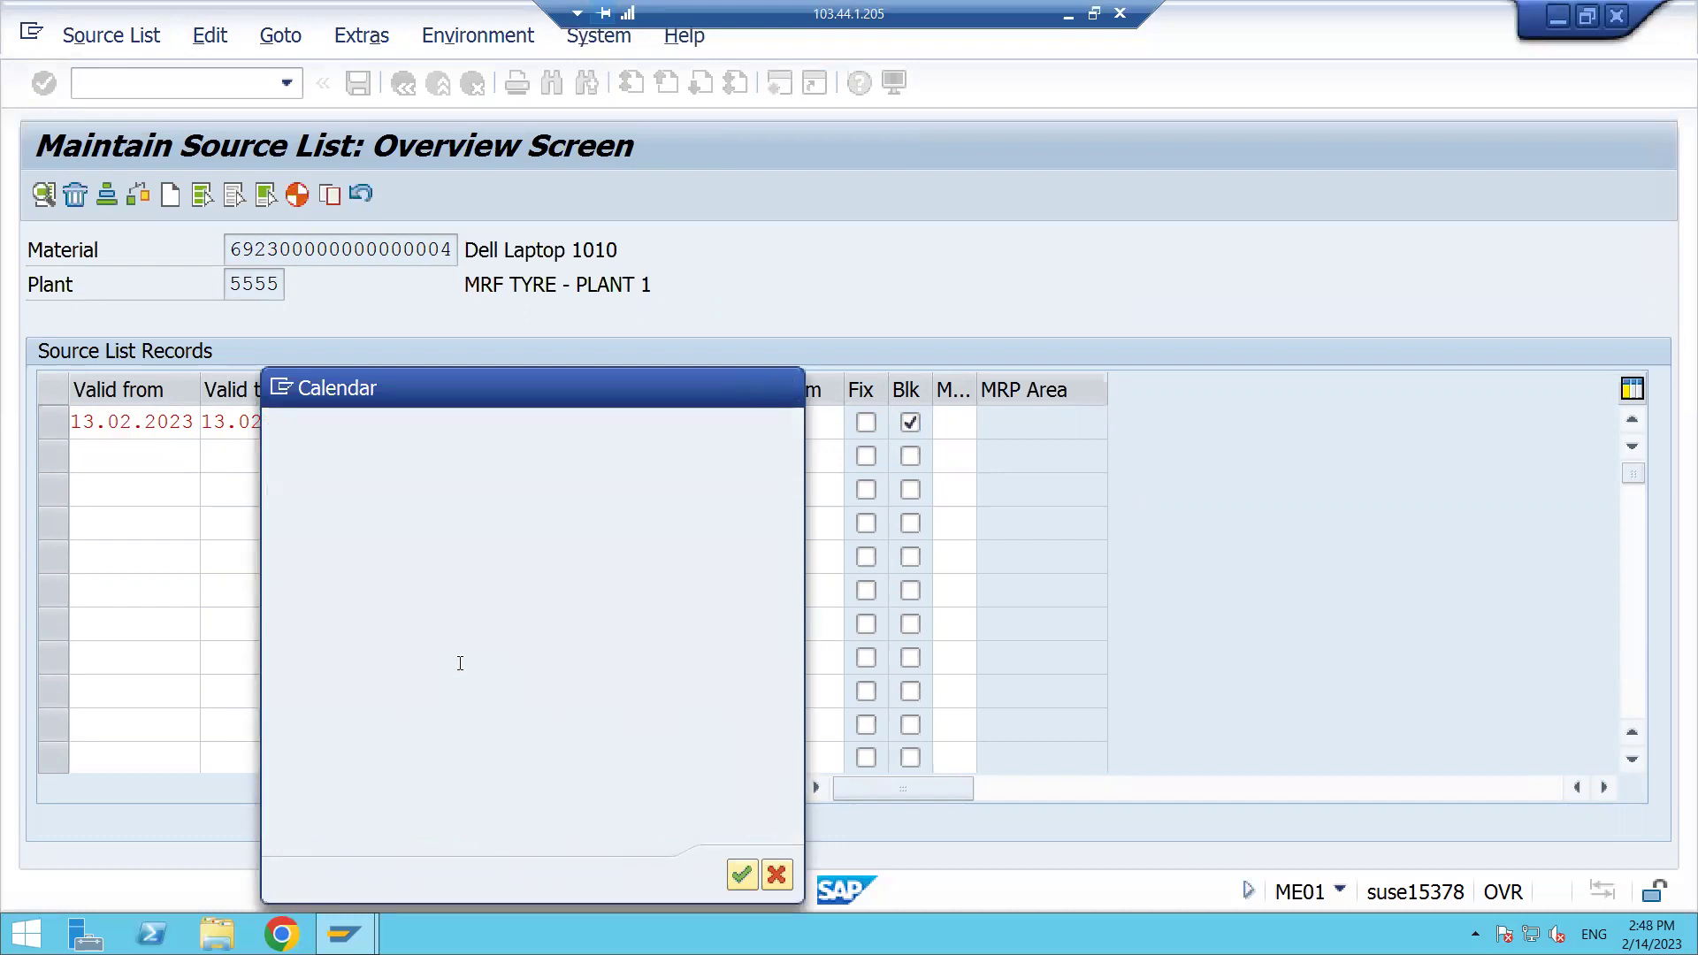
left_click(273, 456)
left_click(338, 457)
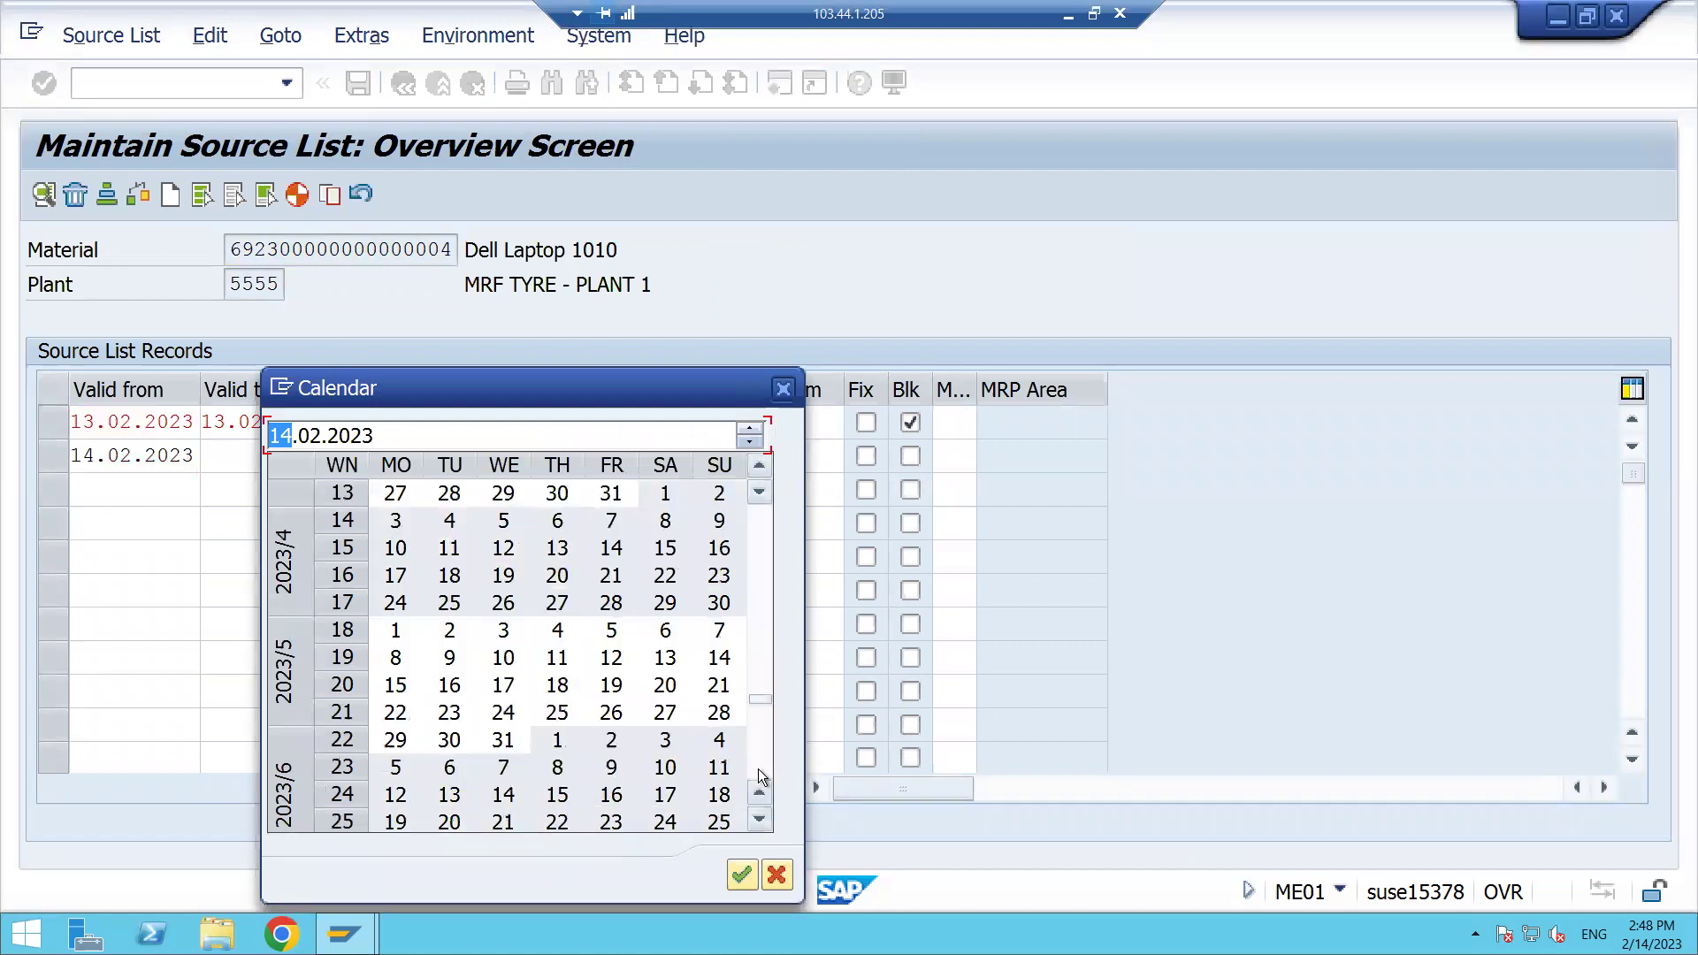
left_click(757, 767)
left_click(757, 767)
double_click(503, 794)
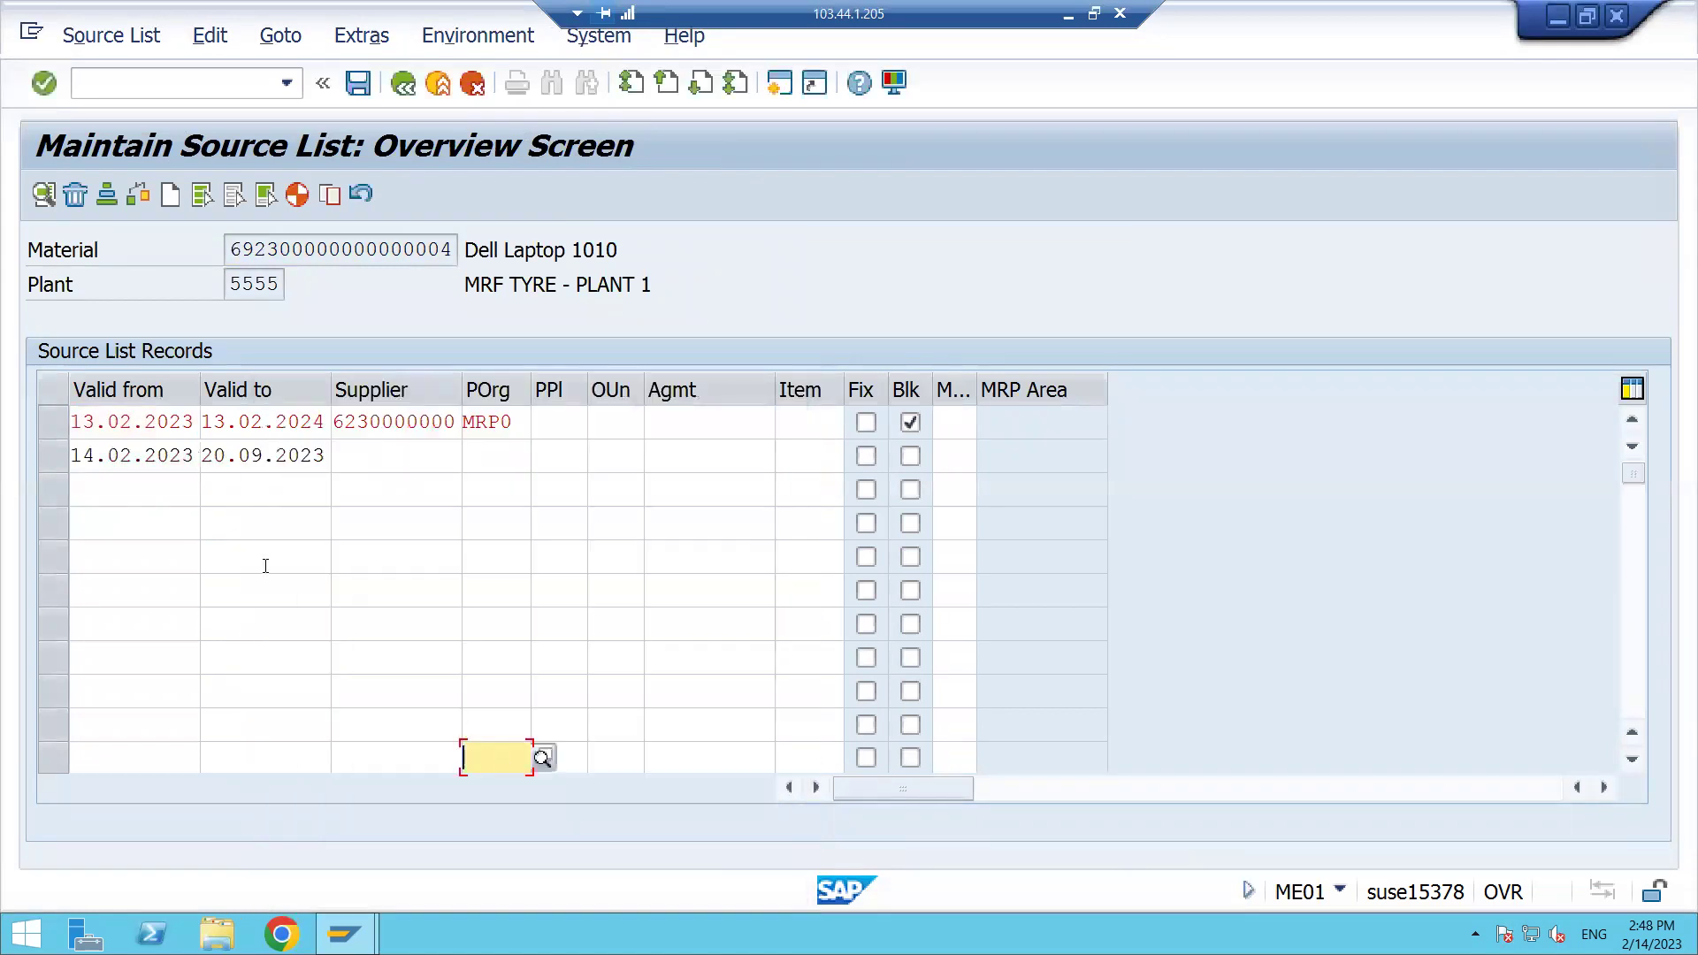
left_click(394, 456)
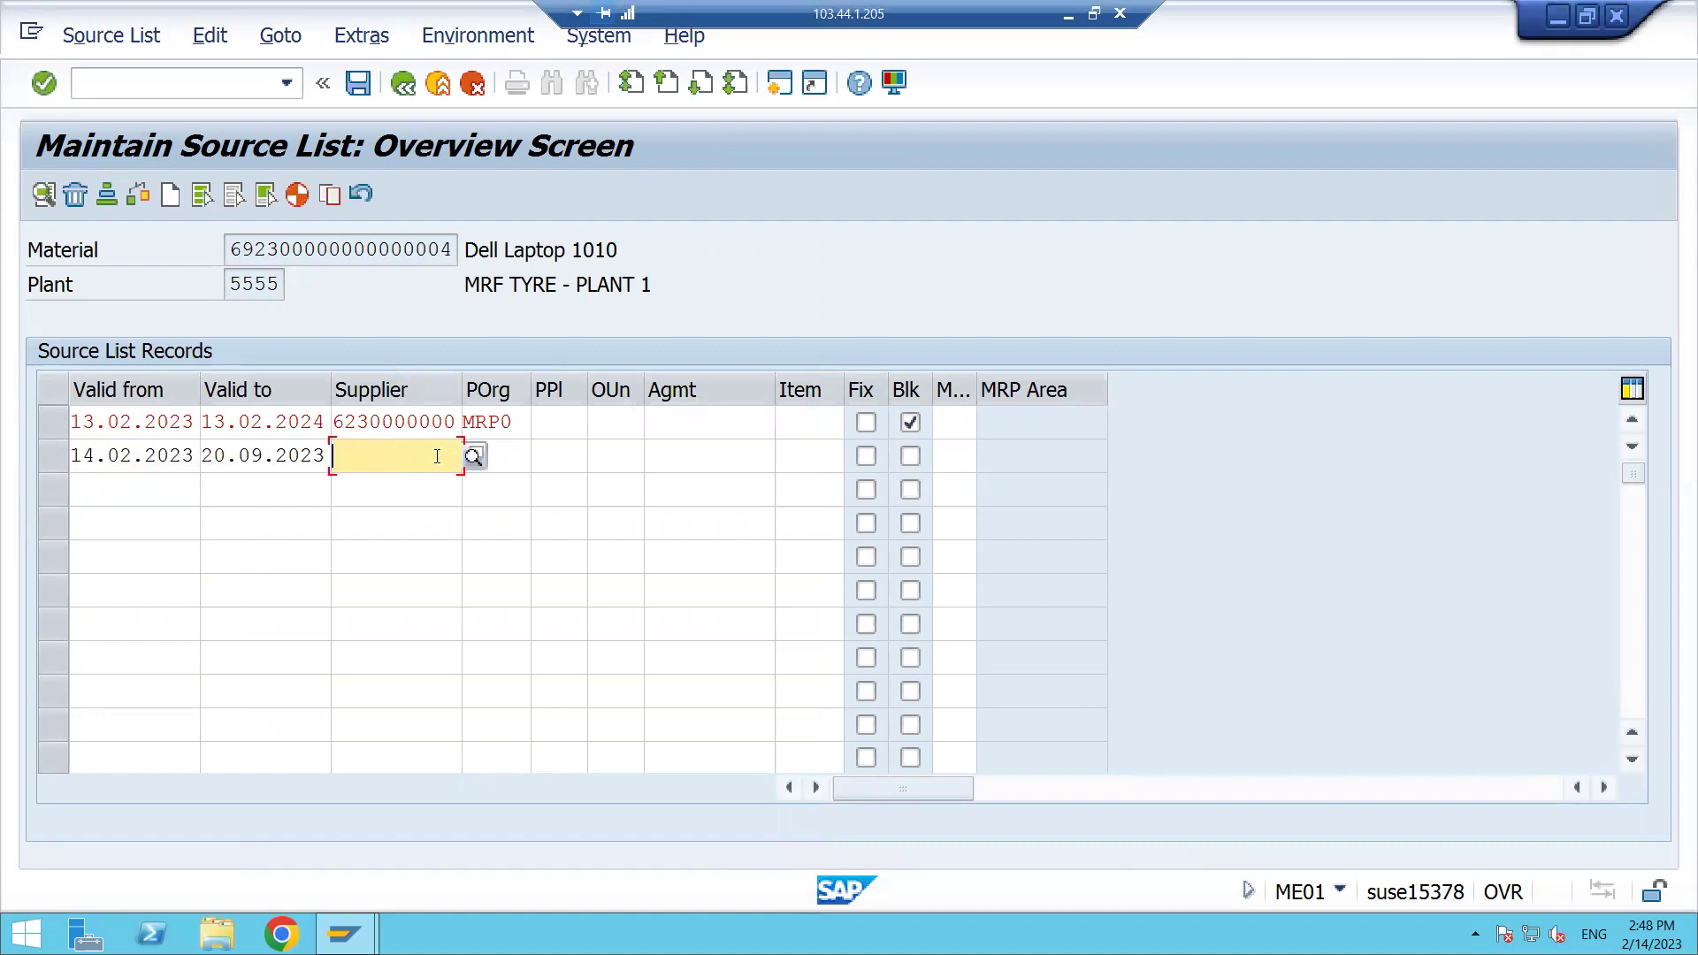
left_click(475, 458)
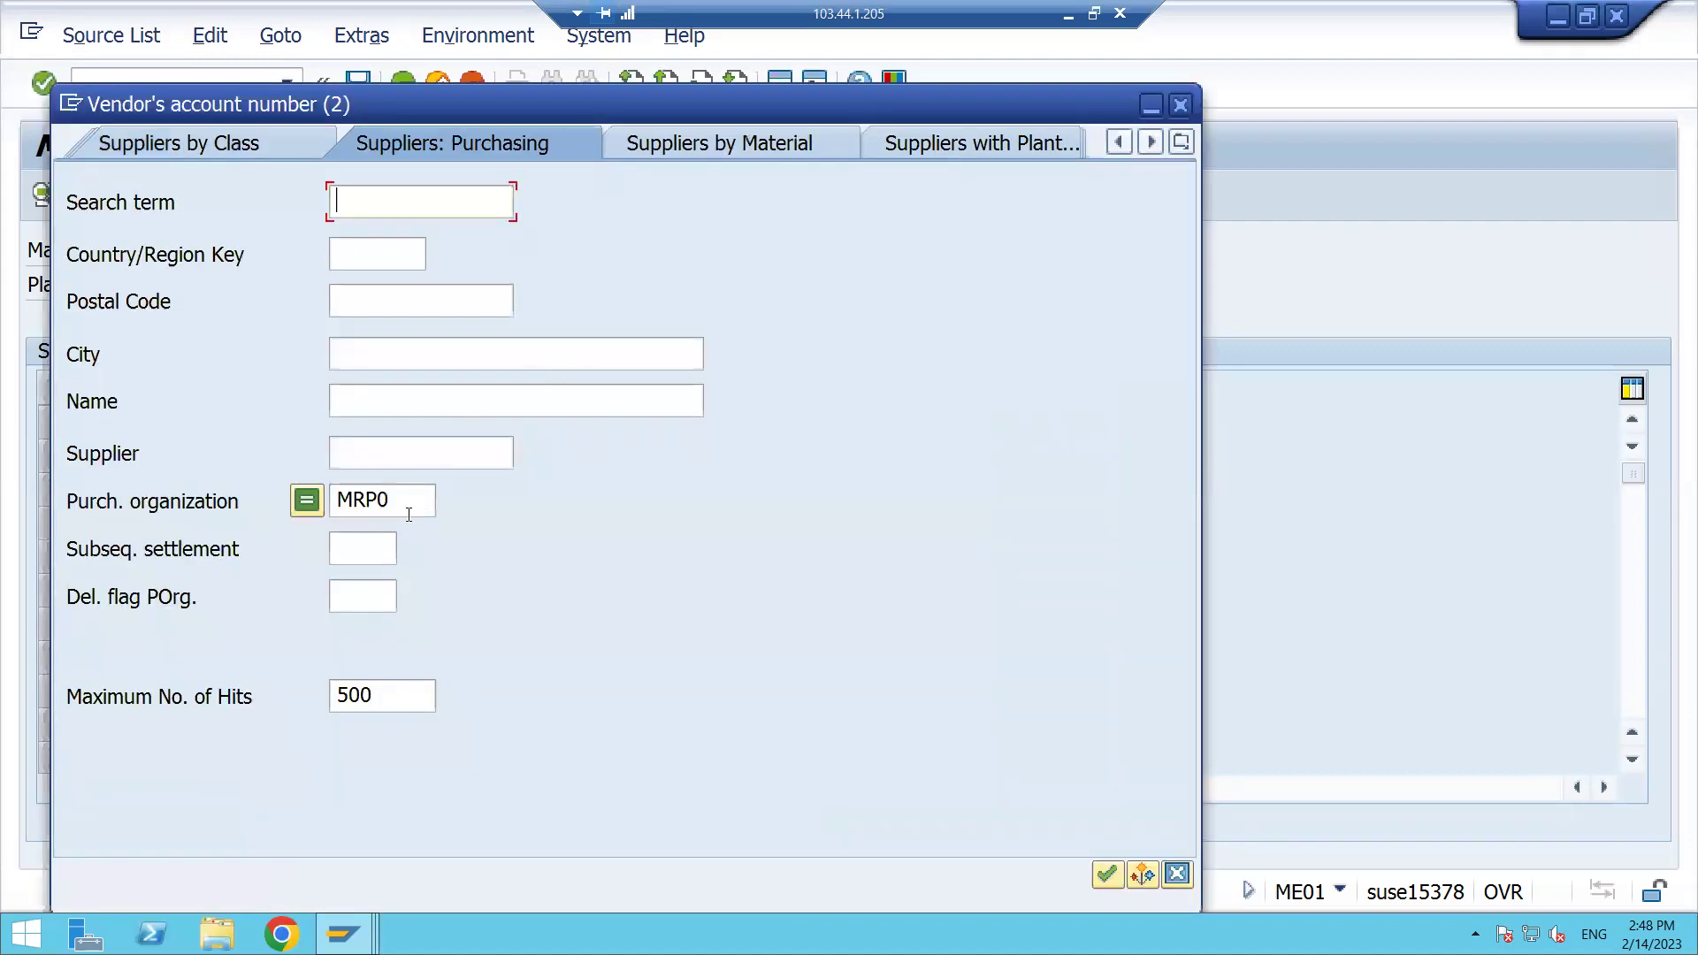
key("Return")
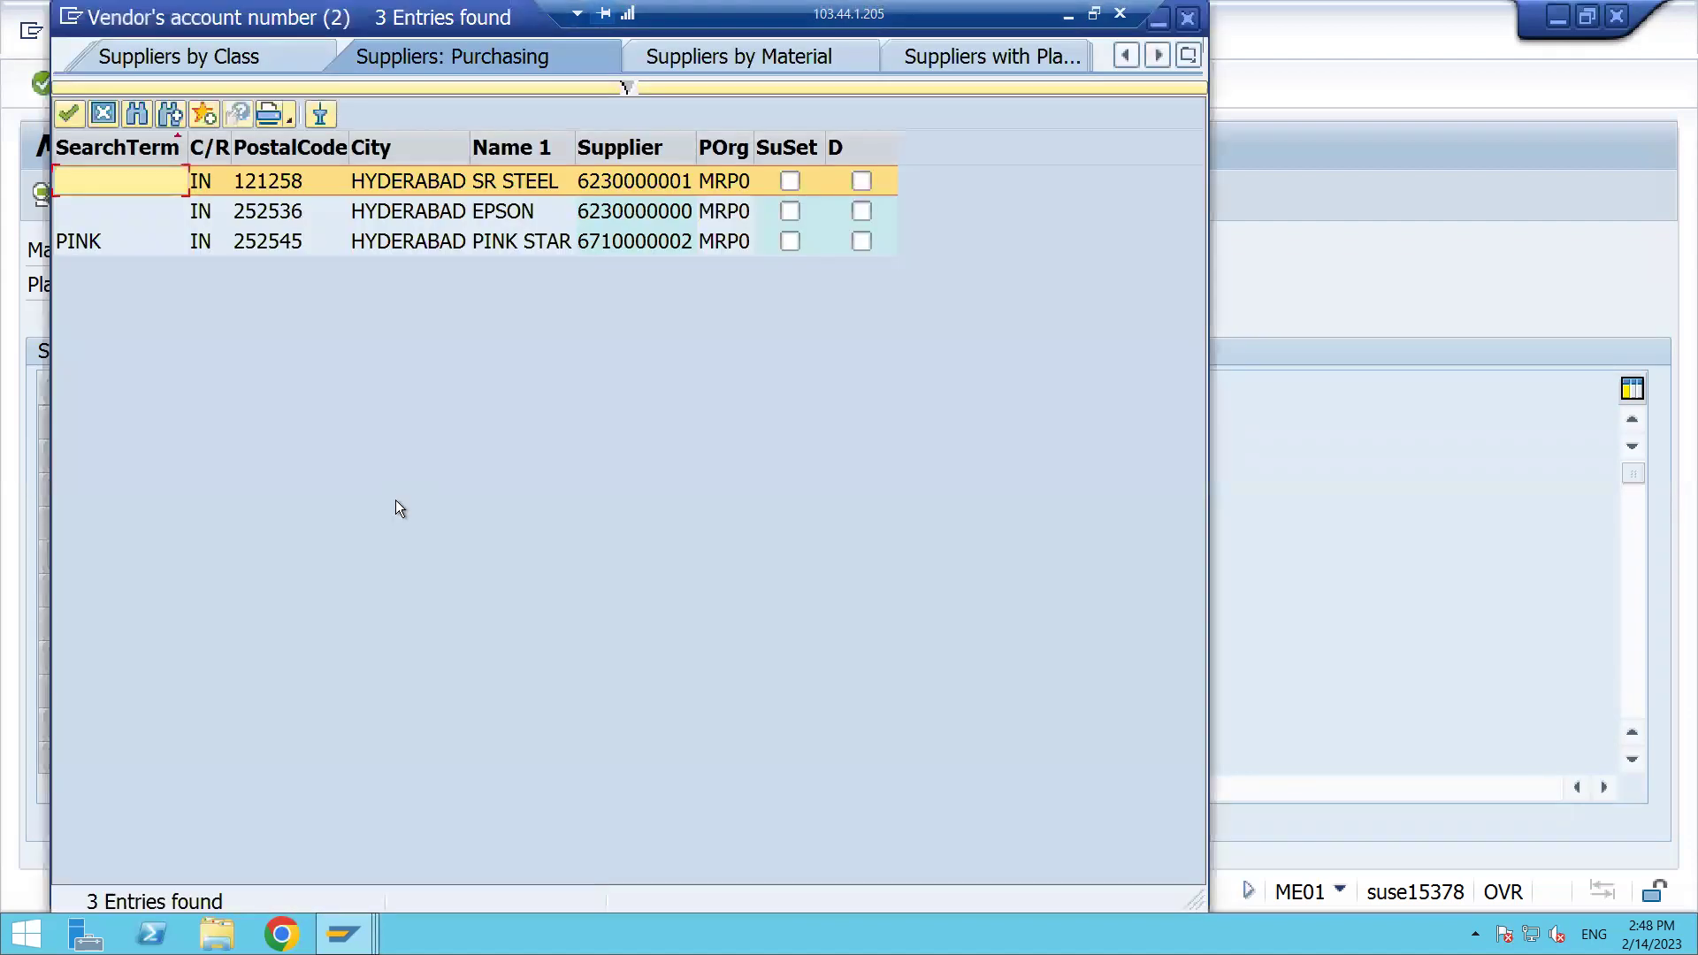
double_click(590, 242)
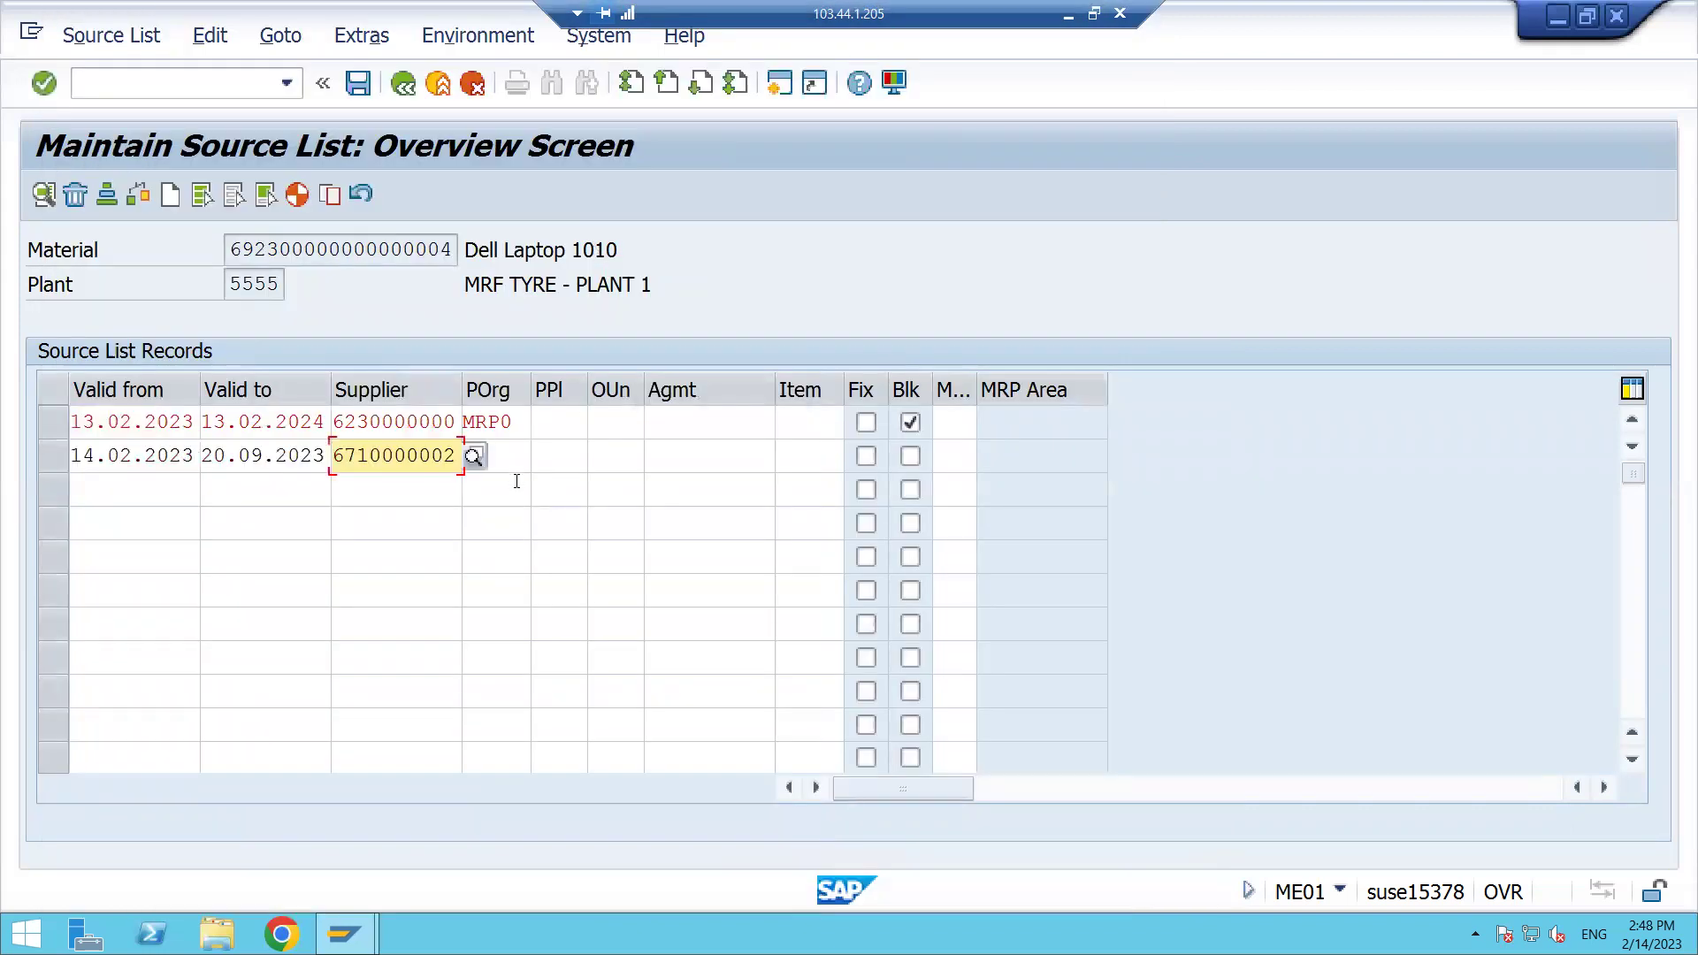
key("Tab")
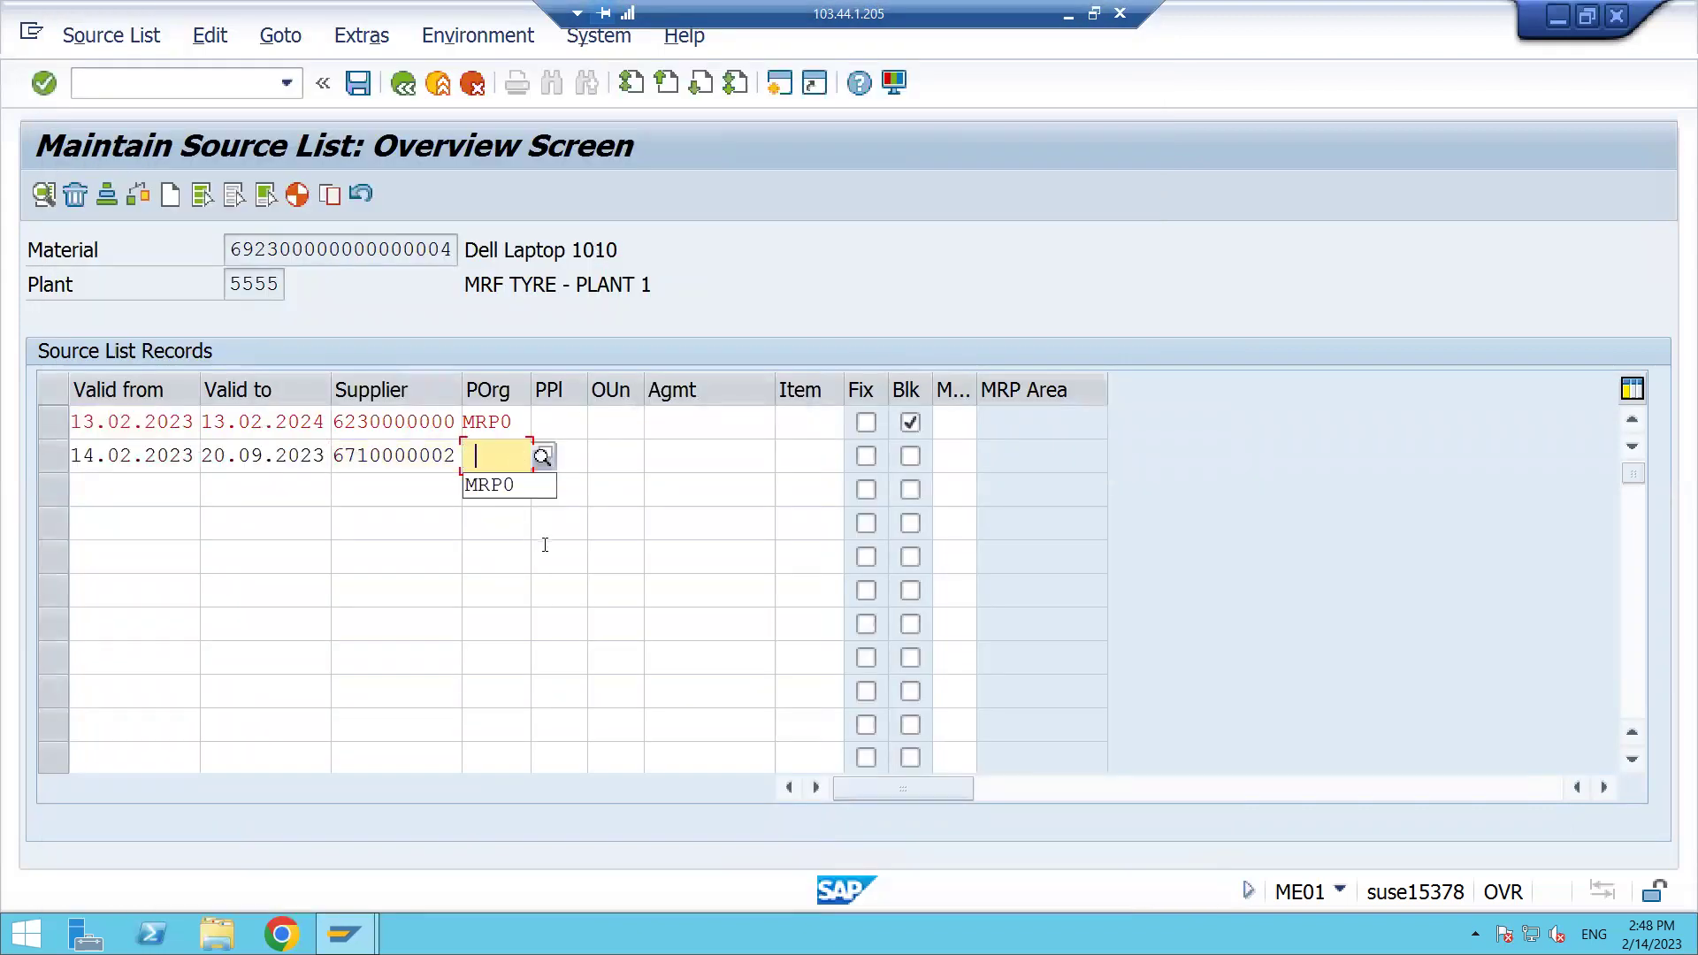
left_click(502, 485)
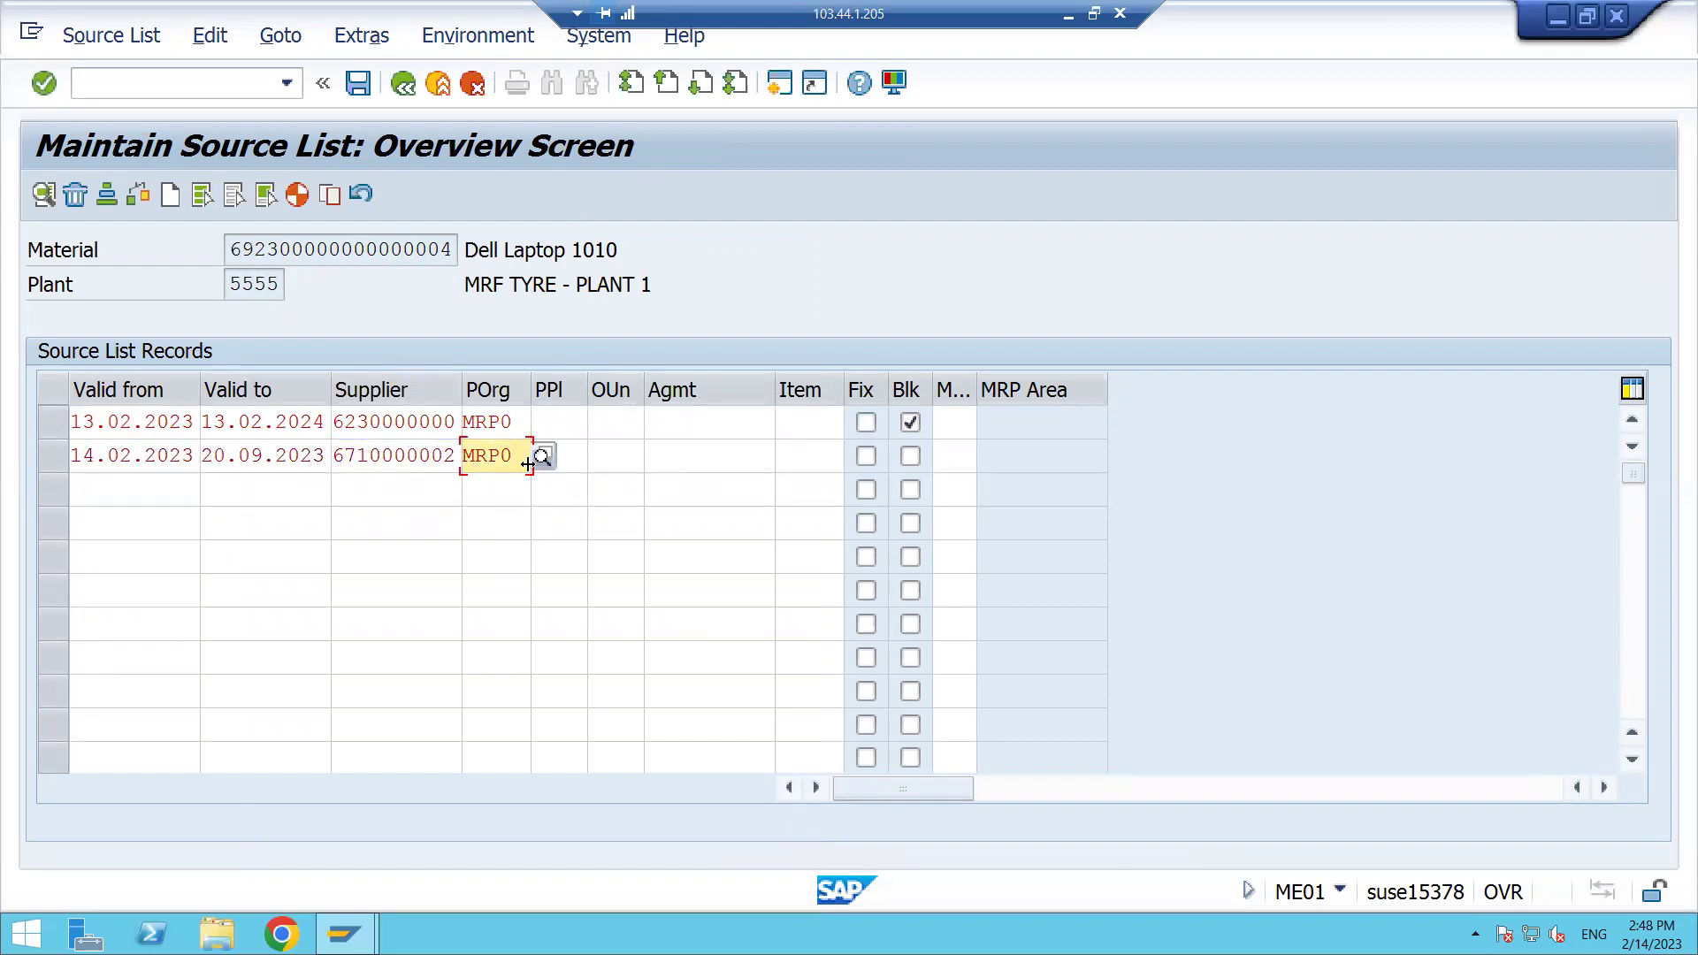
left_click(866, 455)
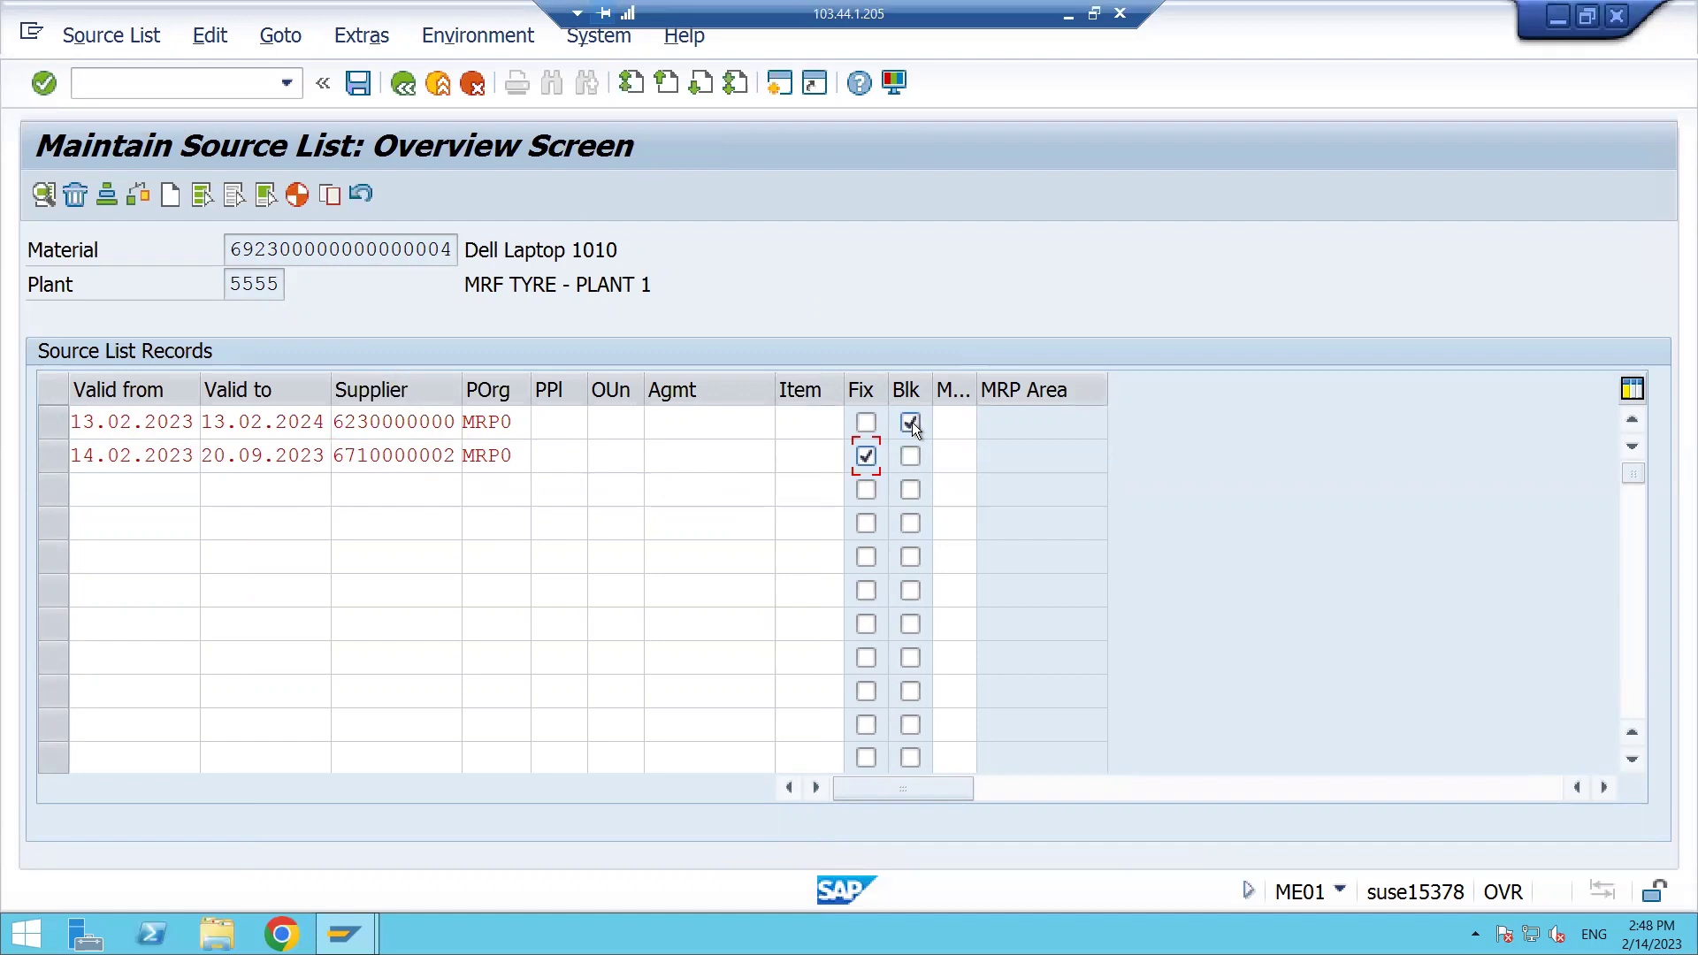
left_click_drag(419, 422, 335, 422)
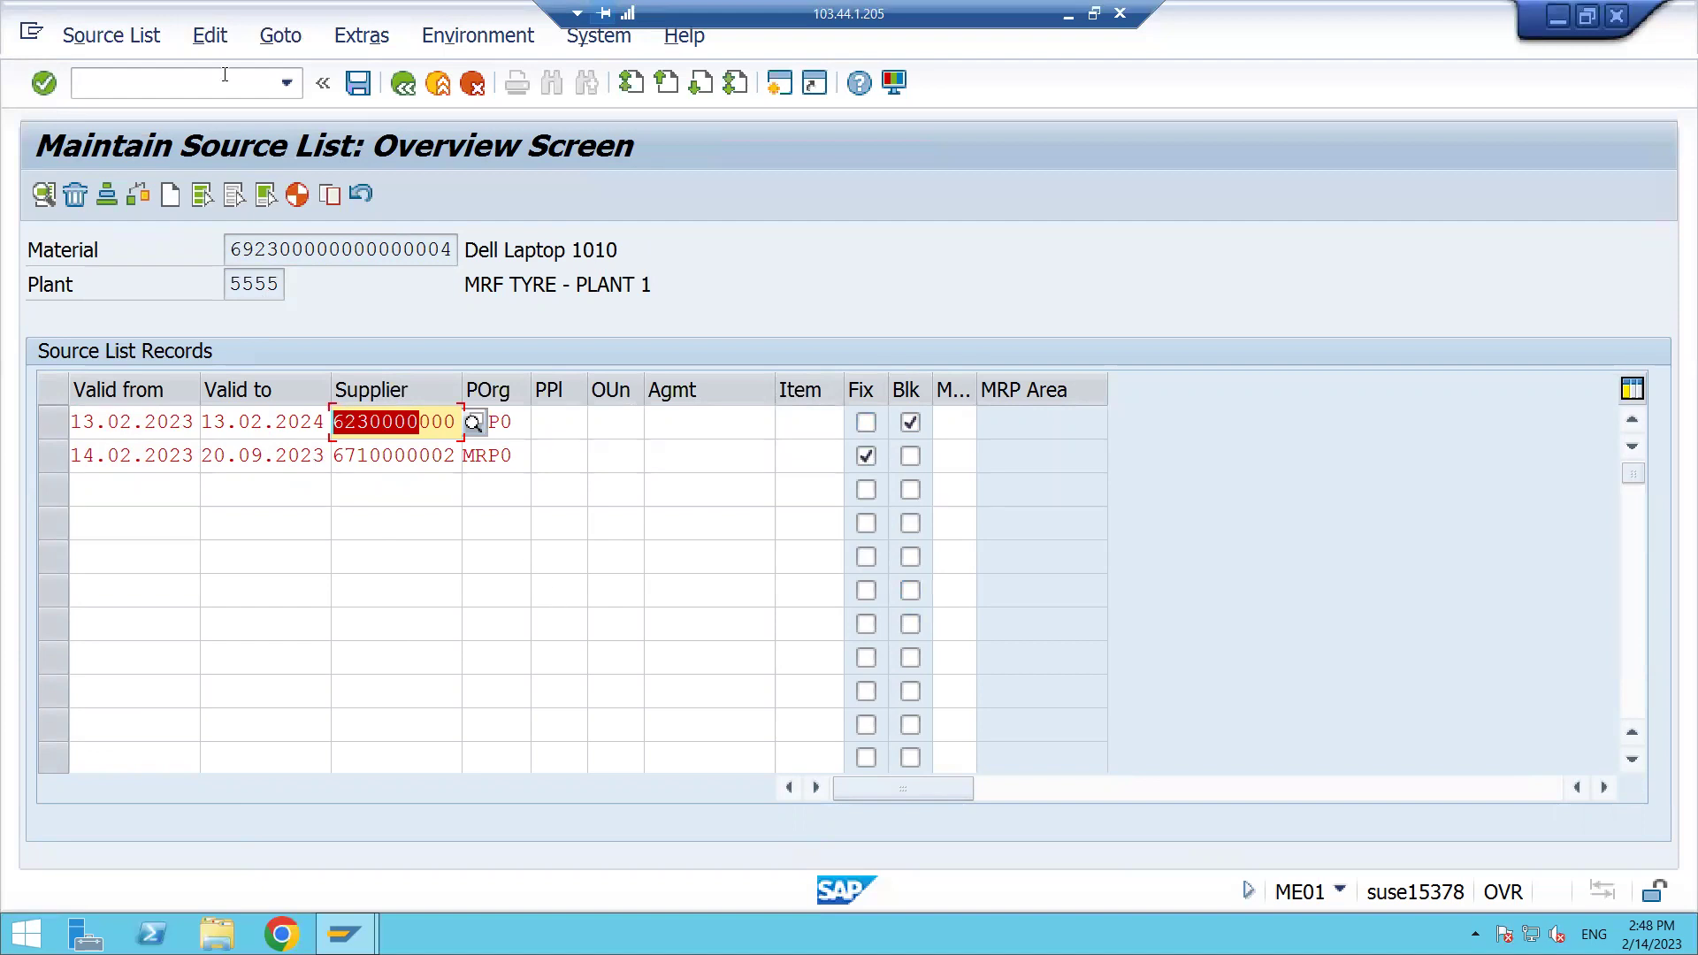
left_click(358, 84)
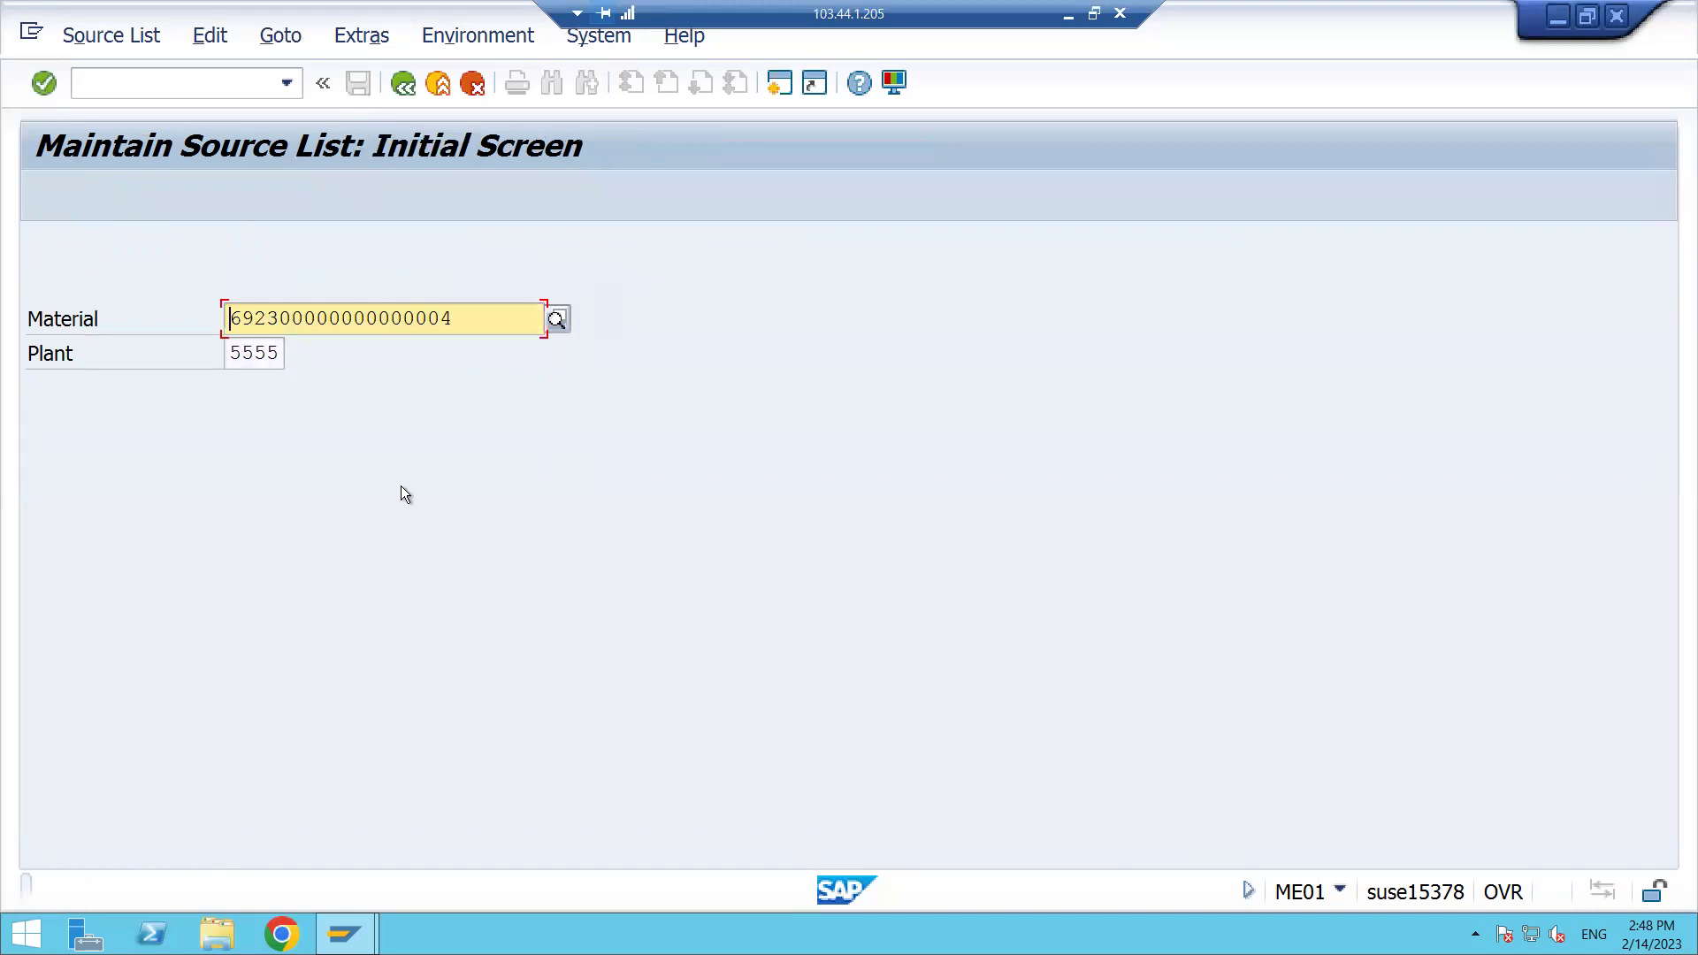
Step: Enter /nme21n in the command field after the source list change is confirmed
left_click(155, 81)
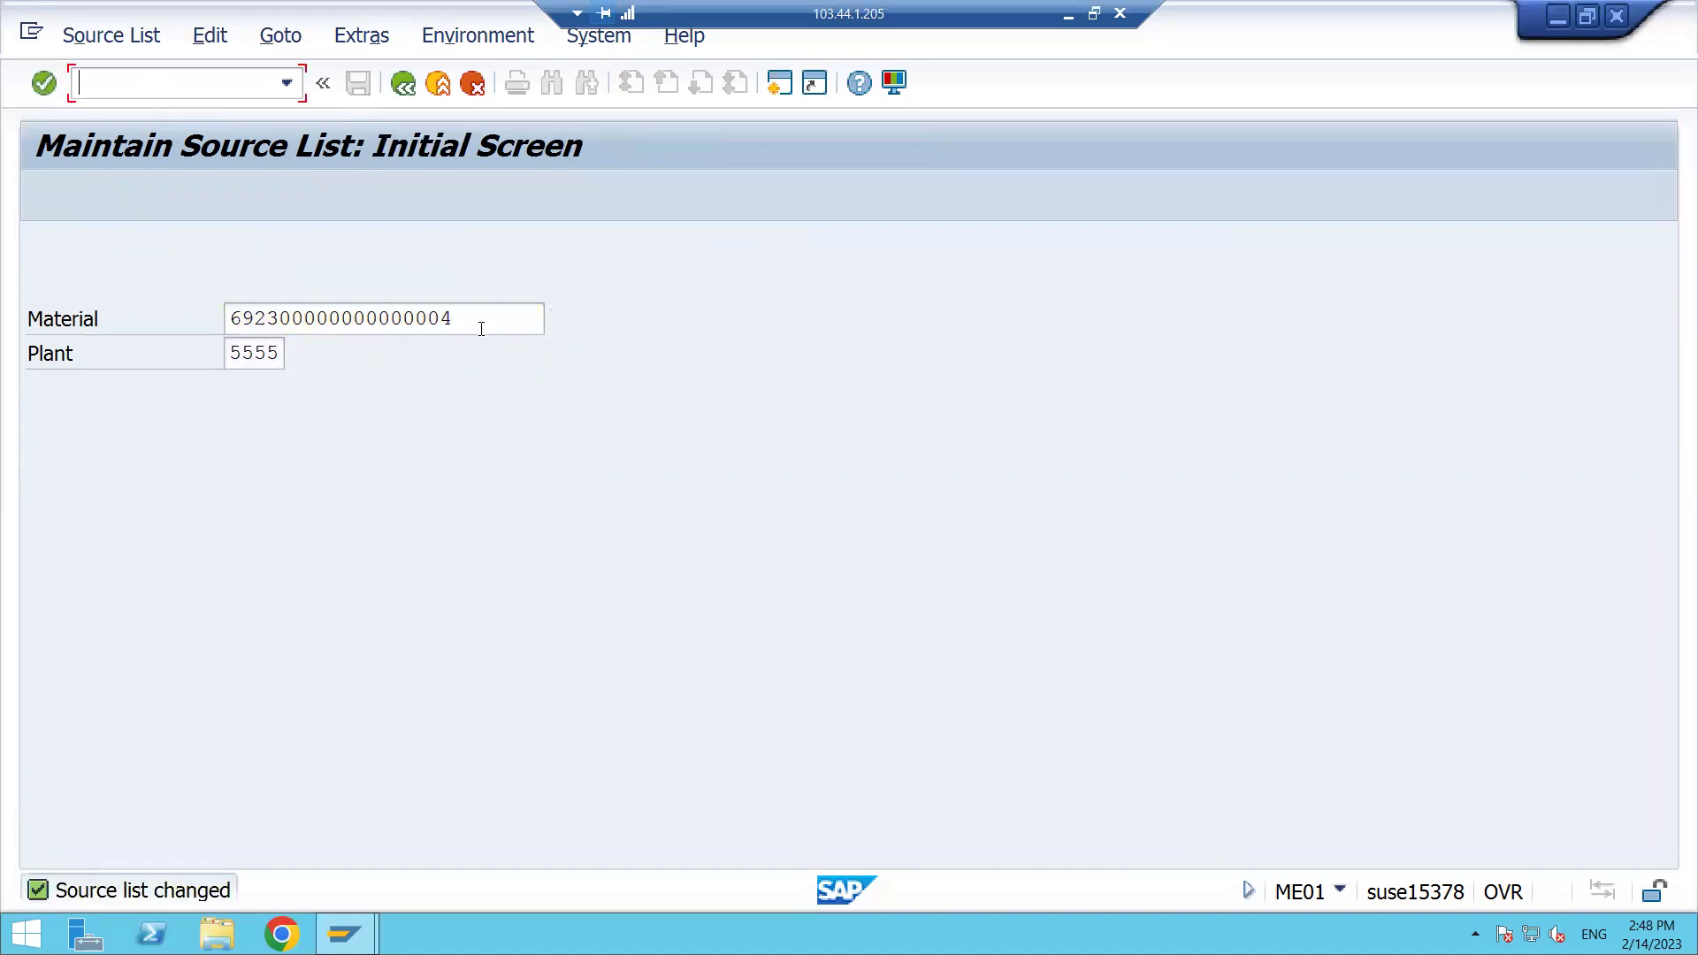
left_click_drag(481, 329, 233, 386)
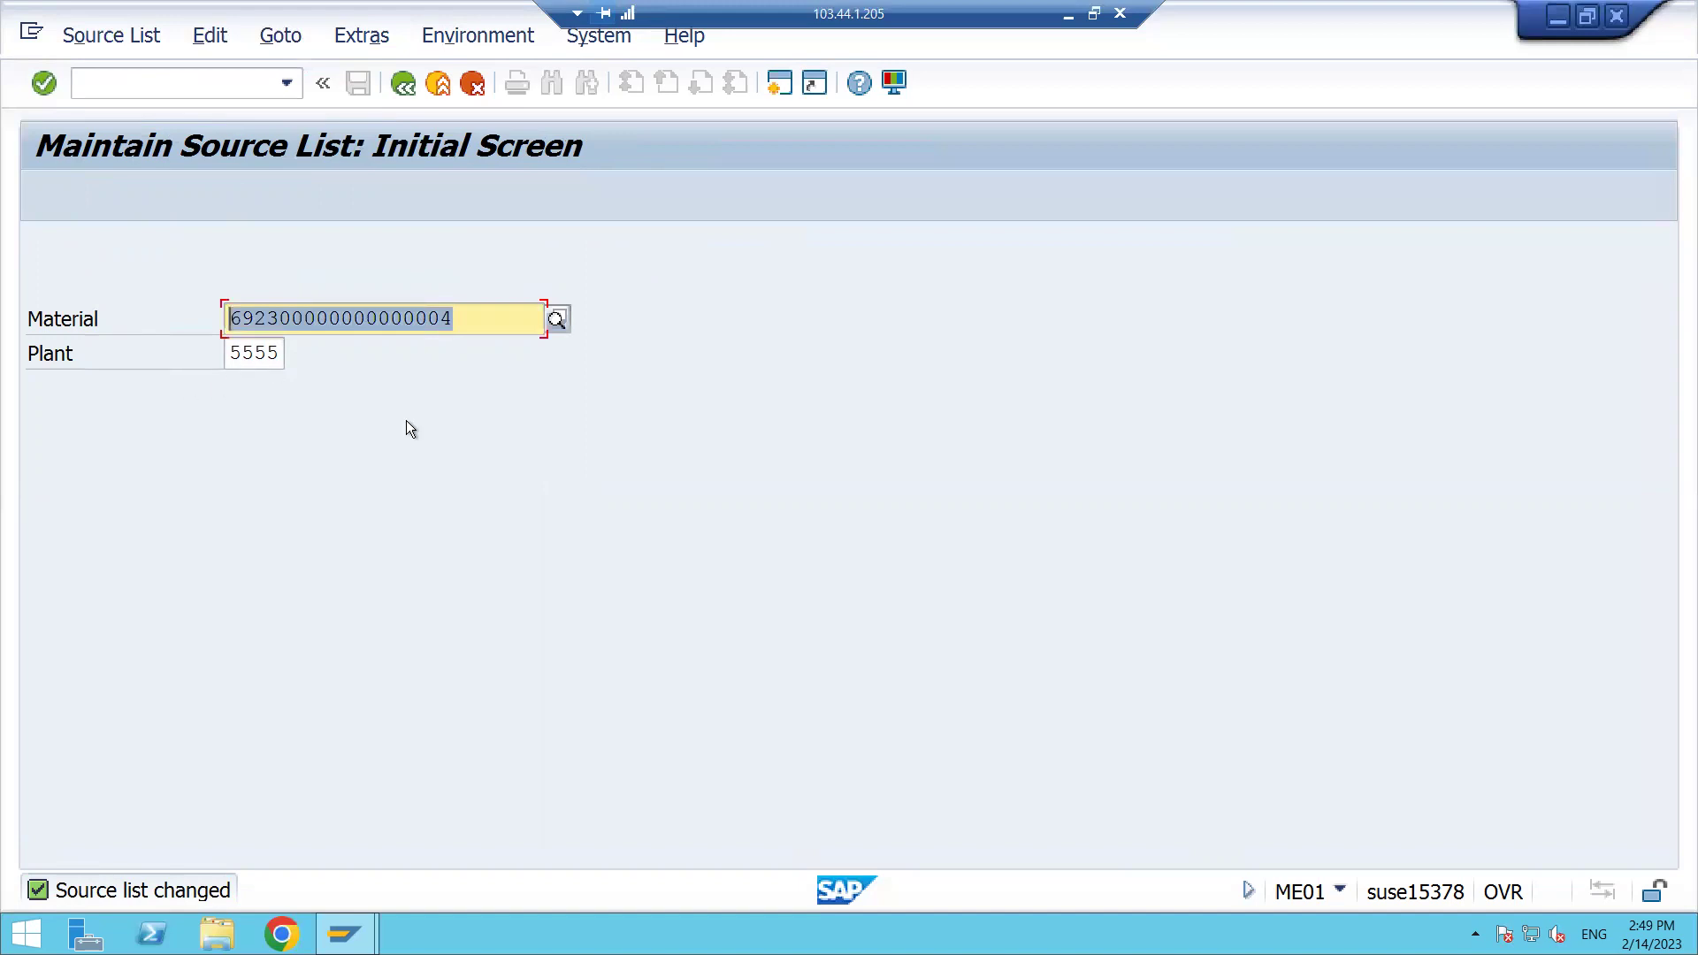
left_click(168, 94)
type("/n")
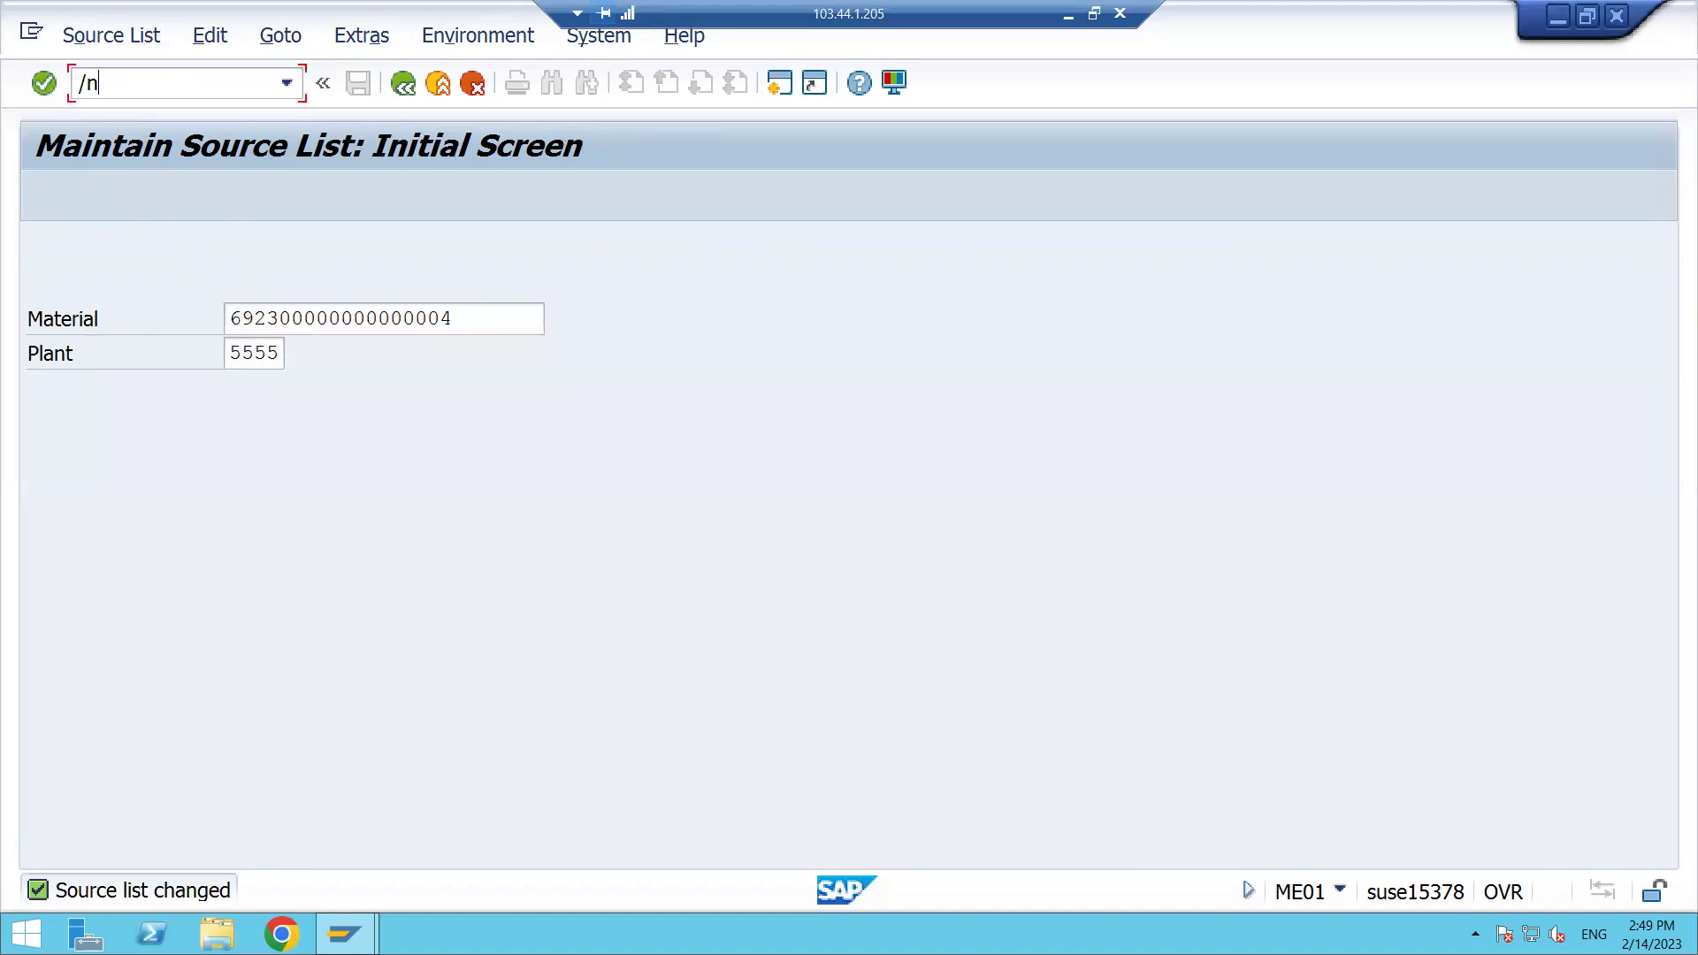
type("me21n")
Step: Start a purchase order for supplier EPSON with purchasing org MRP0 and group 001
key("Return")
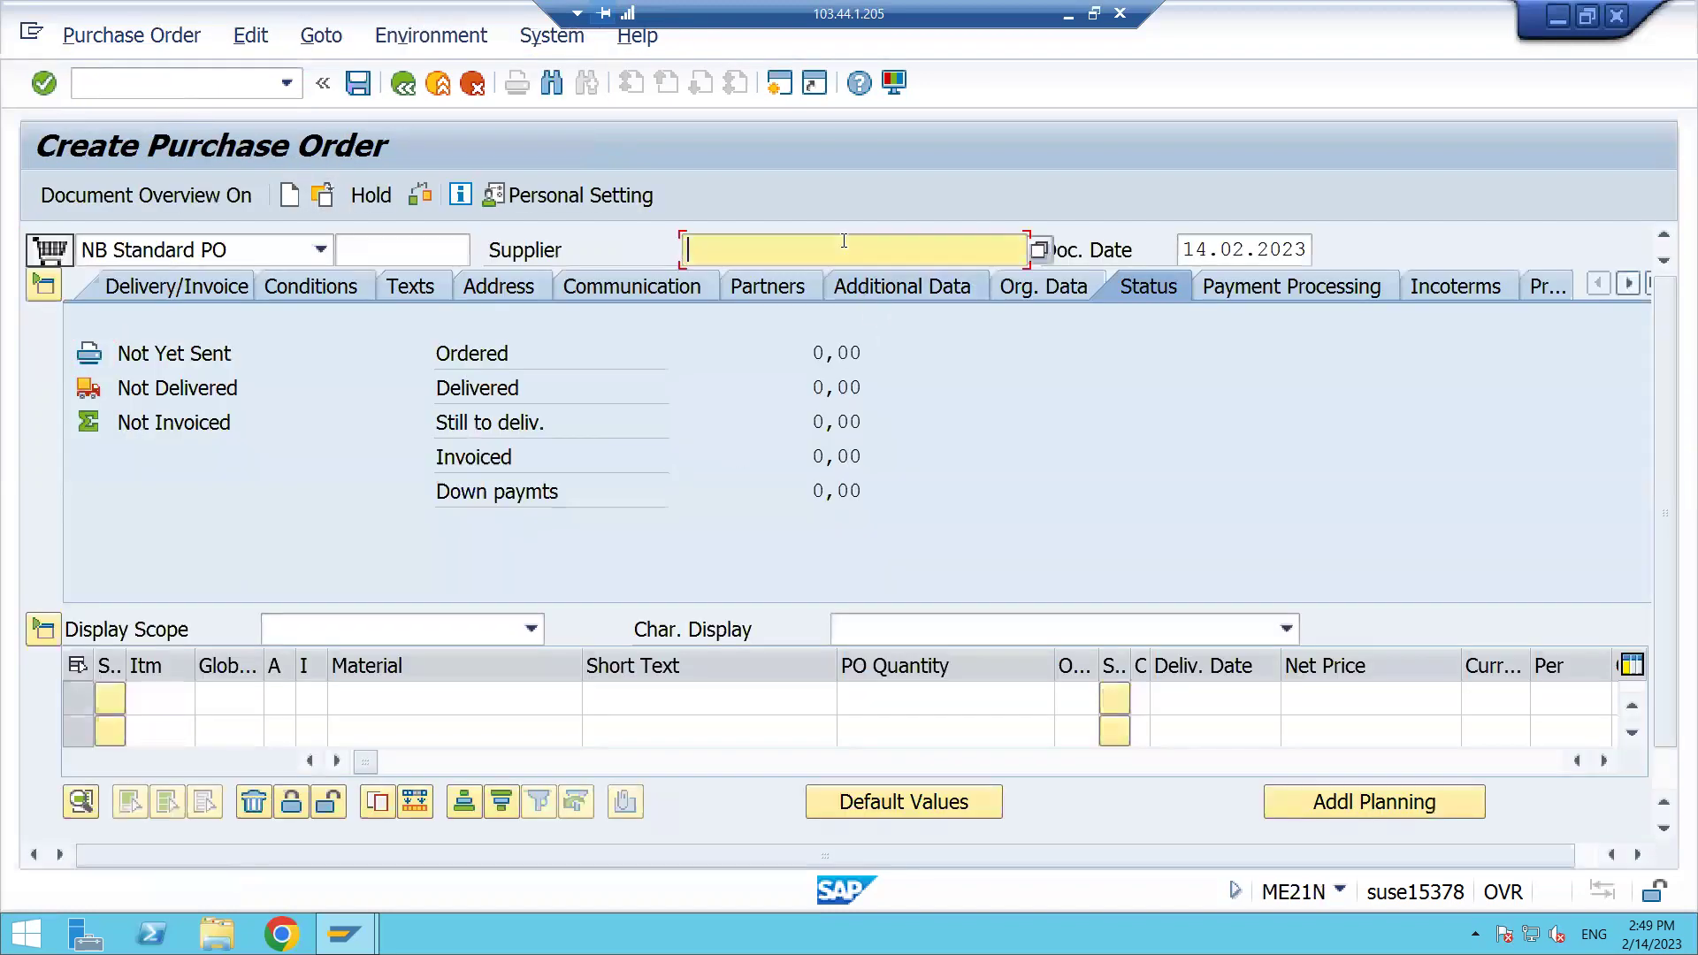
key("F4")
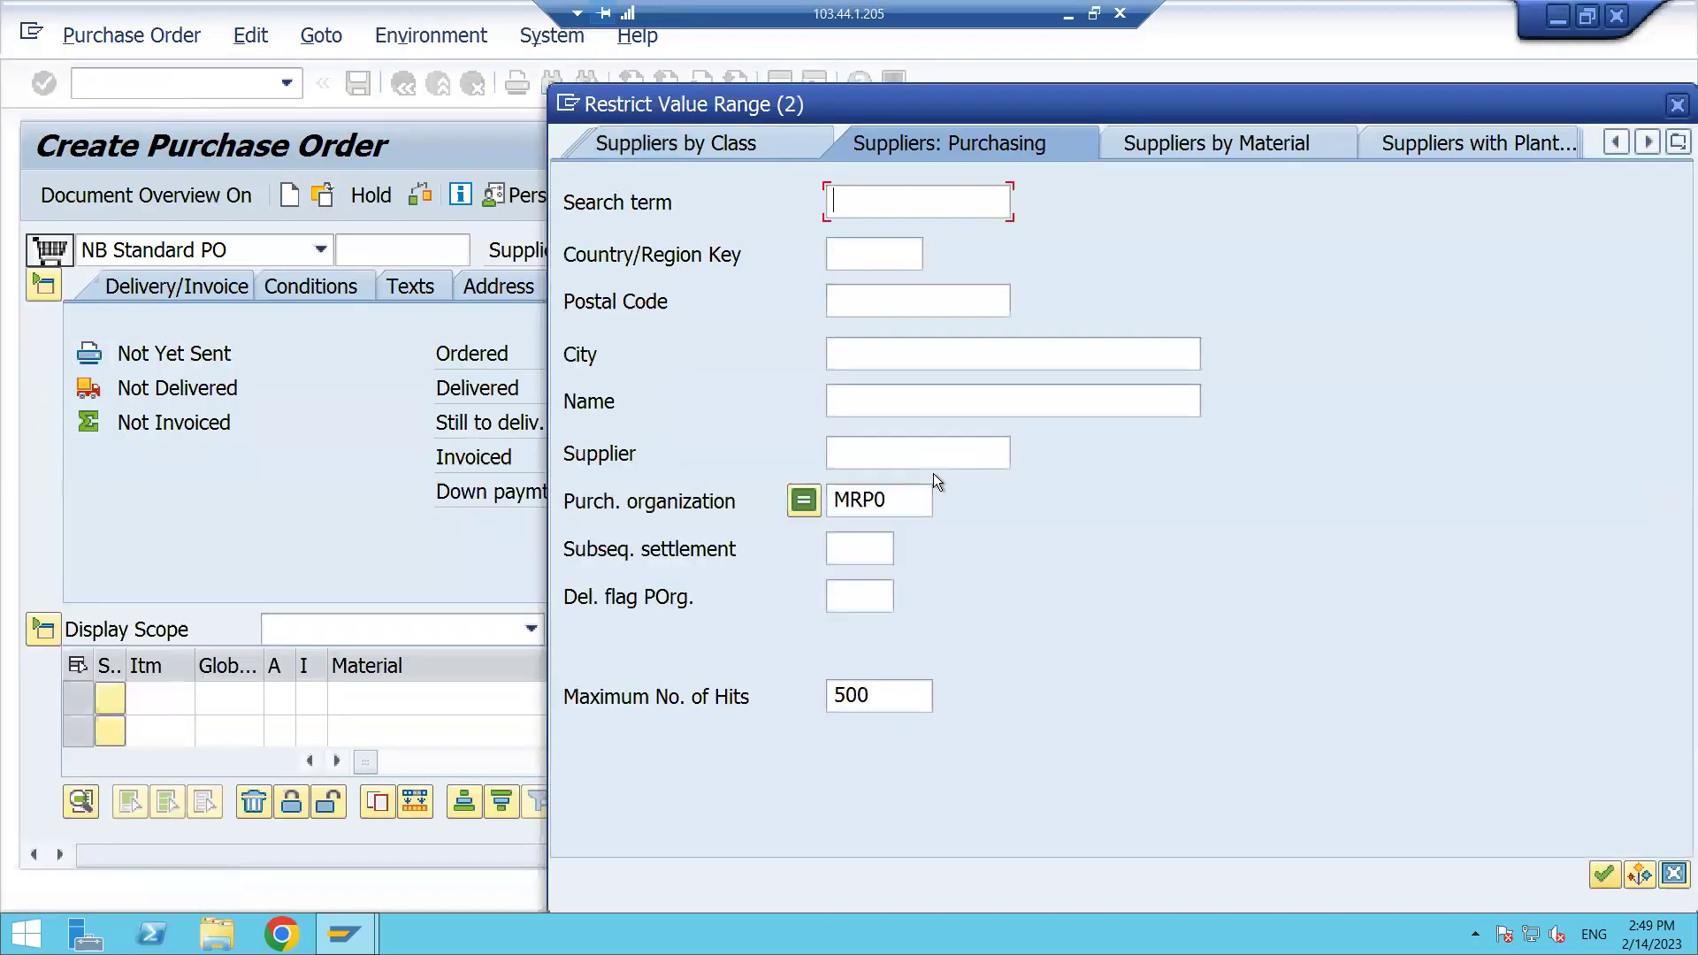
left_click(913, 489)
key("Return")
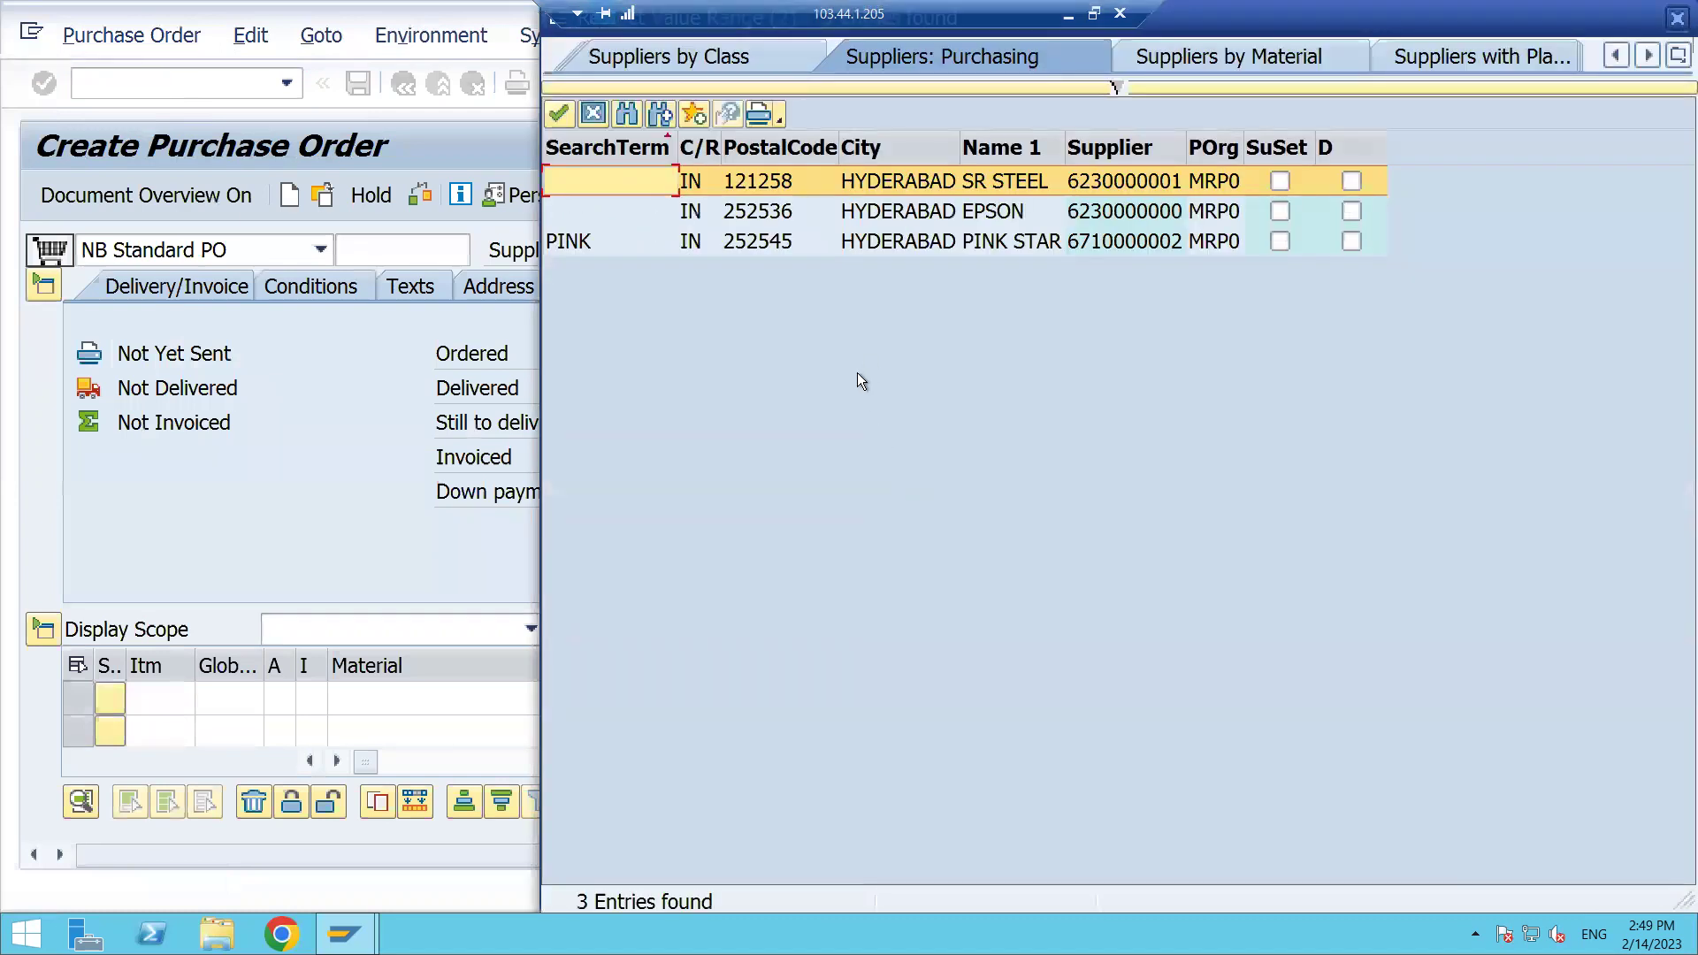
double_click(905, 220)
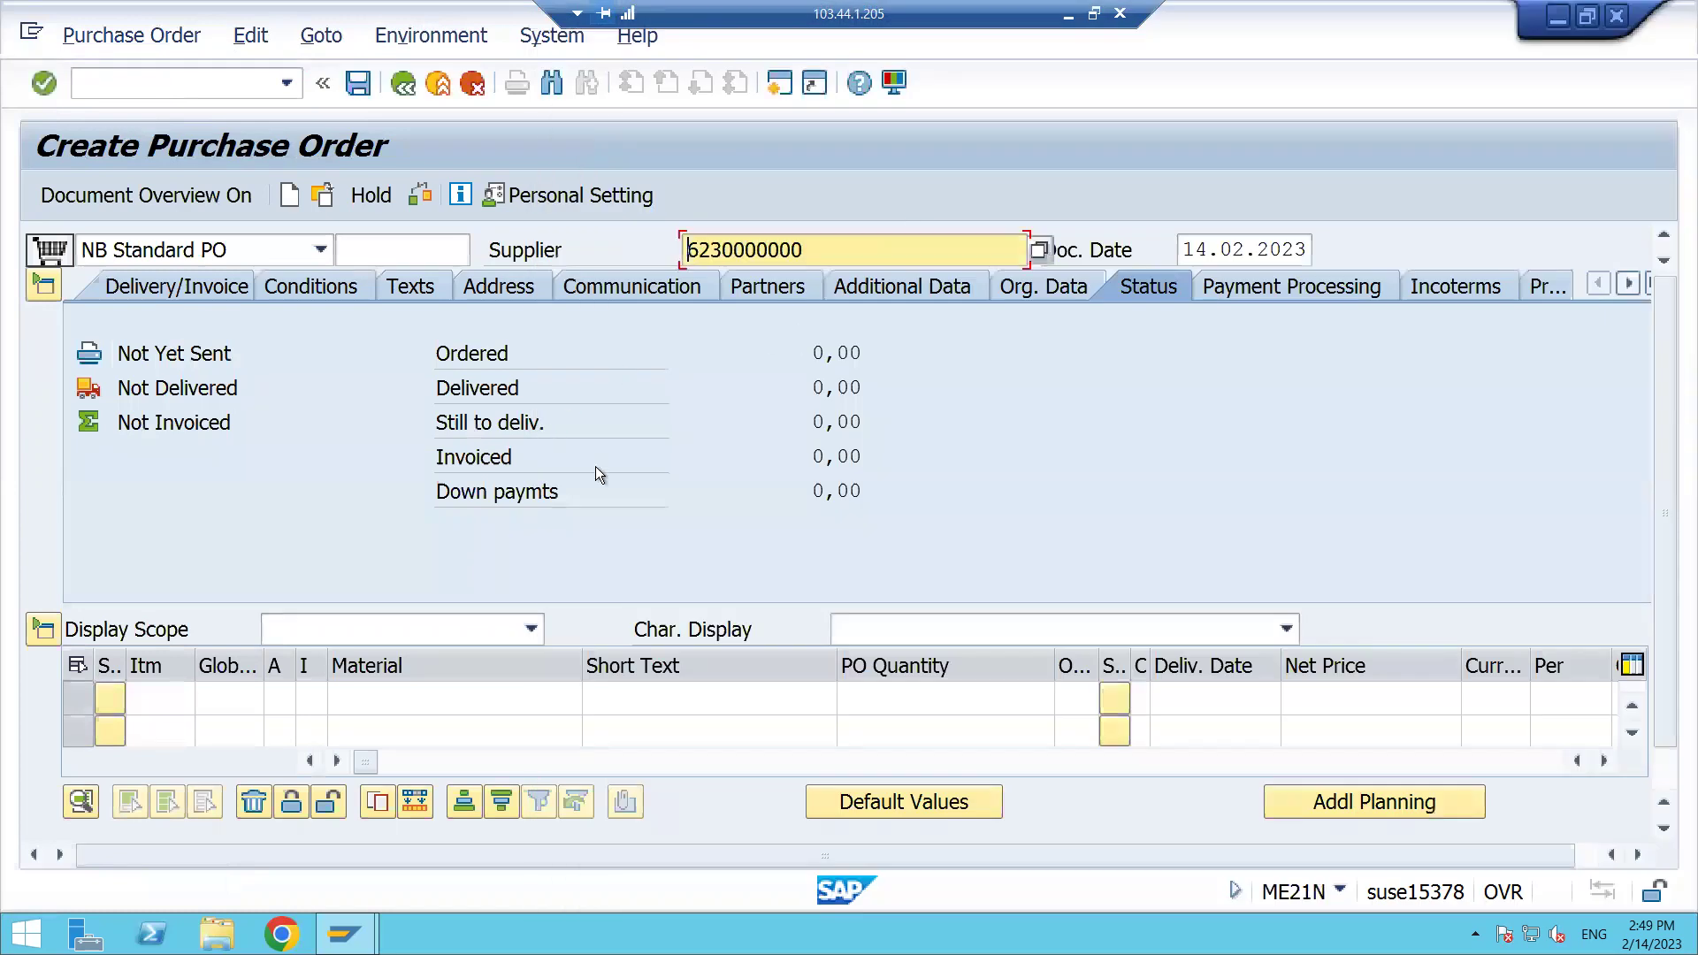
key("Return")
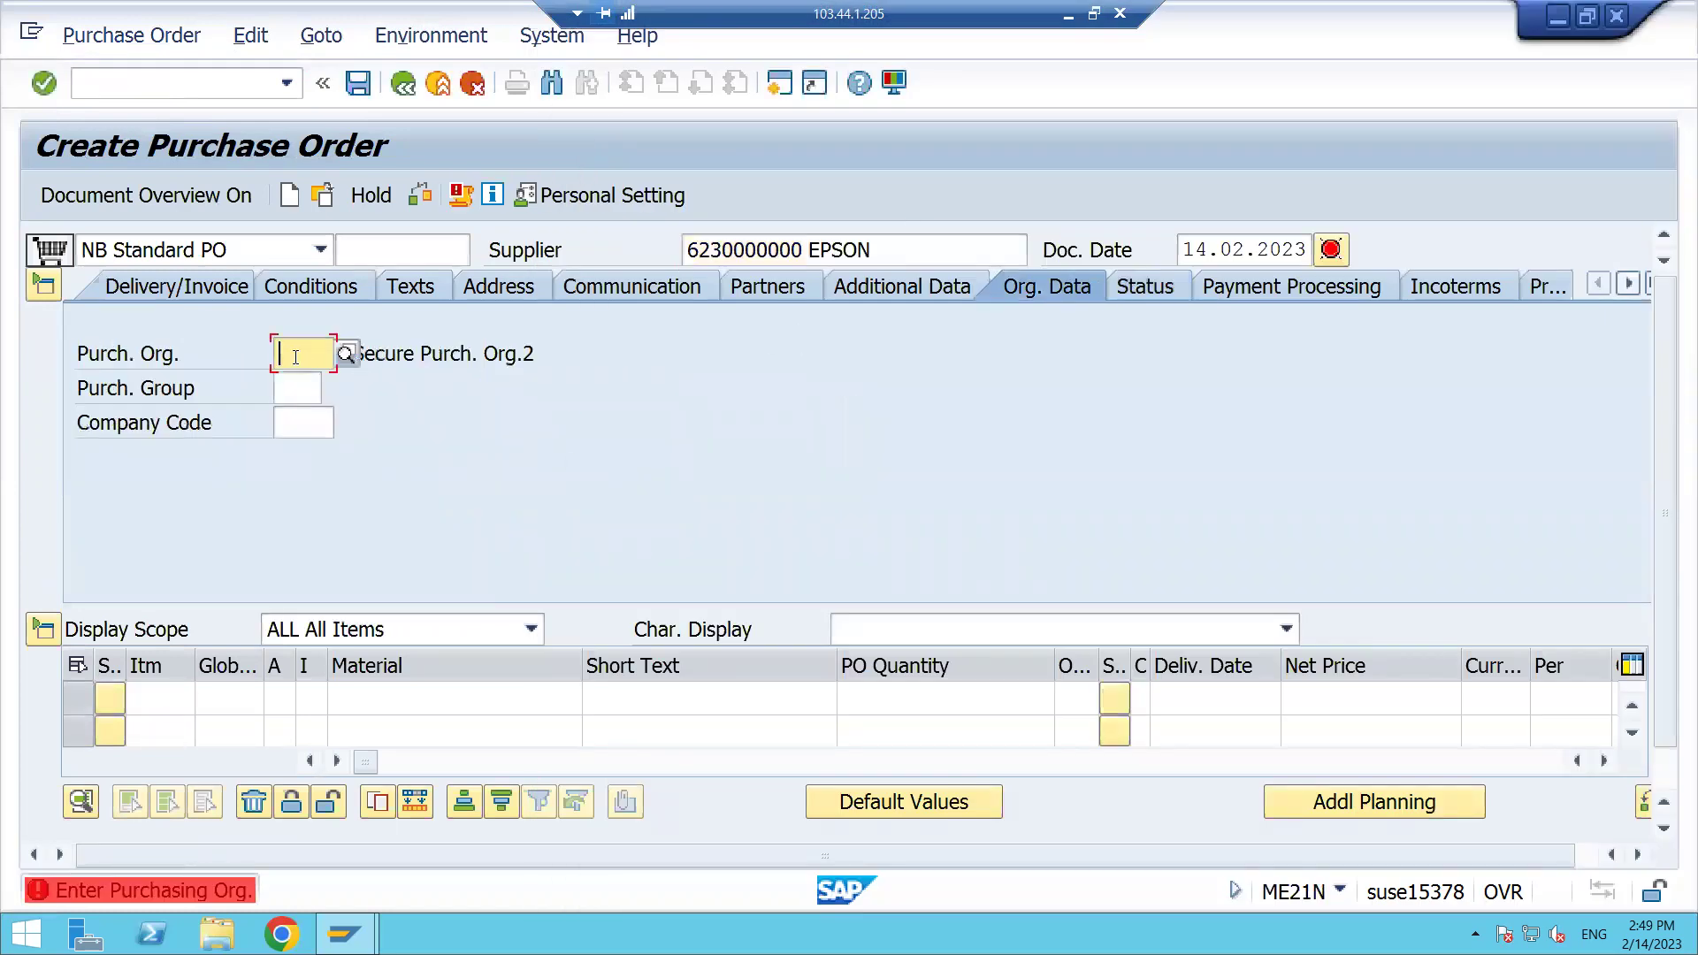
left_click(296, 356)
left_click(303, 378)
left_click(297, 388)
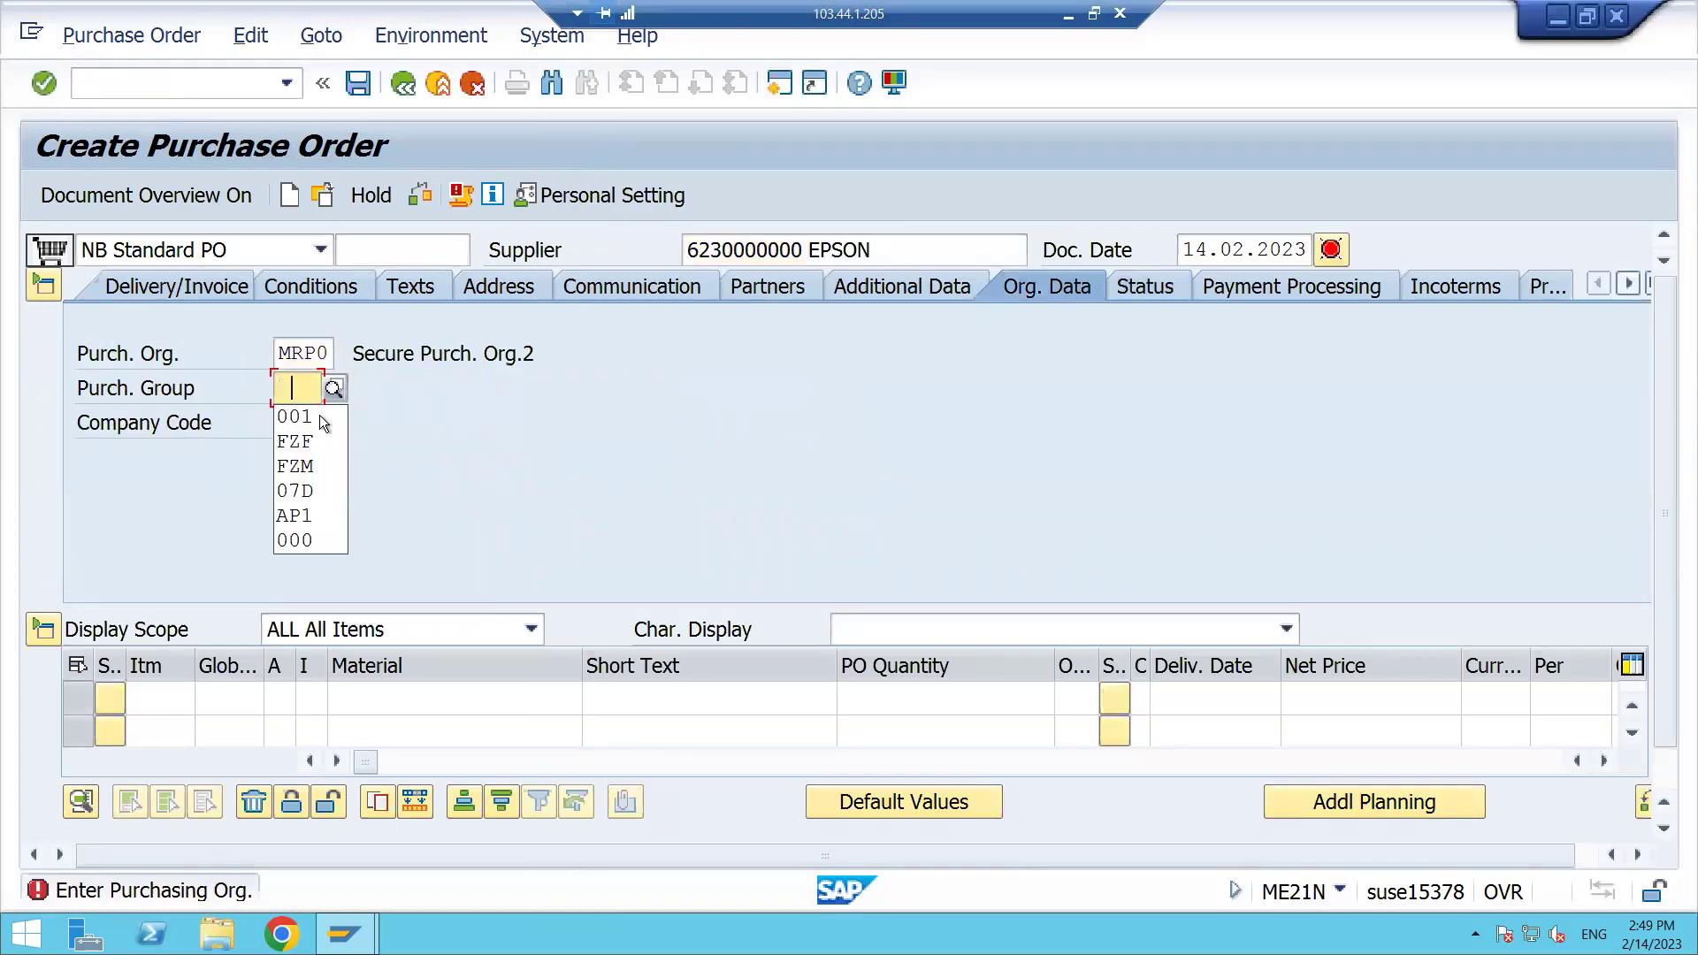
left_click(320, 416)
key("Return")
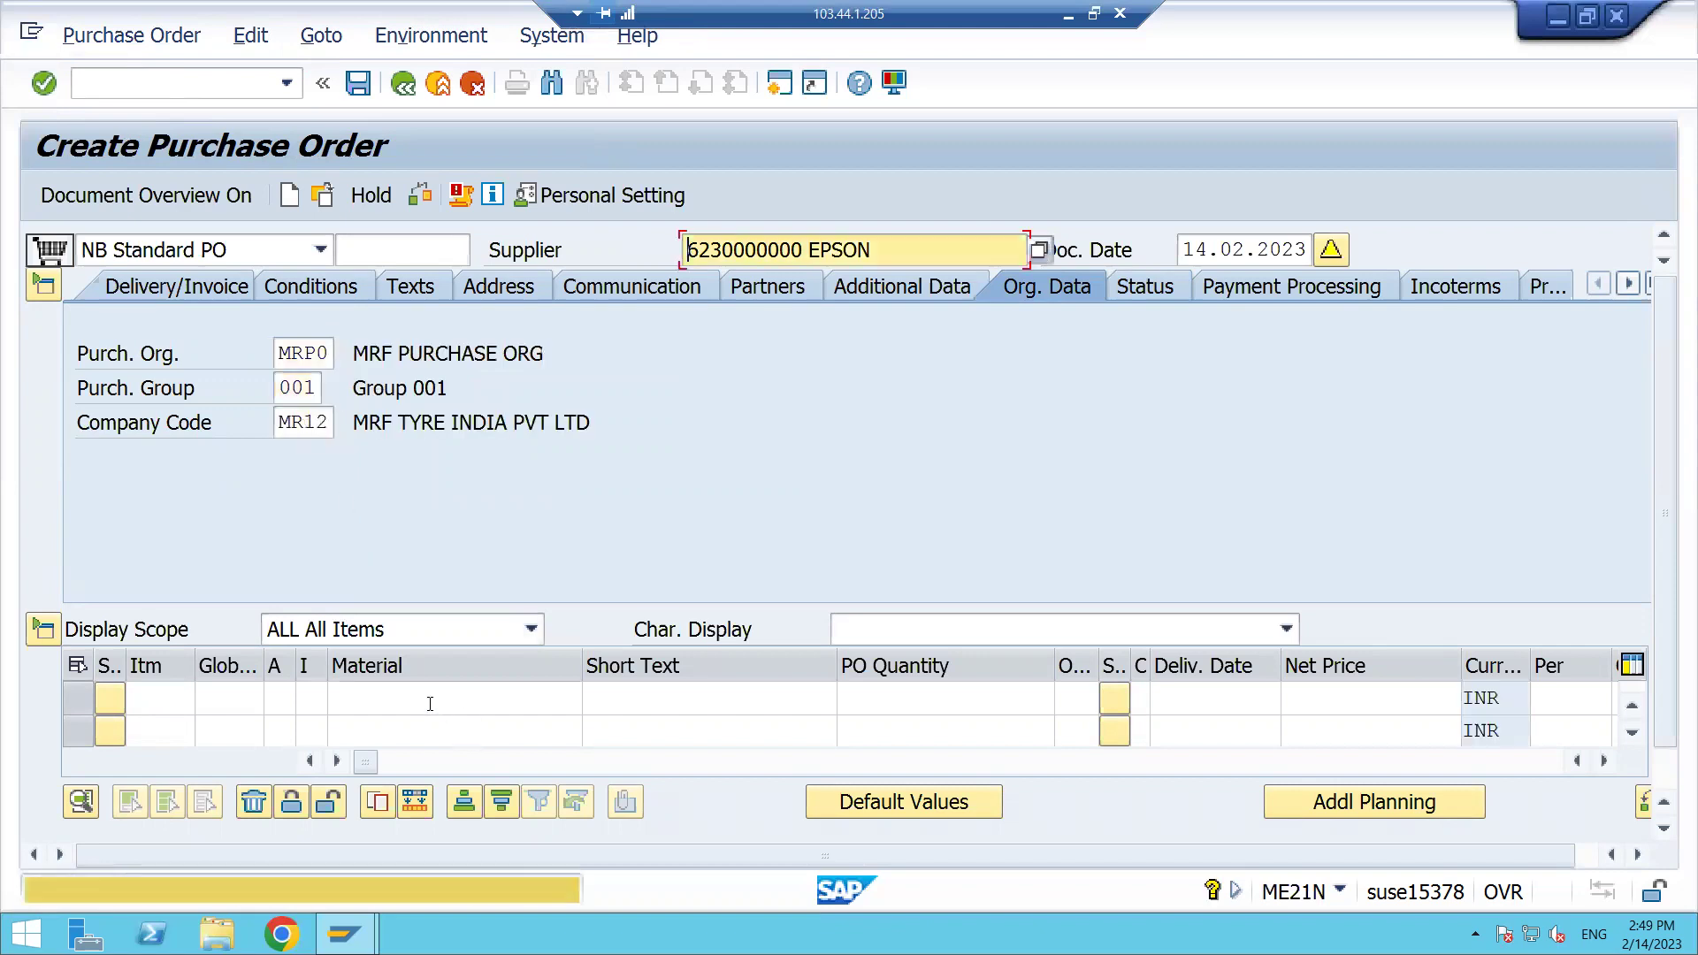
left_click(431, 697)
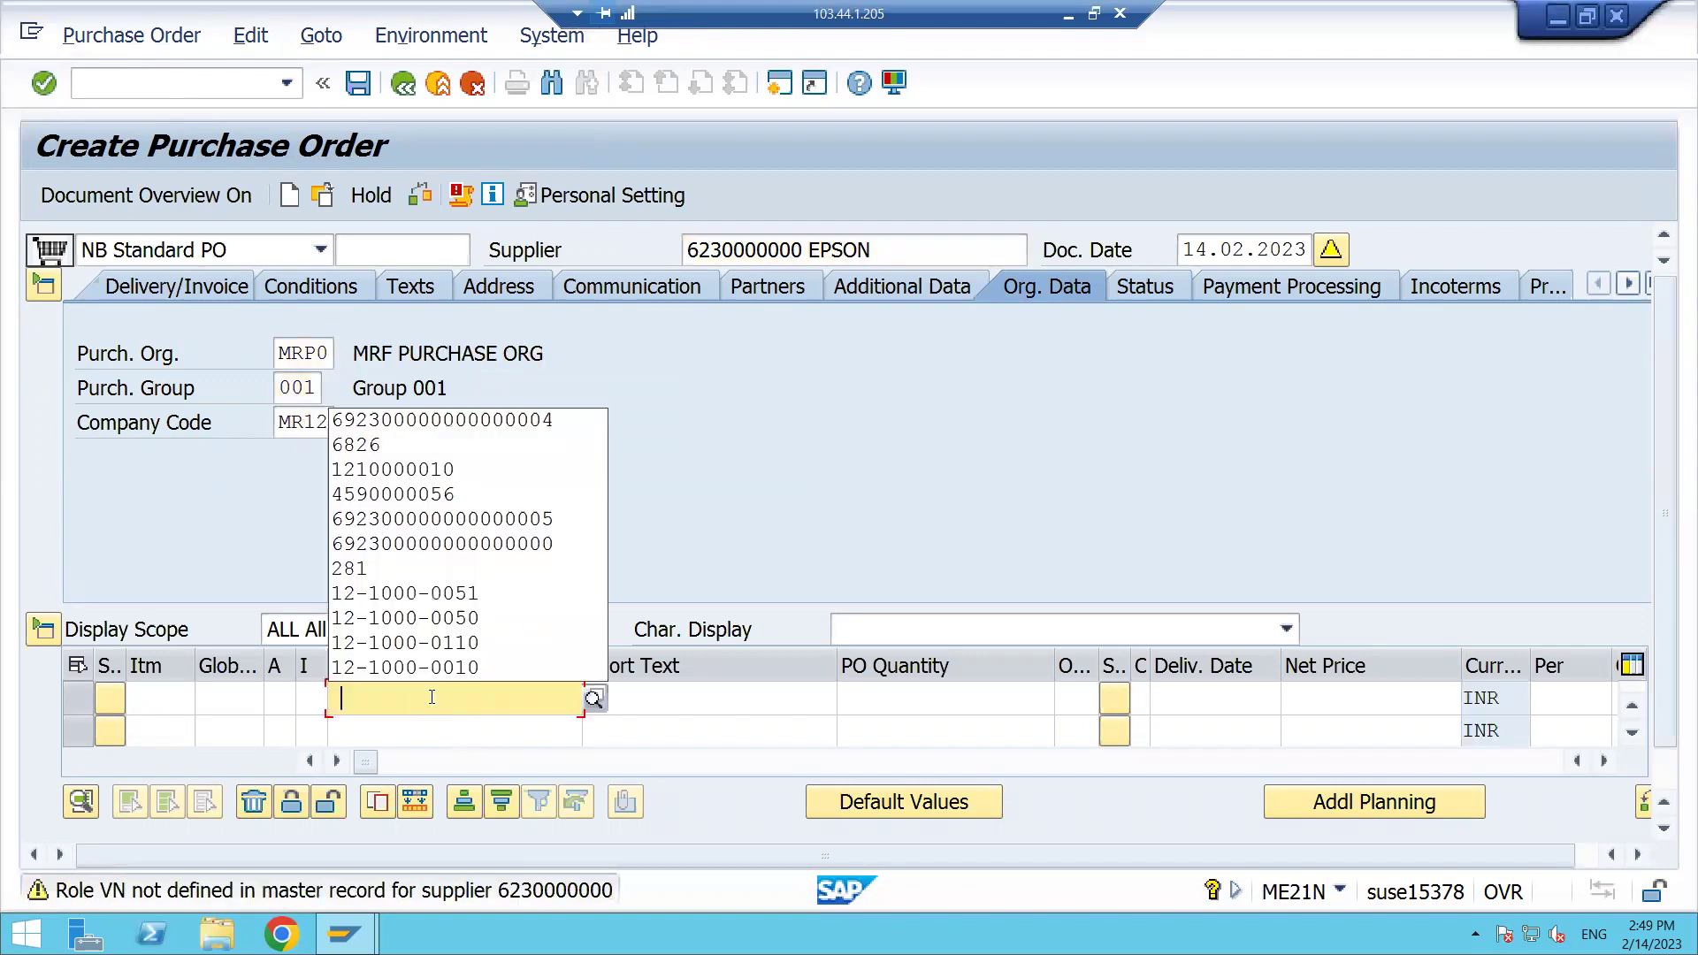
left_click(441, 419)
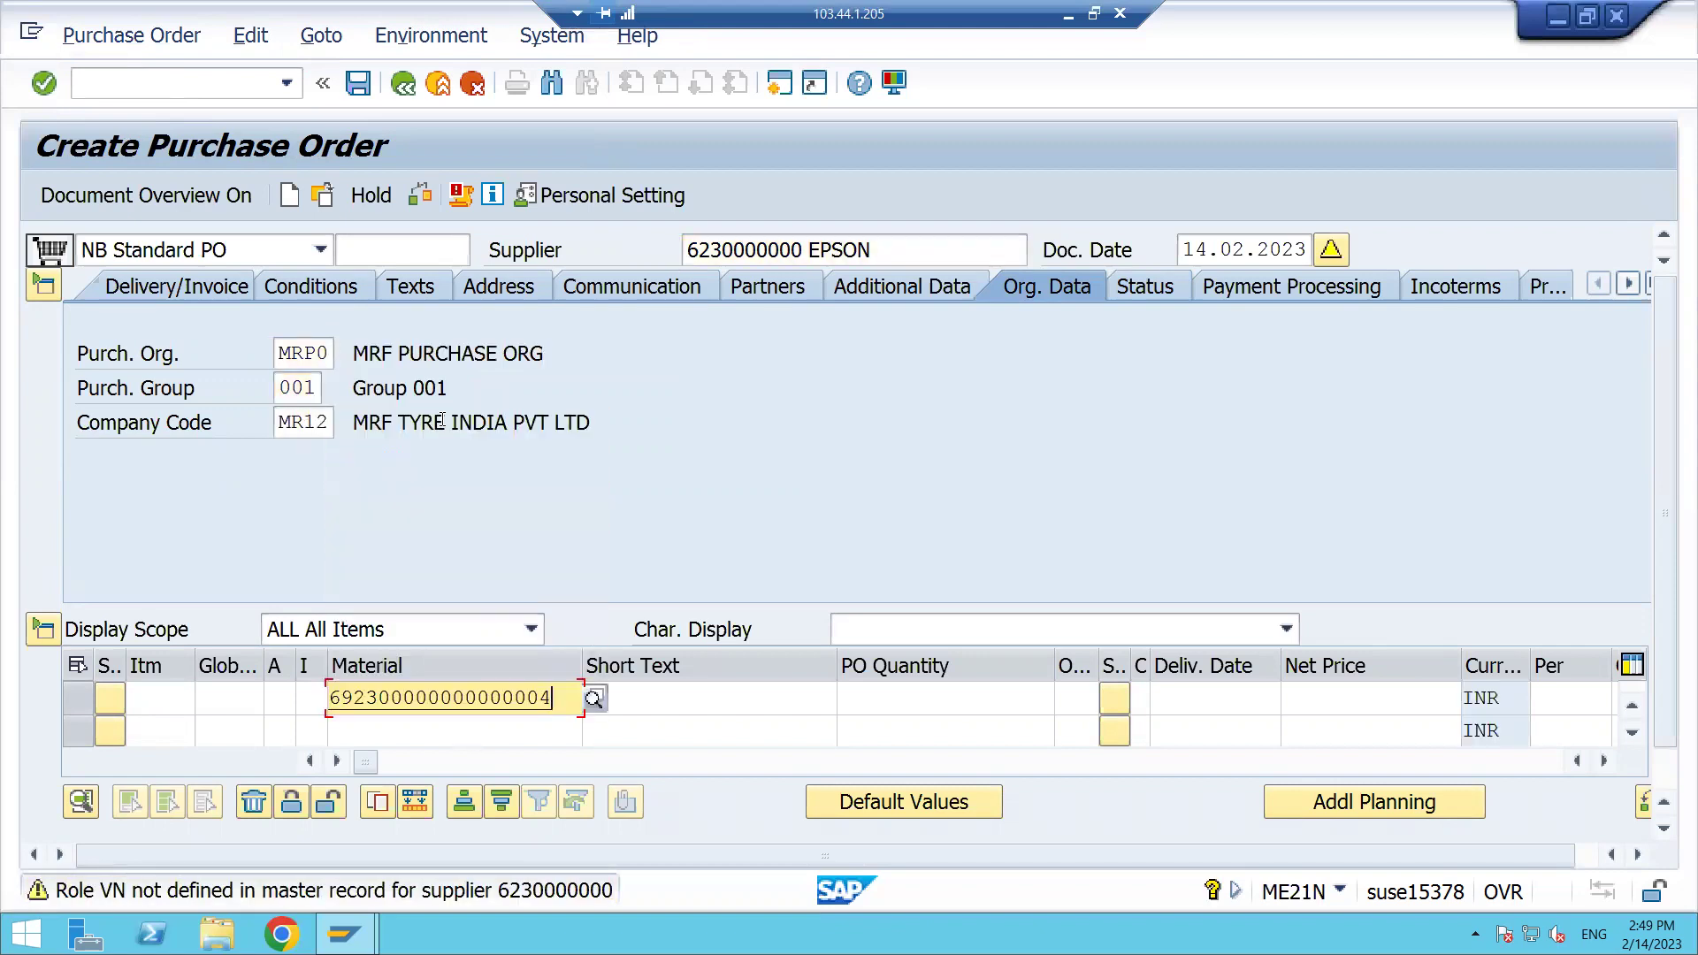
left_click(927, 697)
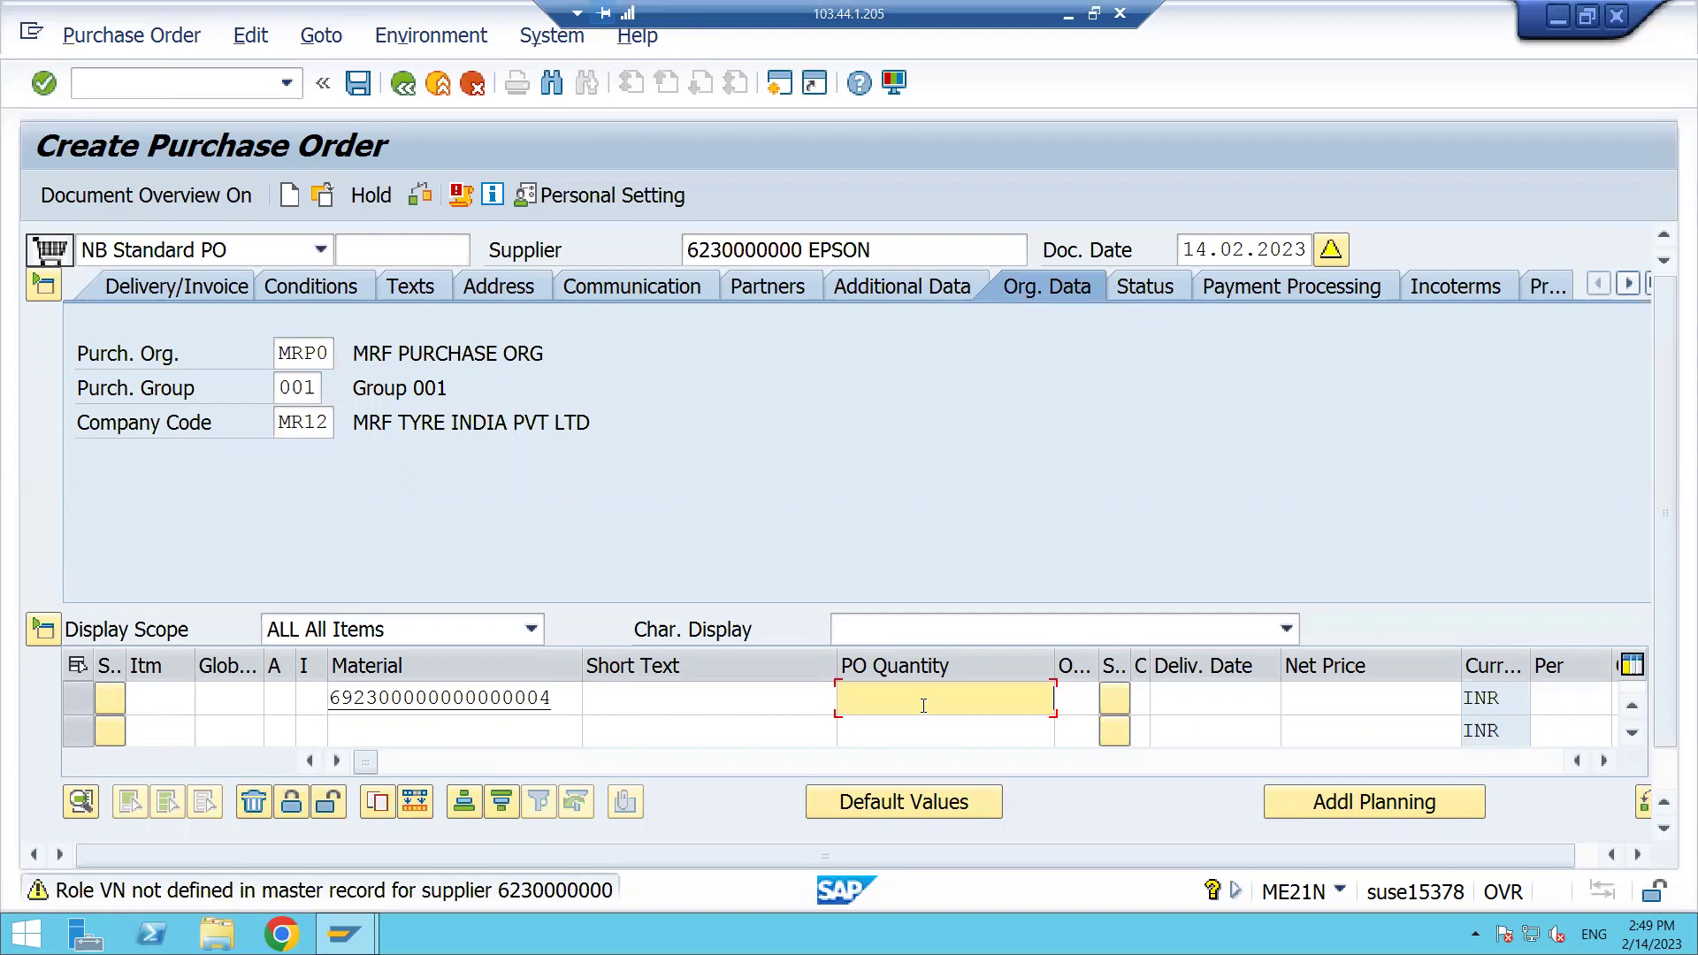
type("100")
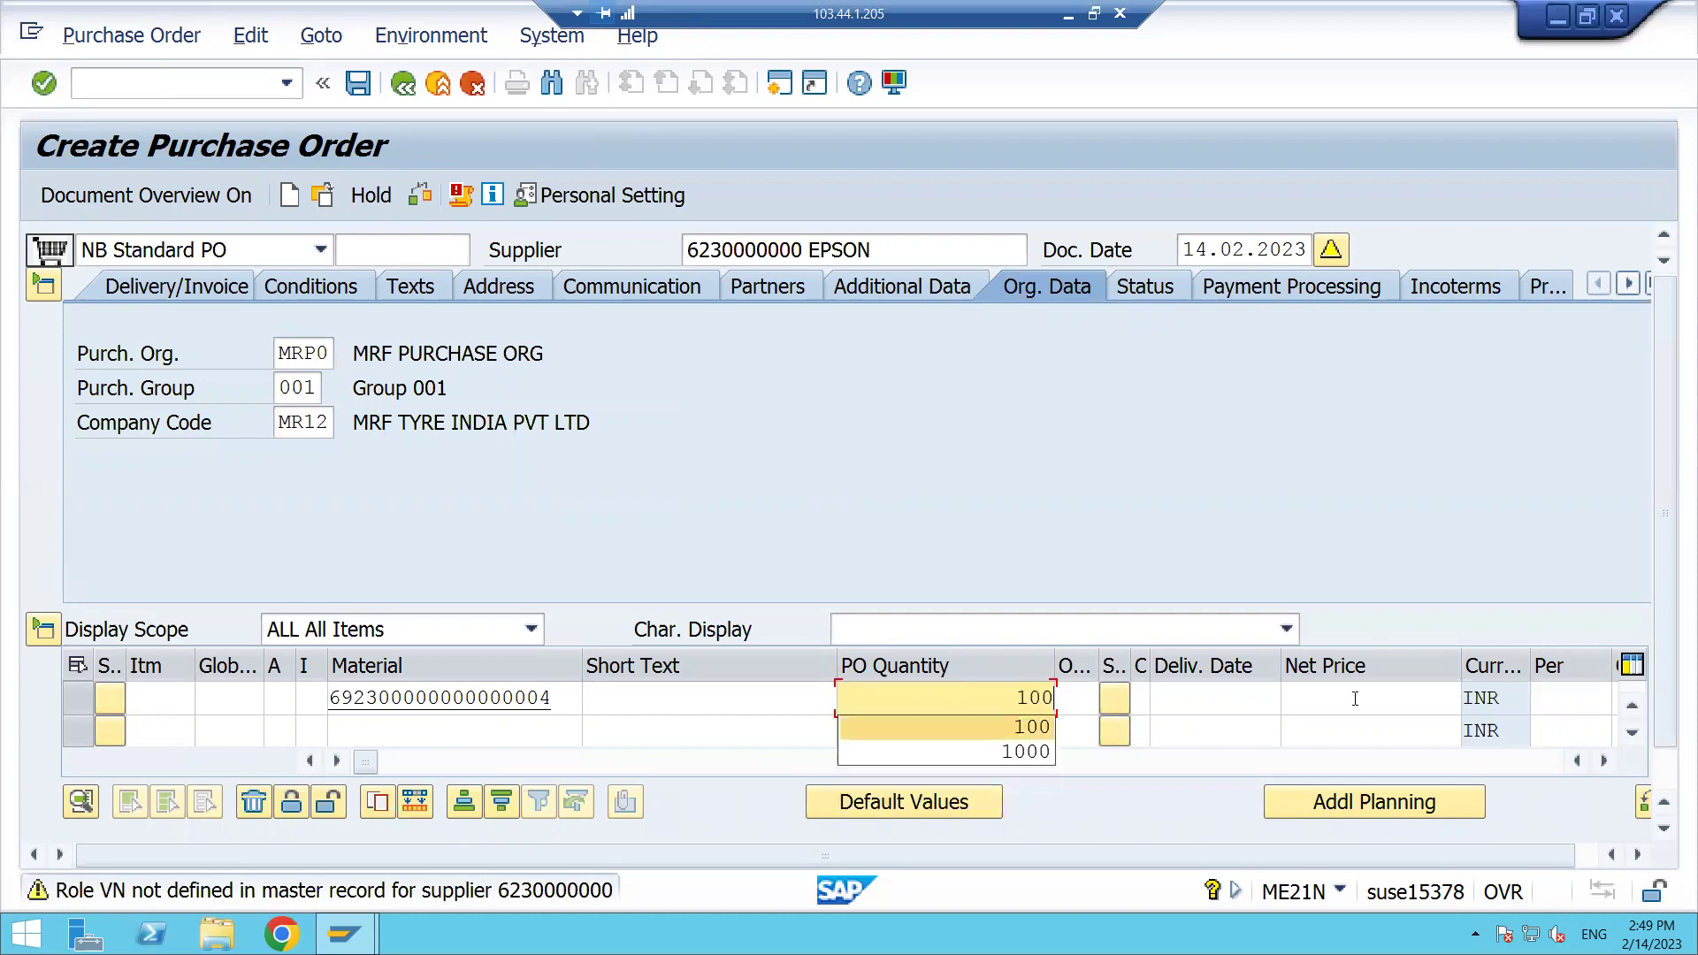
left_click(1358, 697)
type("10")
key("Tab")
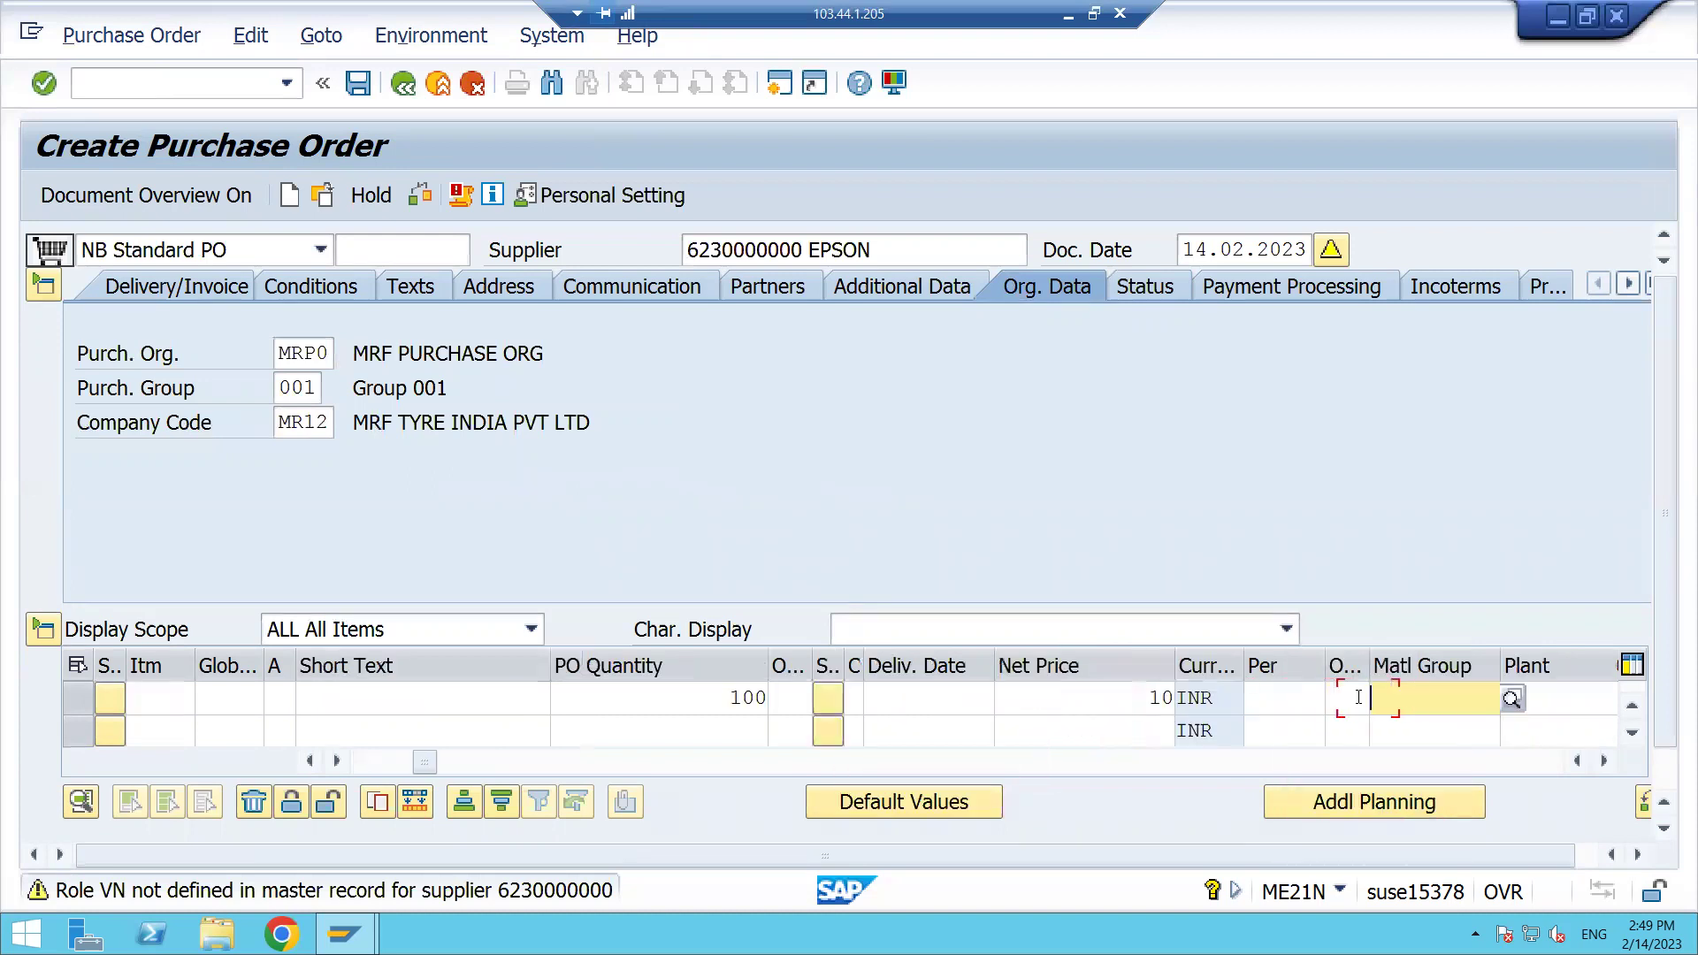
key("Tab")
type("5555")
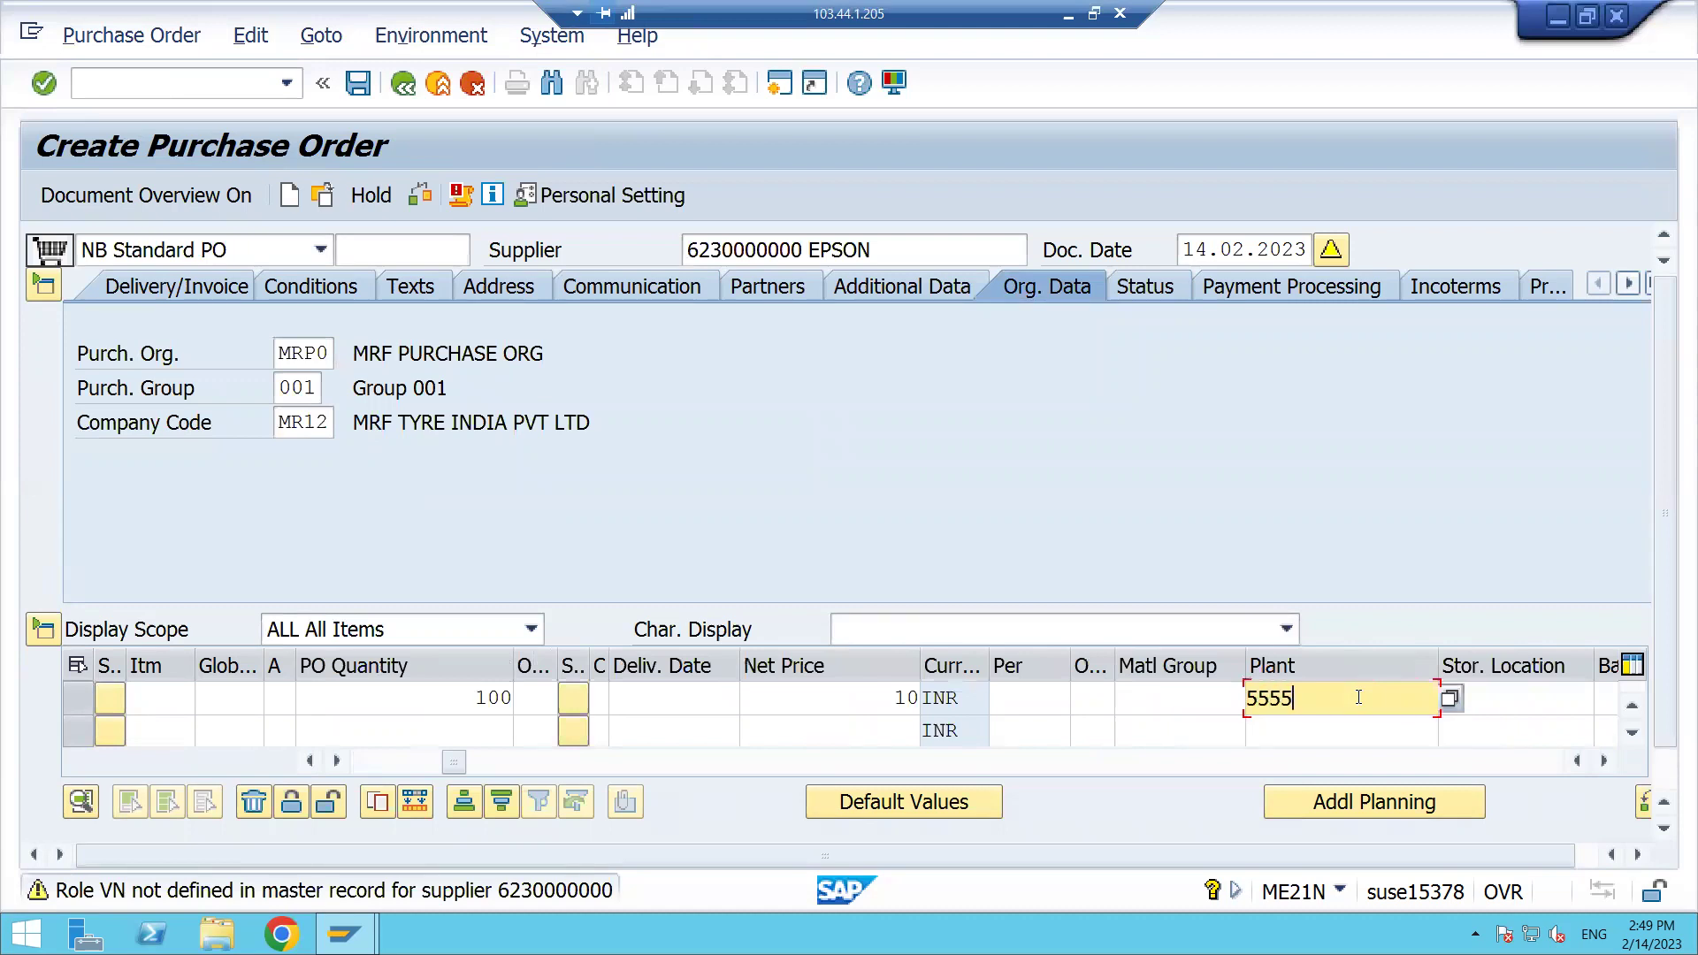
key("Return")
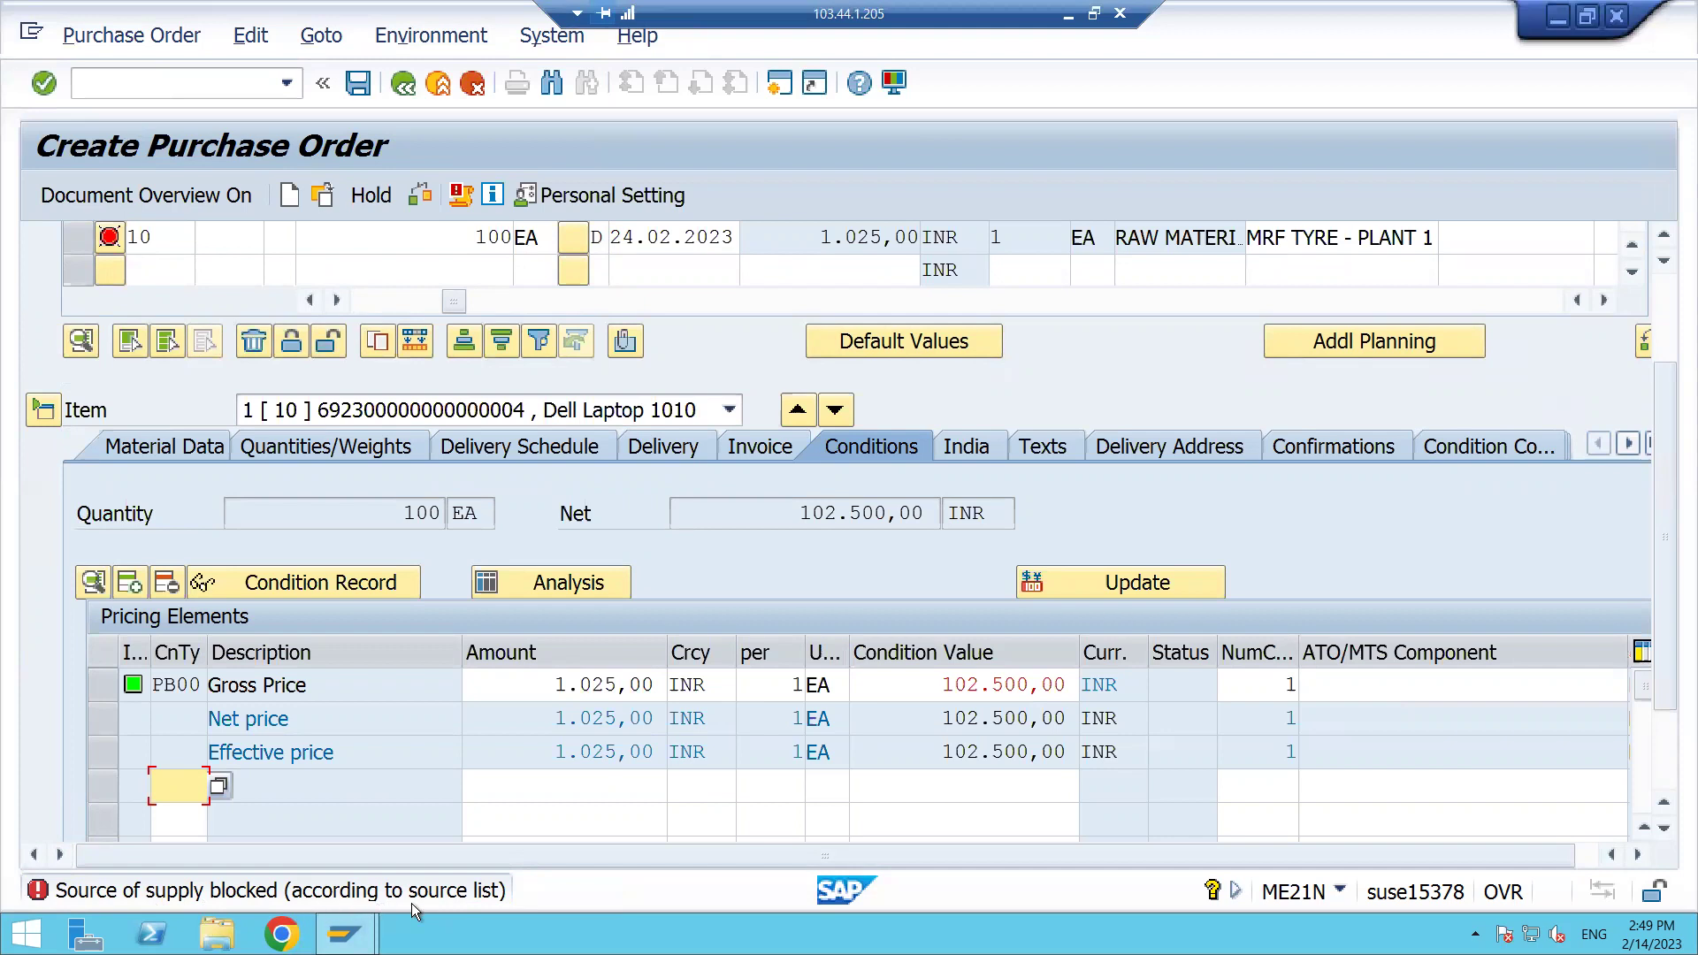
scroll(412, 904, "up", 3)
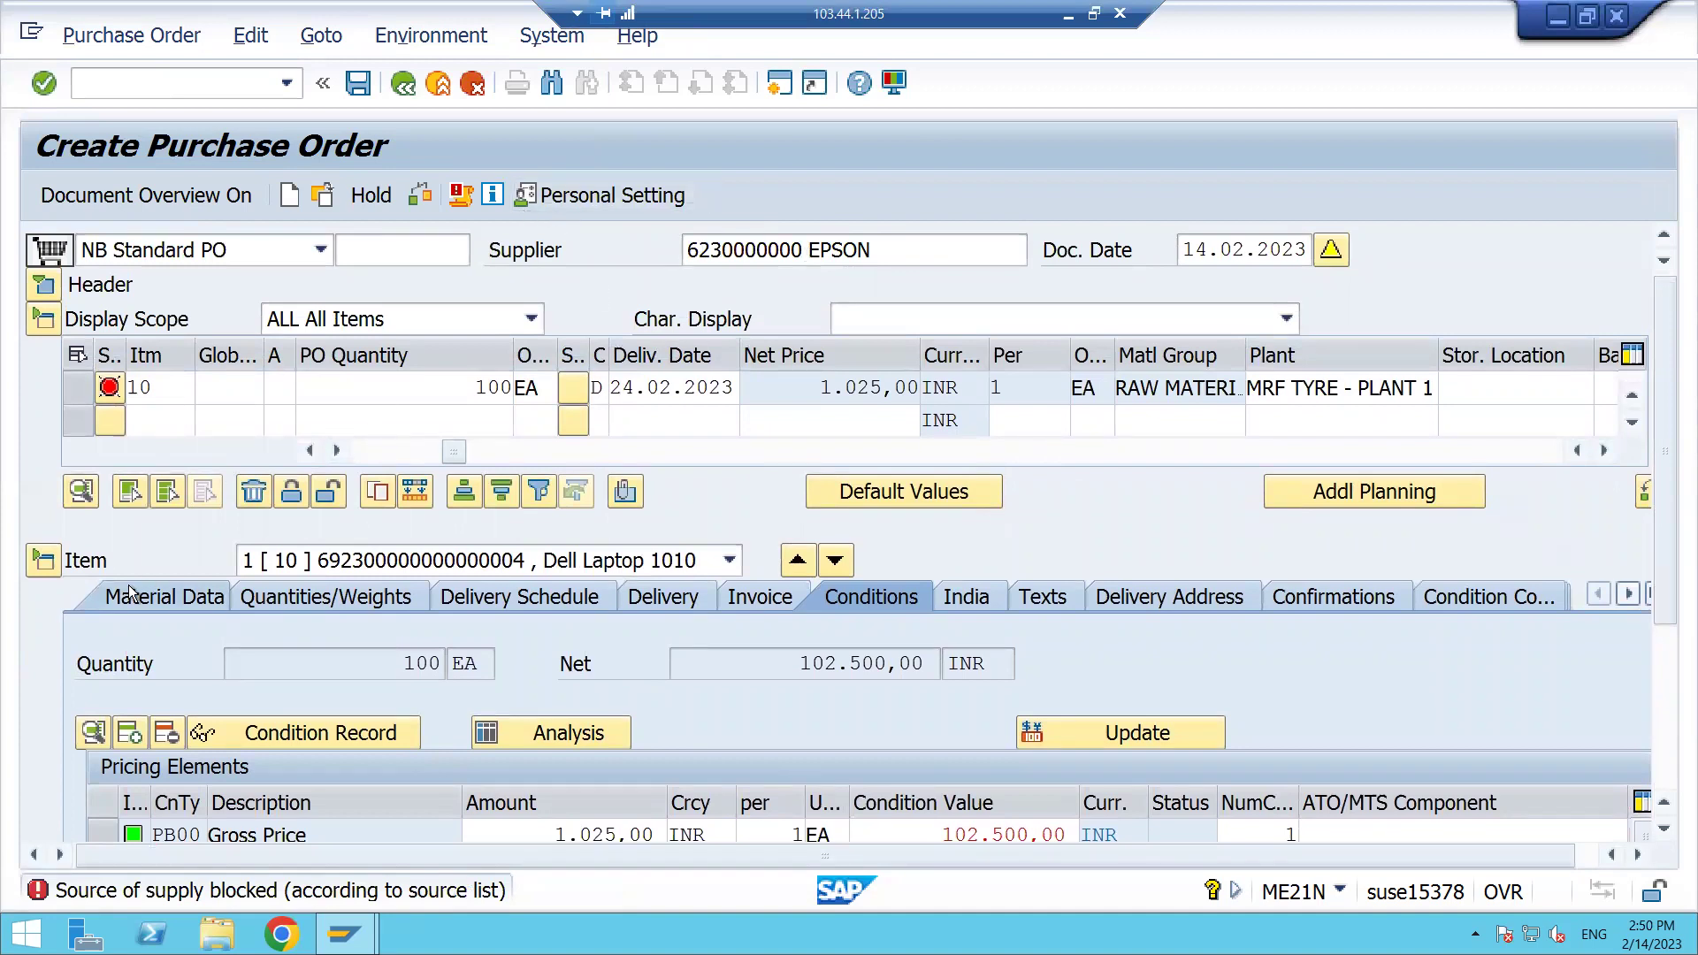
left_click(77, 390)
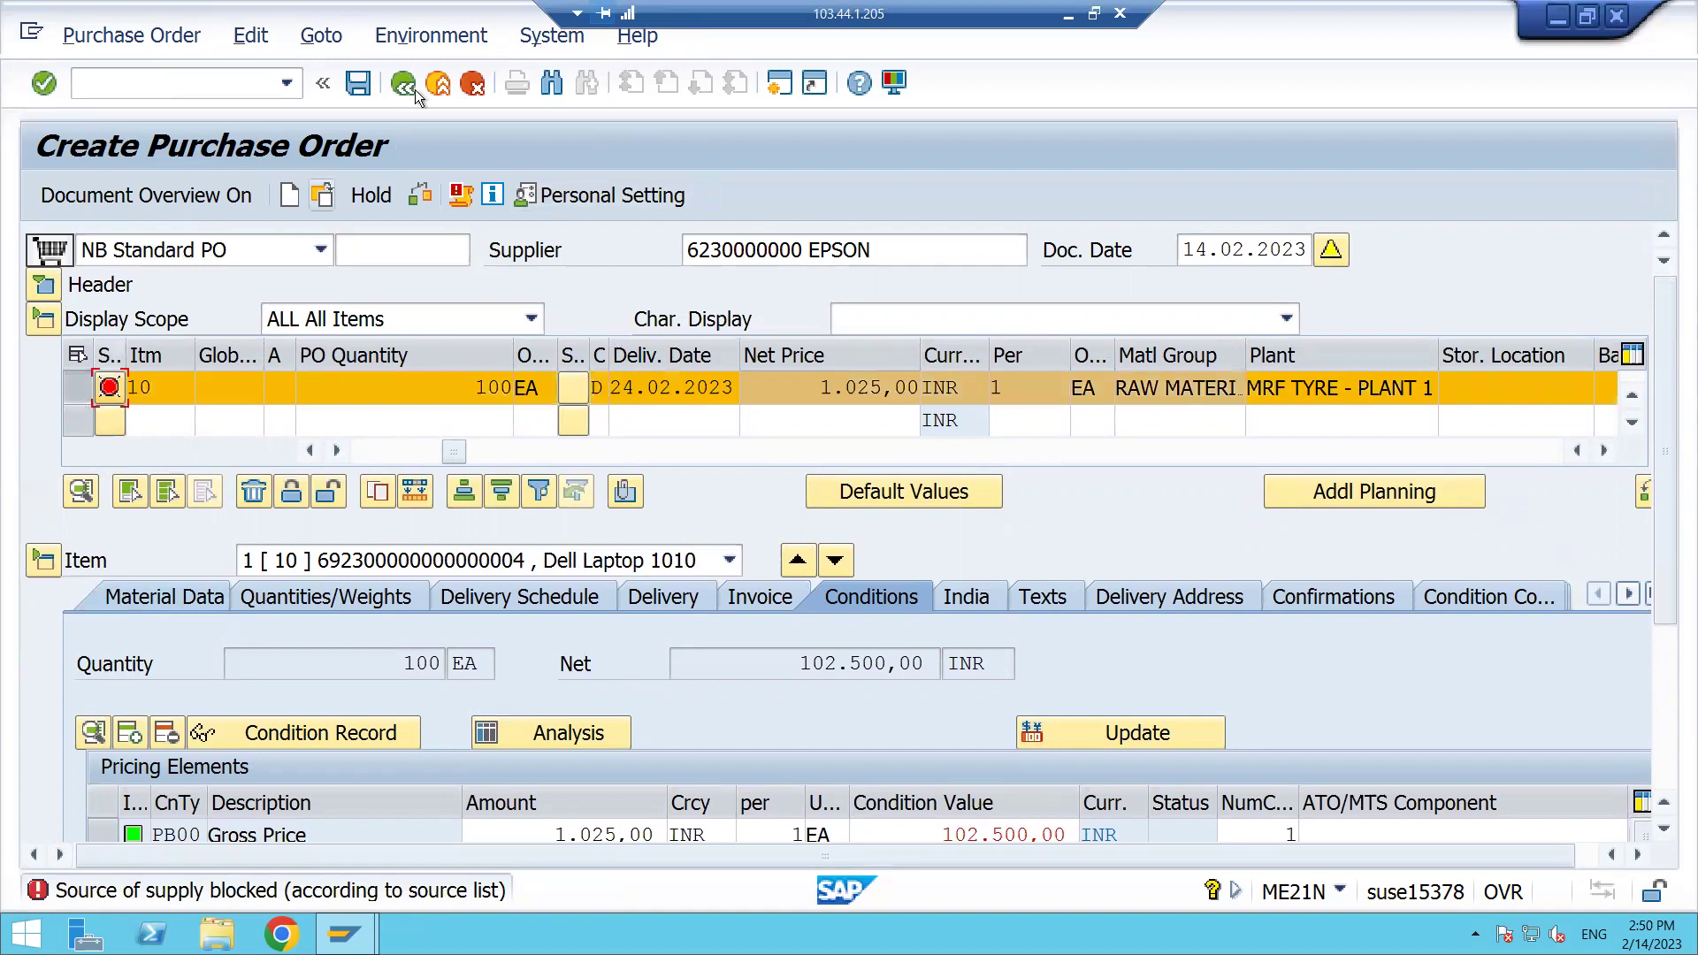
left_click(431, 35)
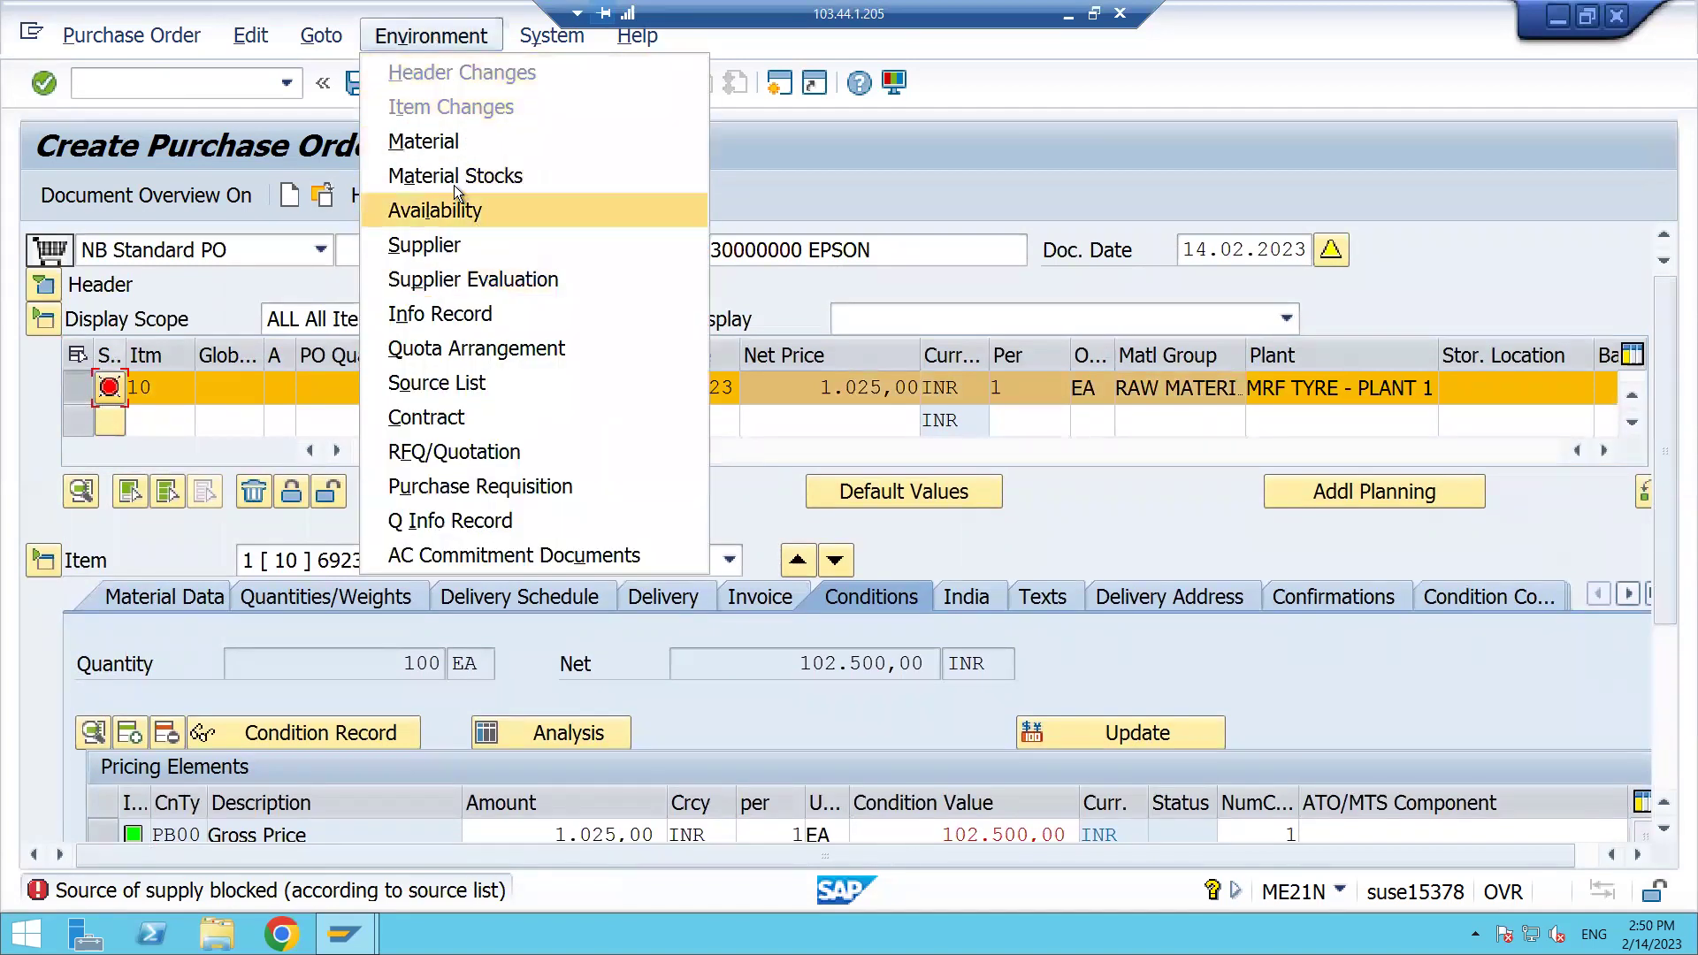
left_click(473, 387)
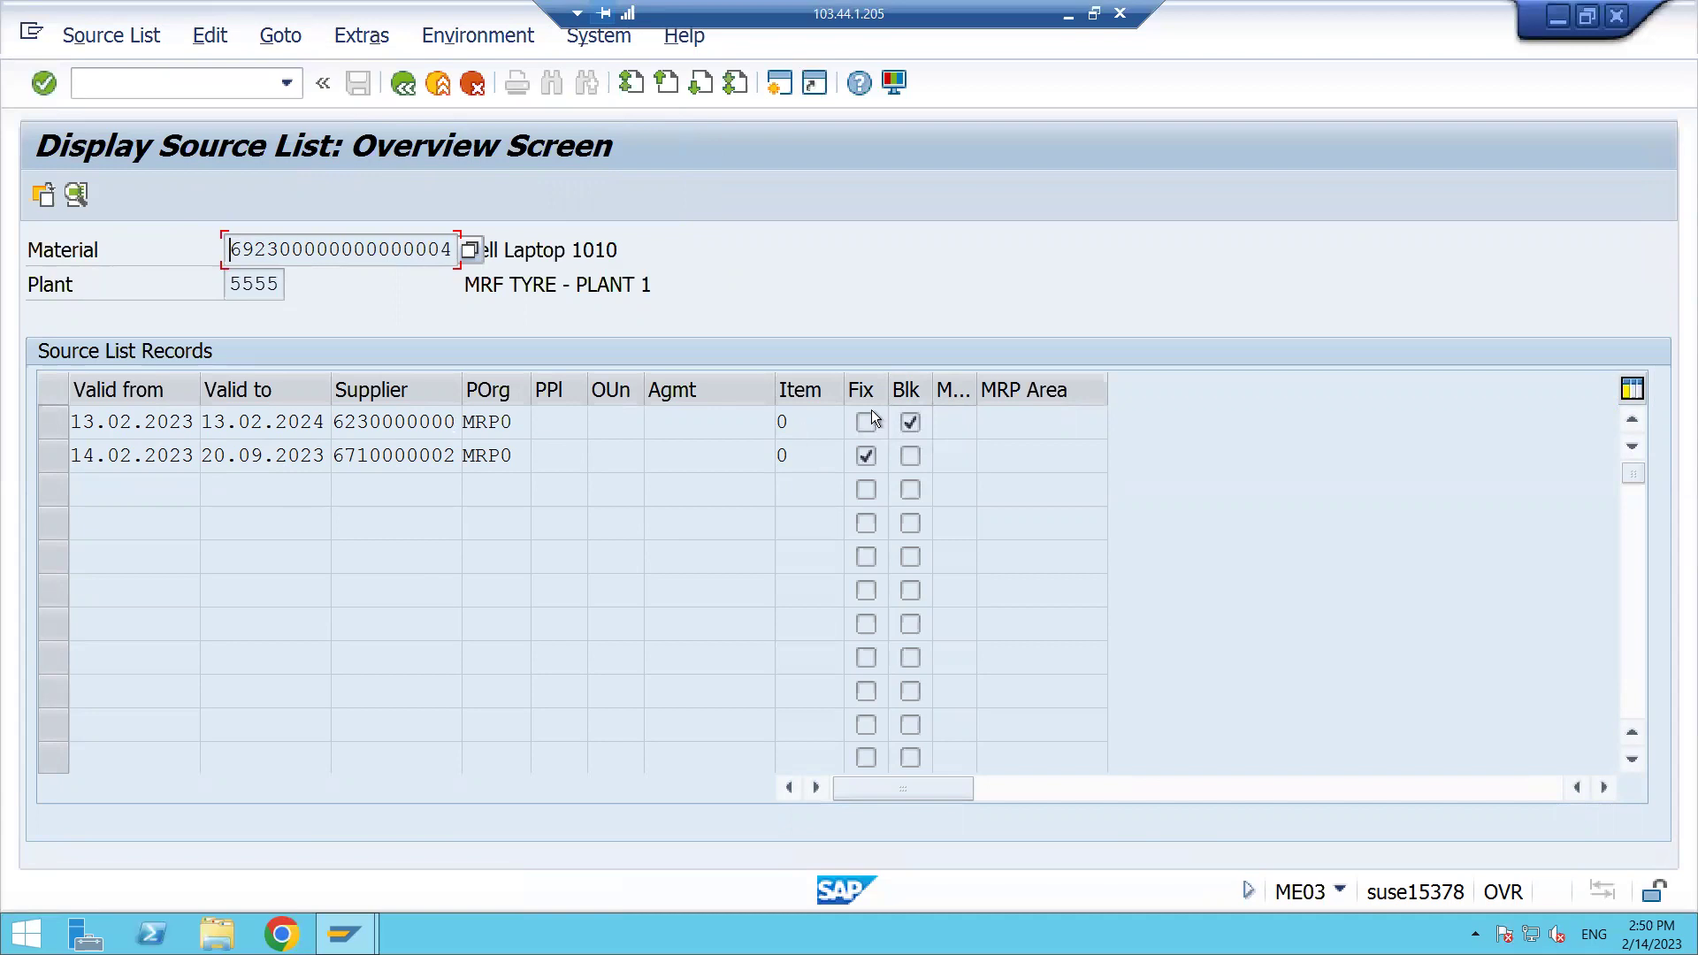
left_click(402, 84)
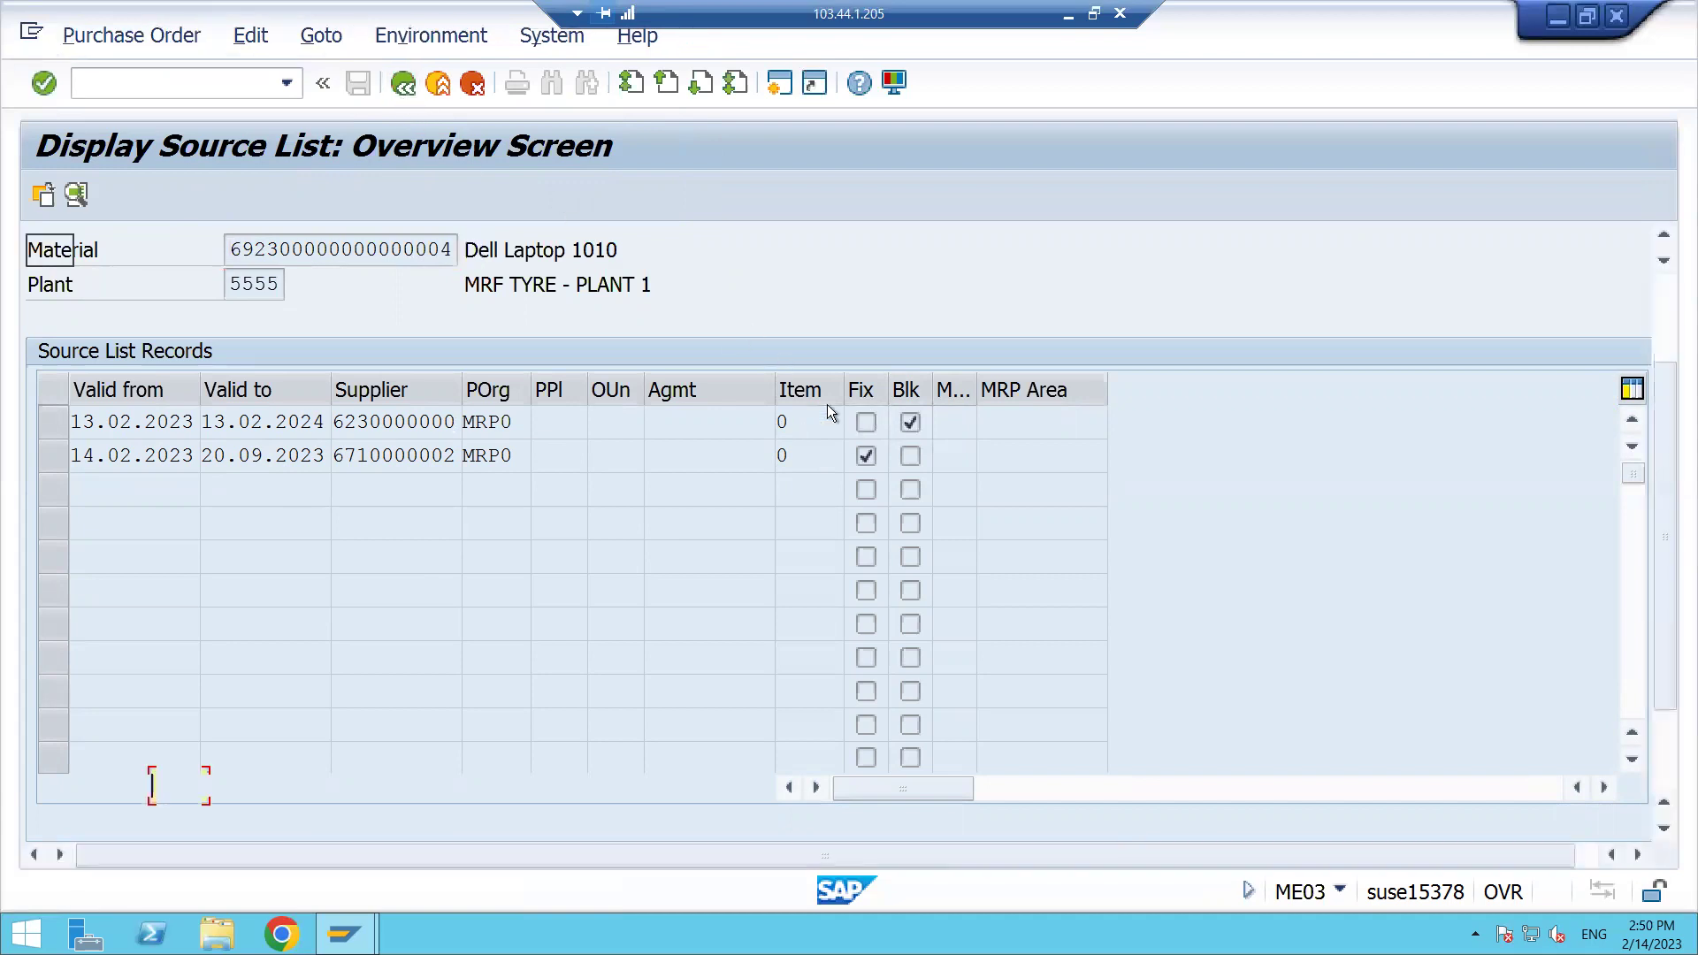
scroll(788, 454, "up", 3)
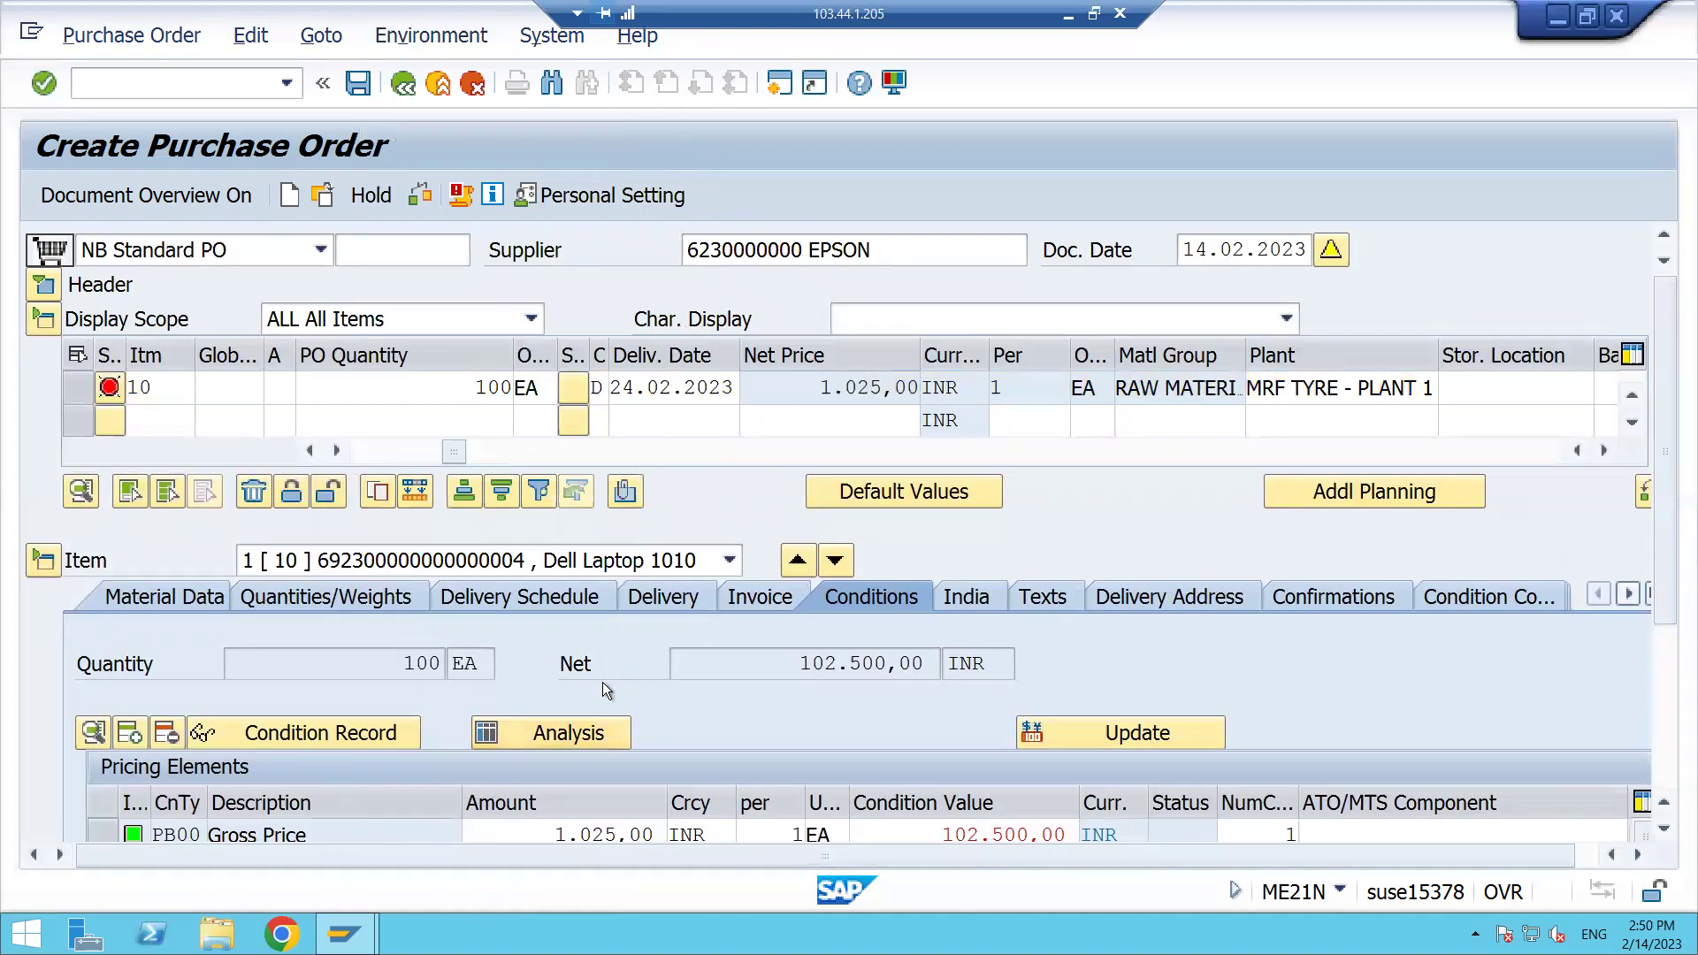
Step: Replace the supplier with fixed source Pink Star via MRP0 search and save the order
left_click(920, 265)
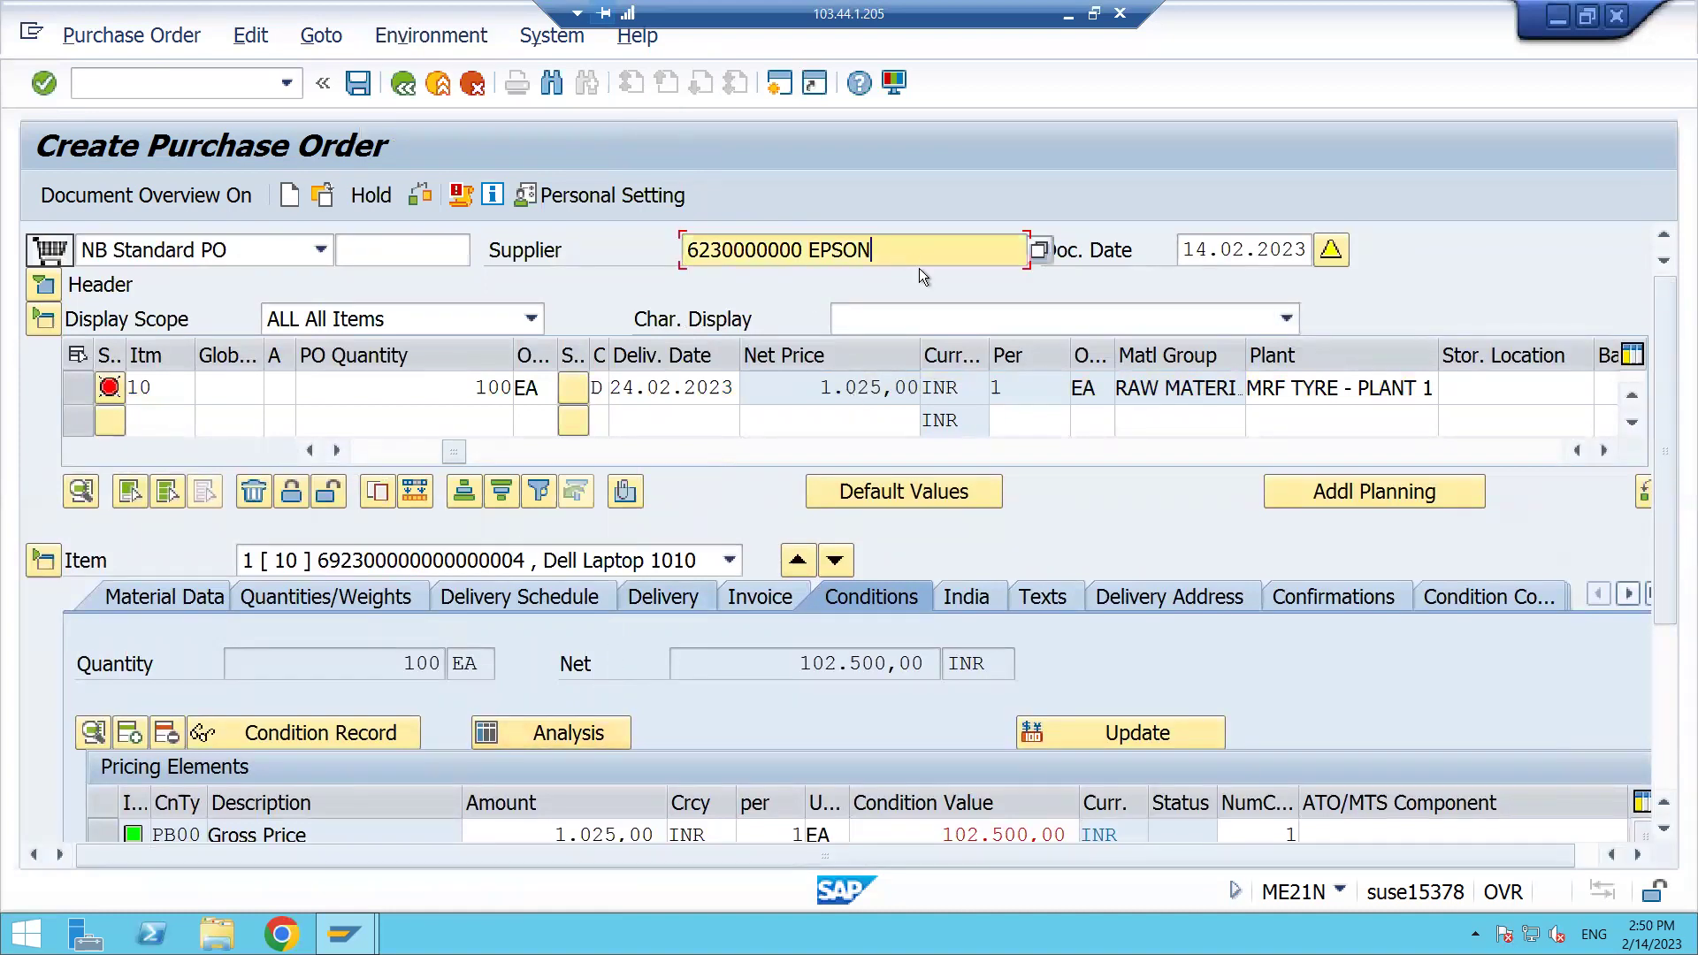
left_click(1042, 252)
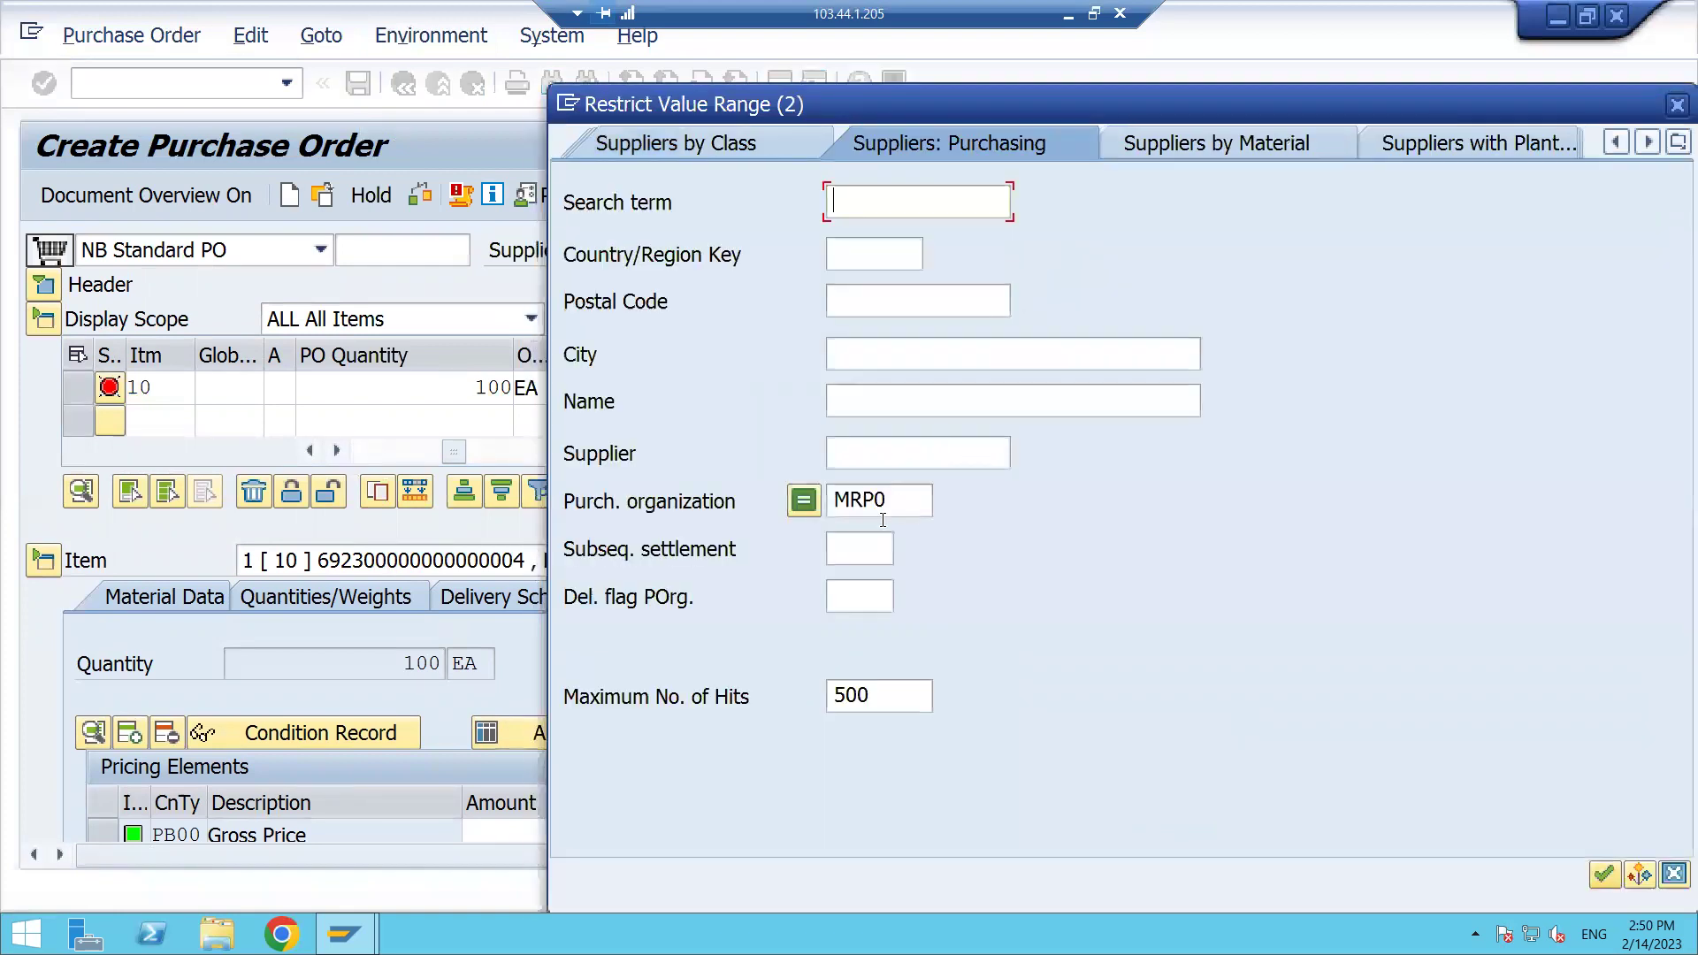
left_click(900, 502)
key("Return")
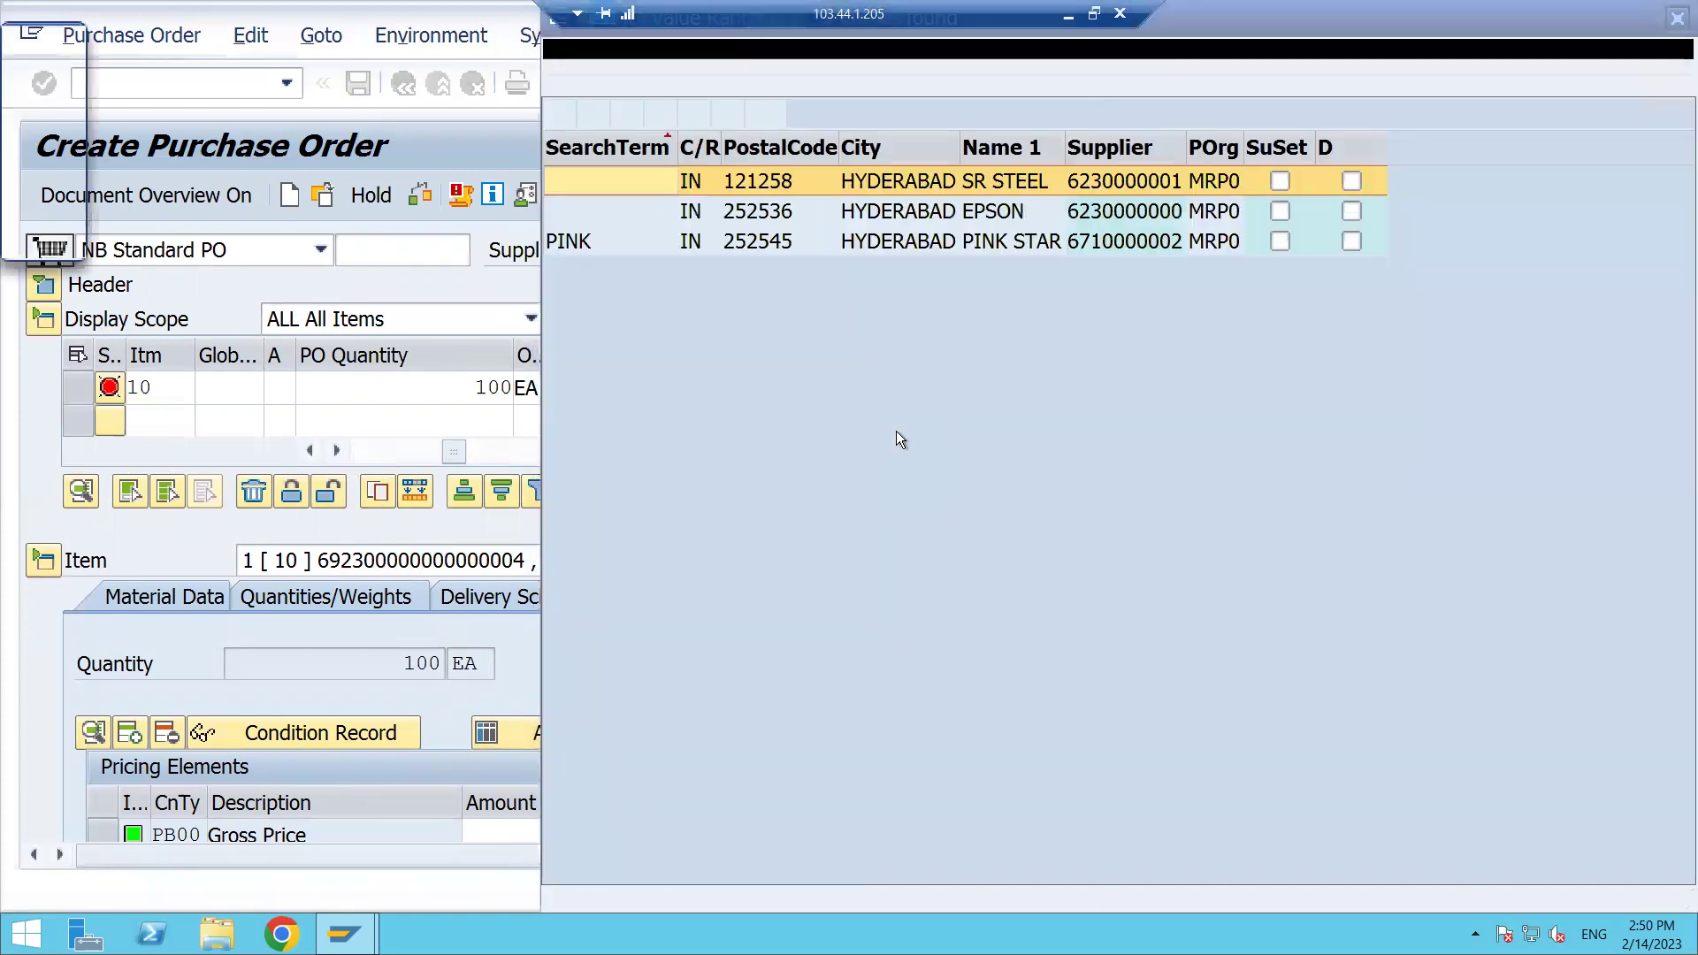
double_click(957, 243)
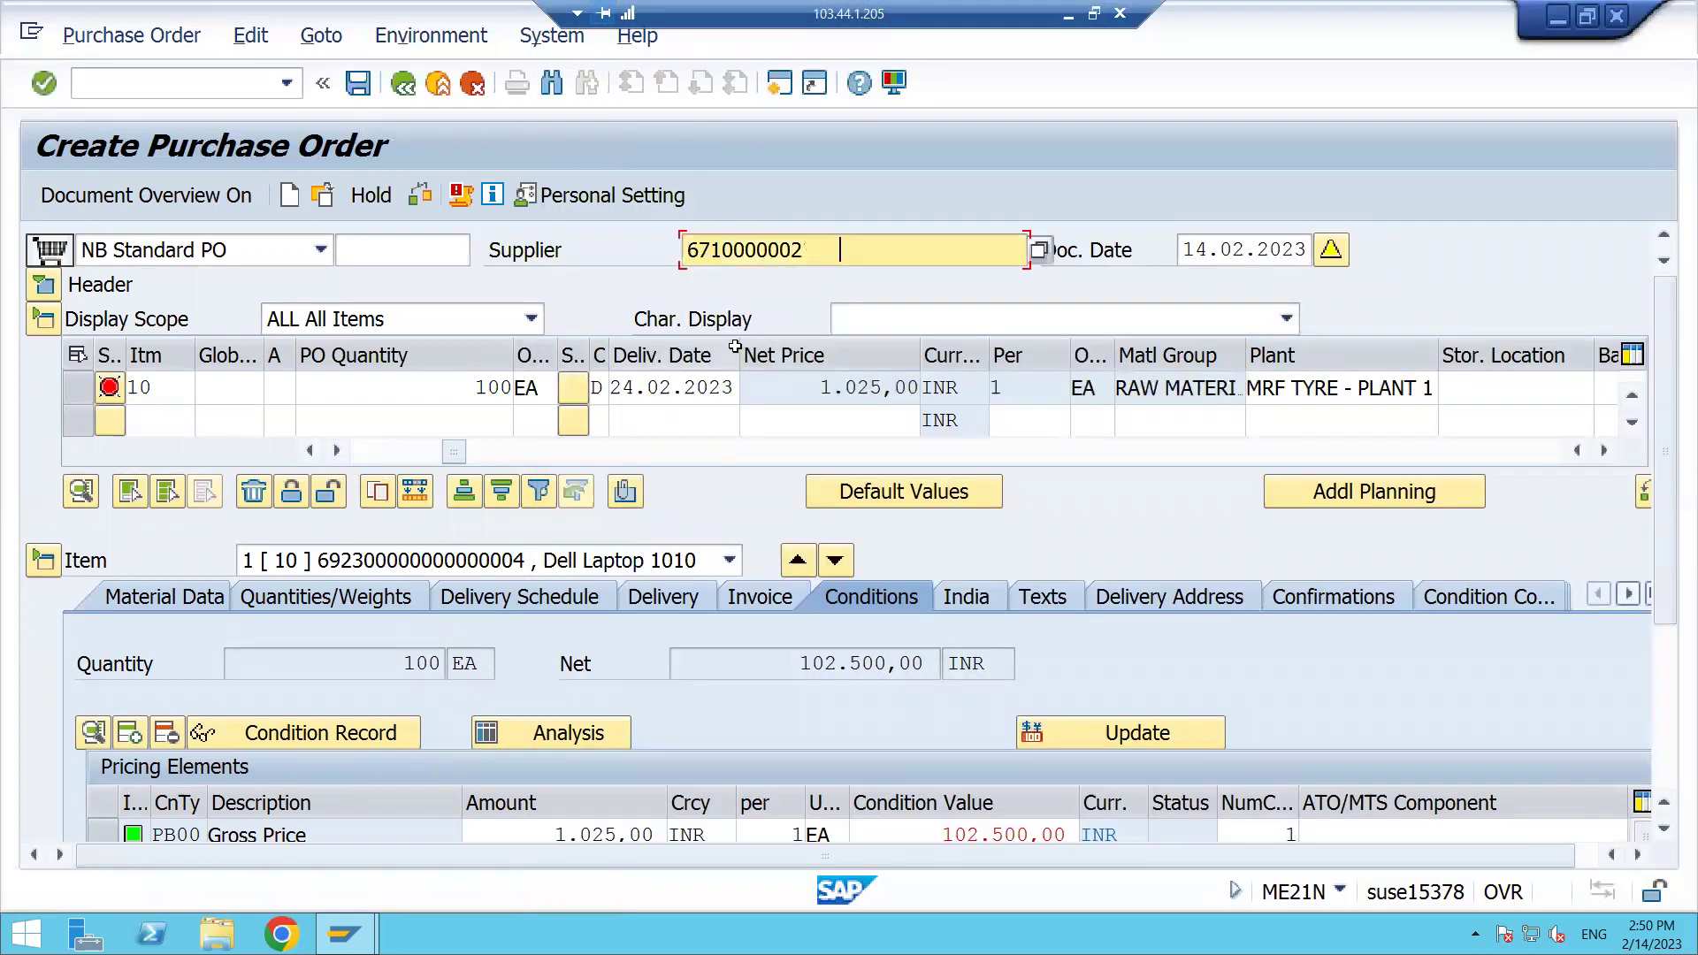
key("Return")
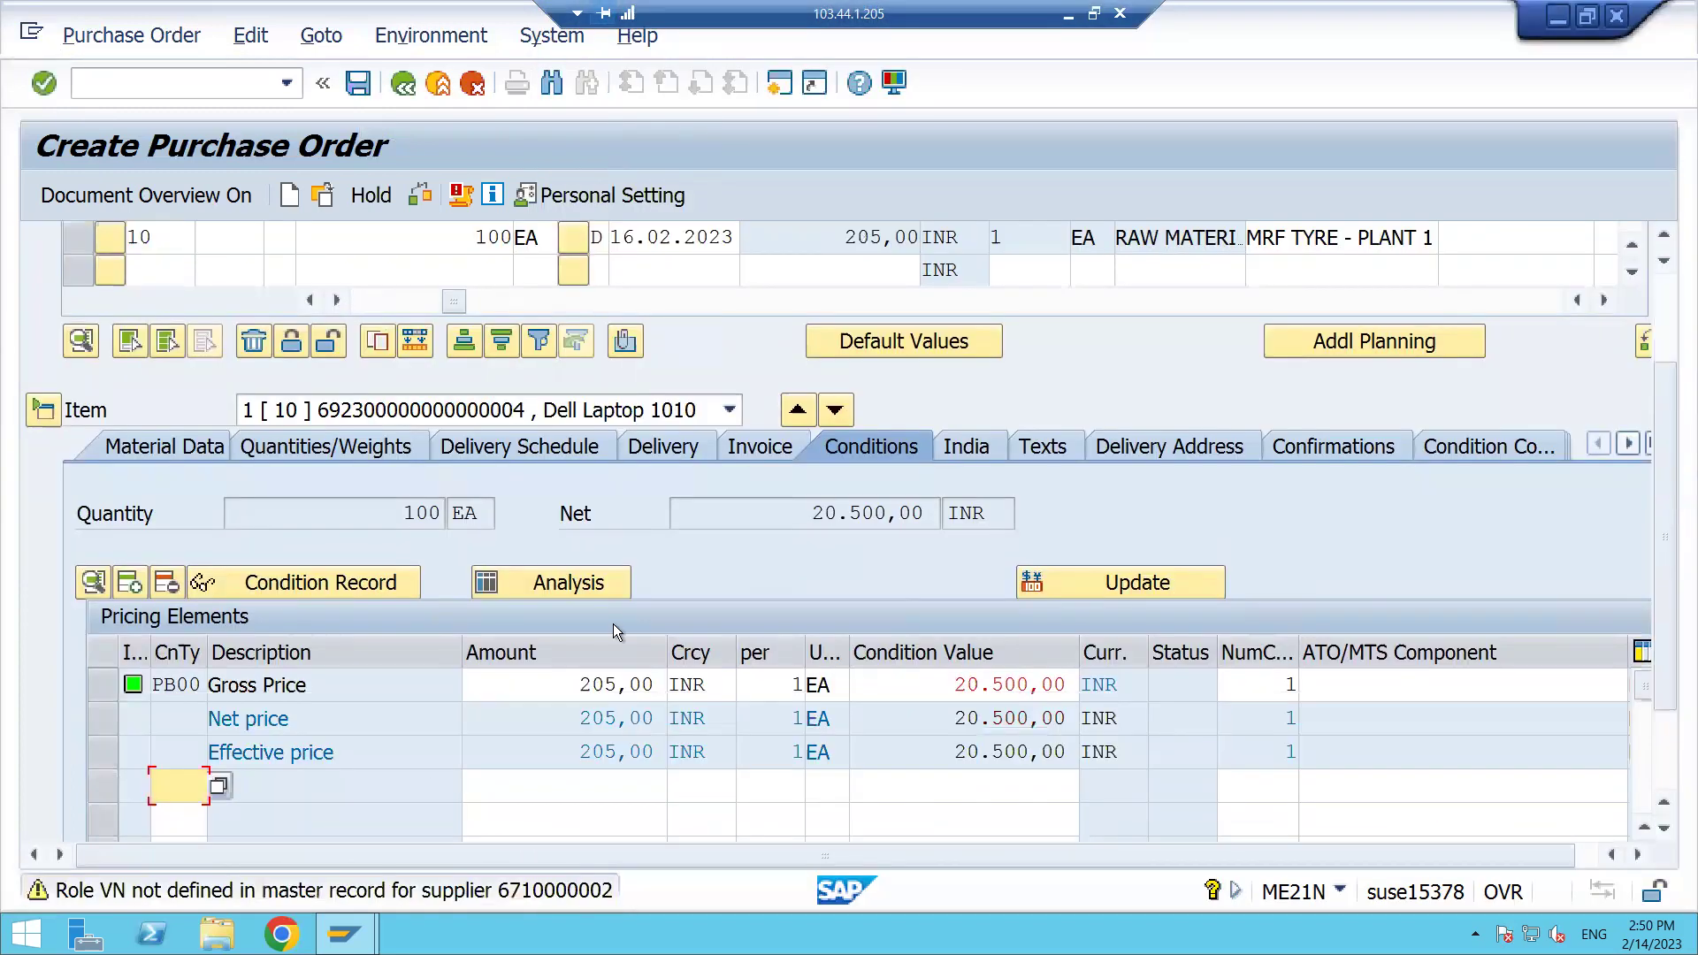
scroll(692, 437, "up", 3)
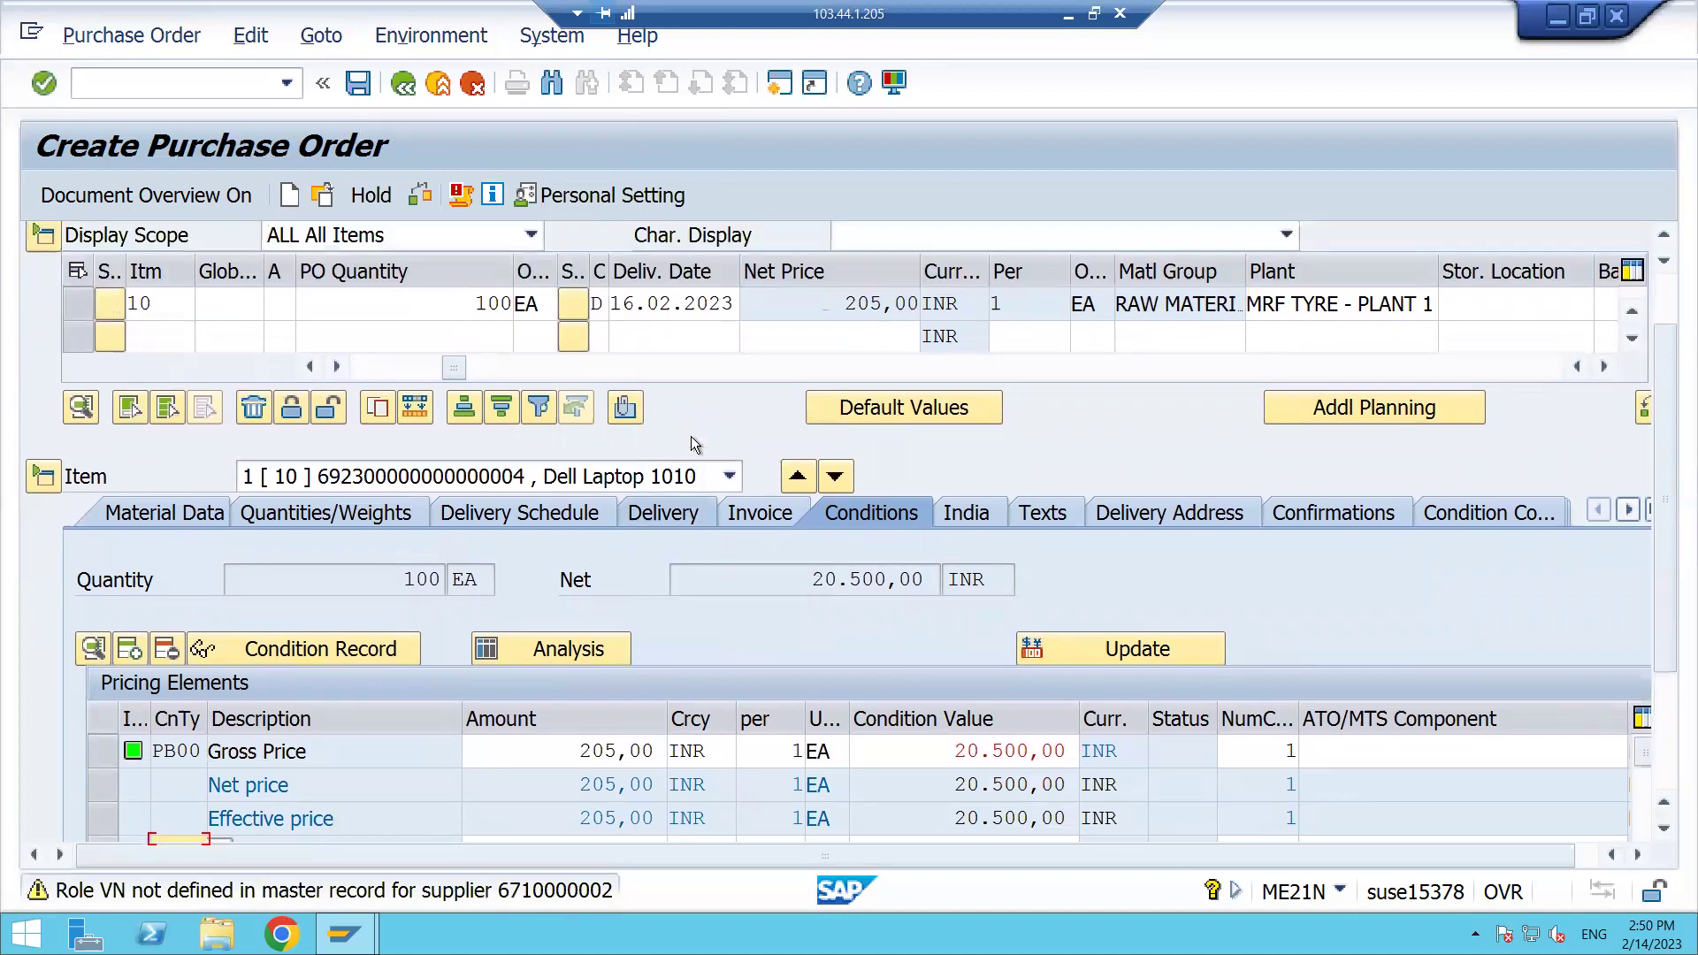
scroll(691, 437, "up", 1)
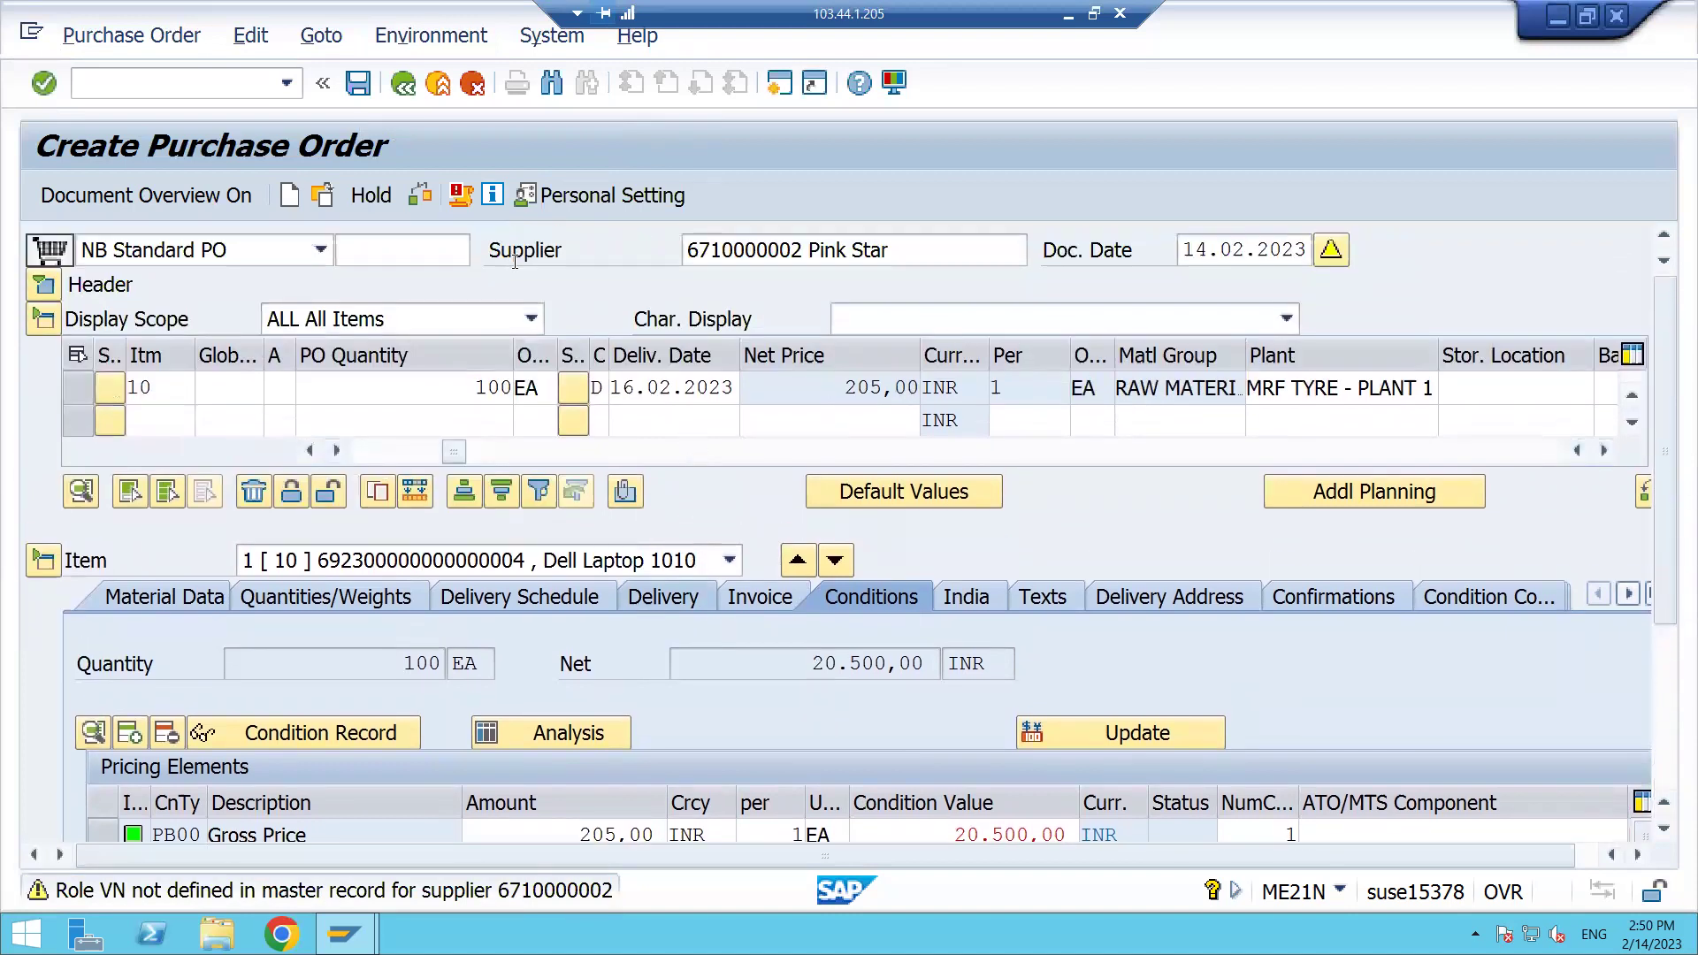
left_click(357, 82)
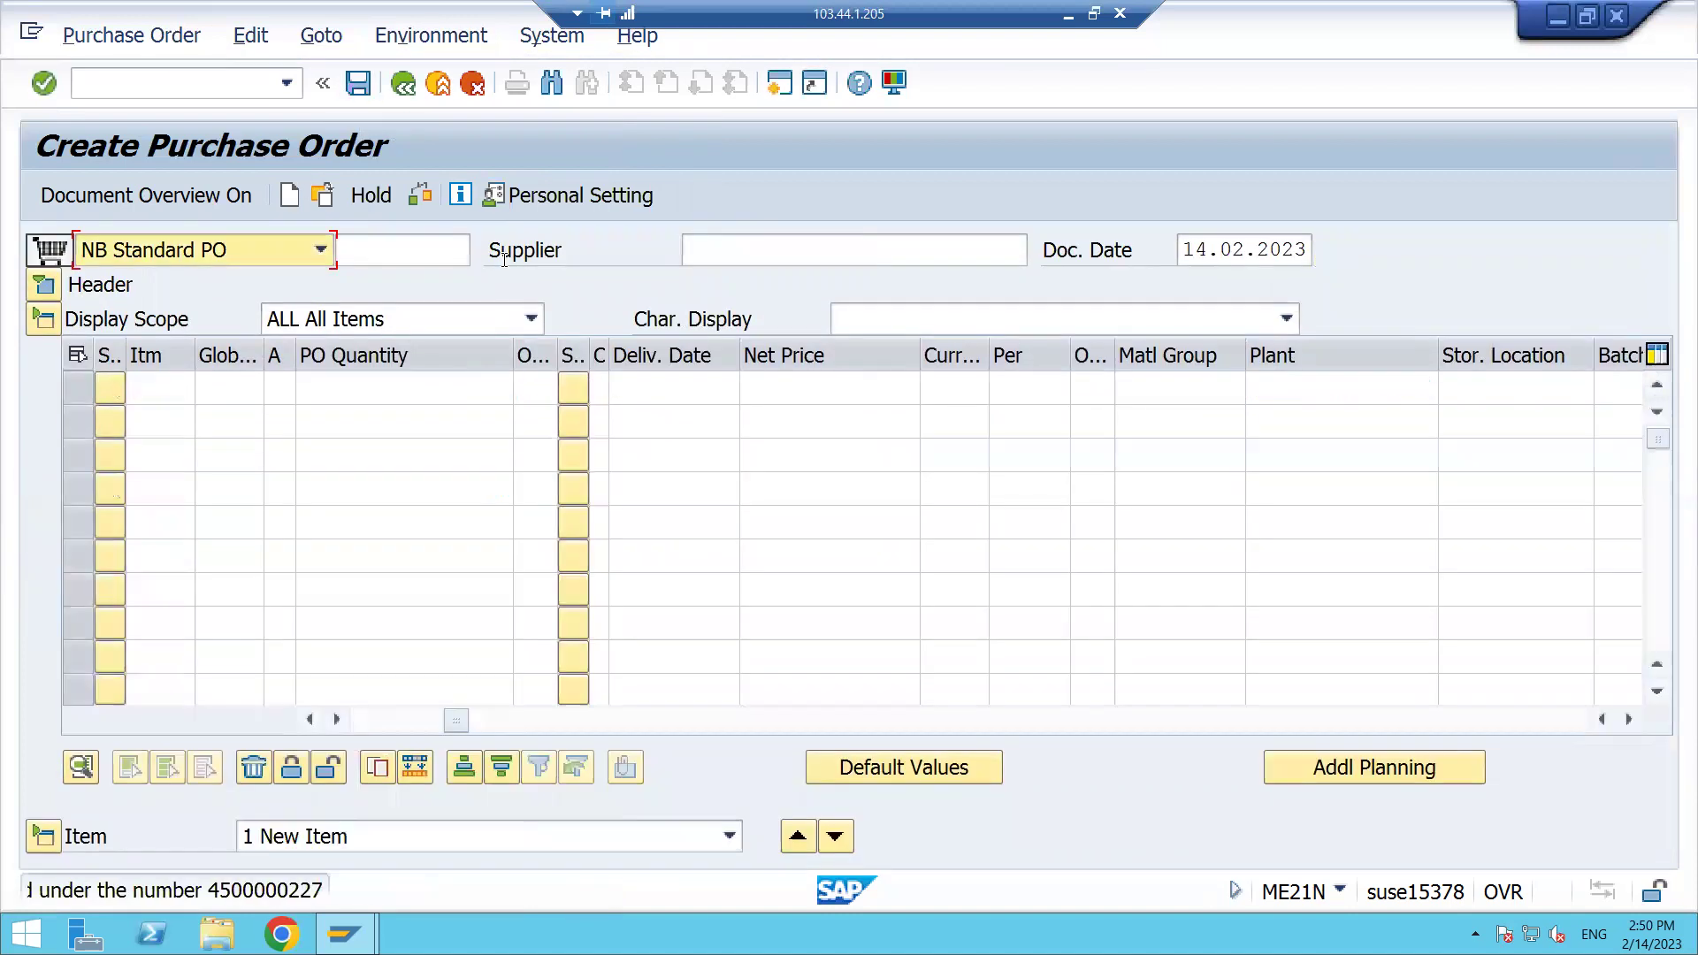